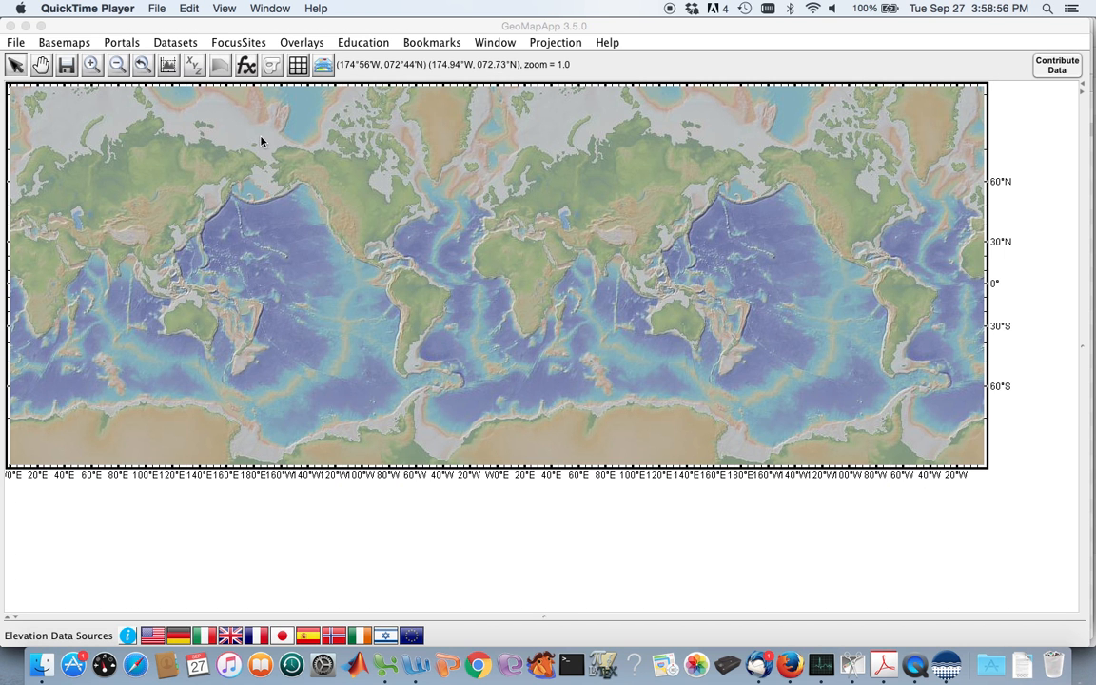
Load the Seafloor Lithology (Dutkiewicz et al., 2015) dataset from the seafloor sediment composition data.
left_click(185, 44)
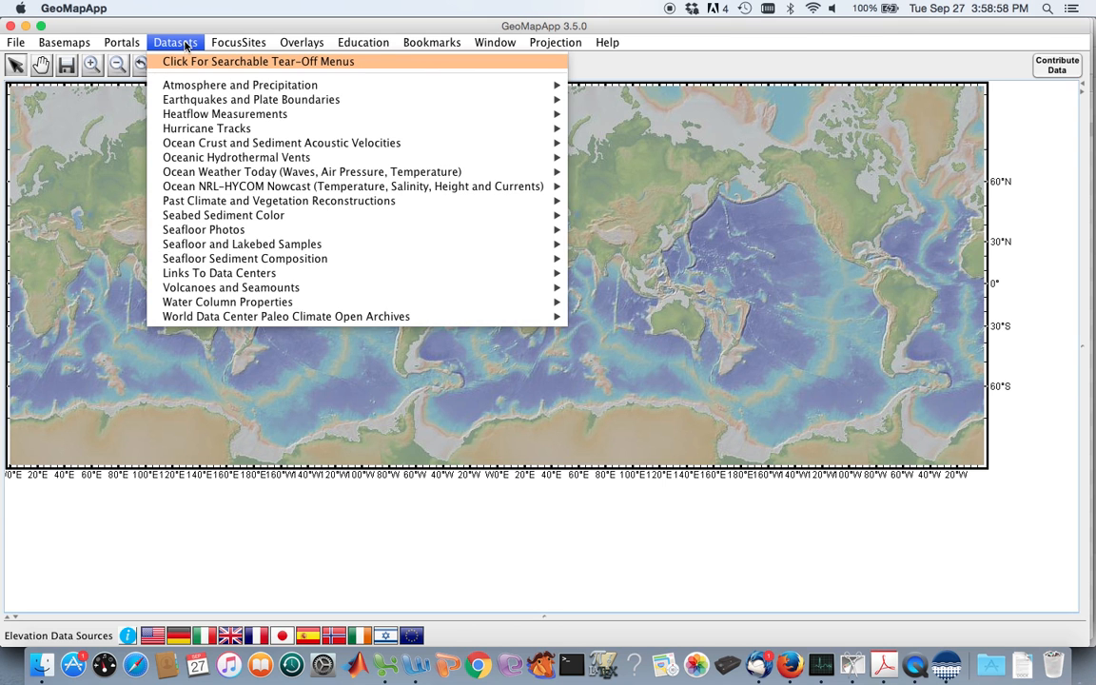
mouse_move(400, 264)
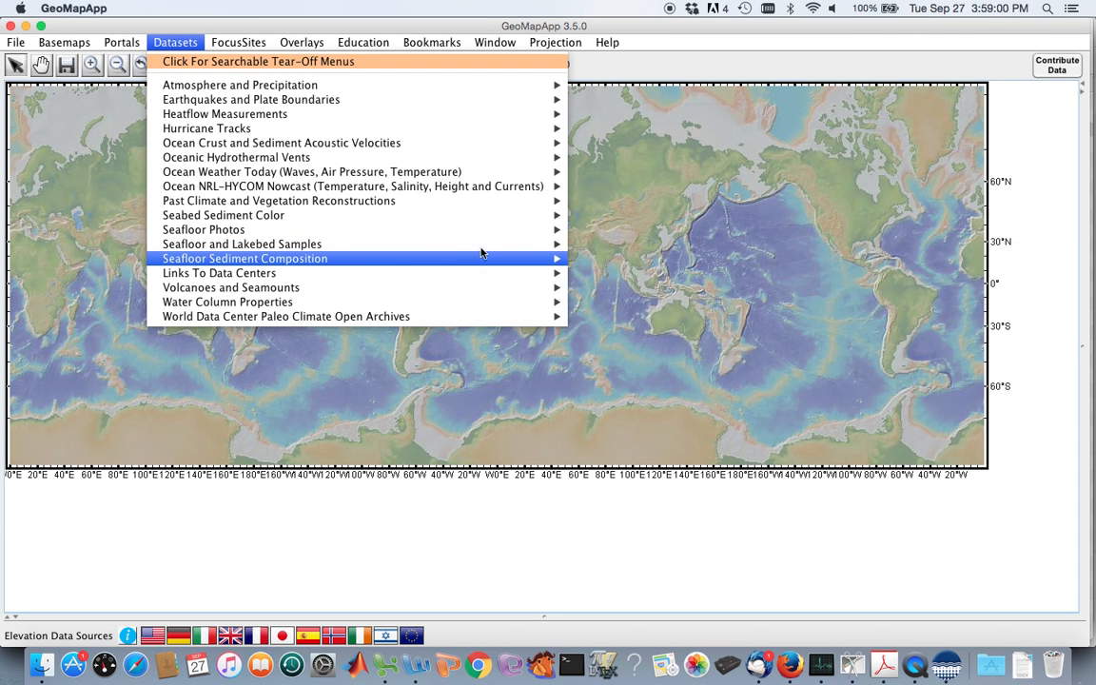
left_click(627, 259)
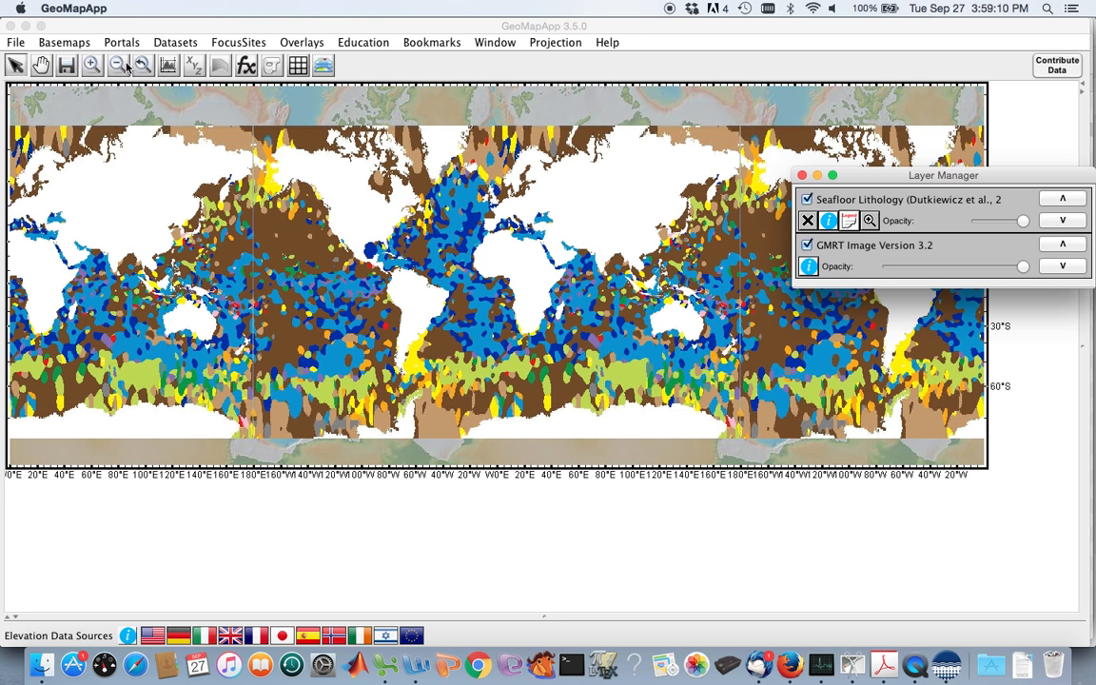
Enlarge the lithology map to a near-global view at zoom 1.2 and move the Layer Manager aside.
left_click(90, 65)
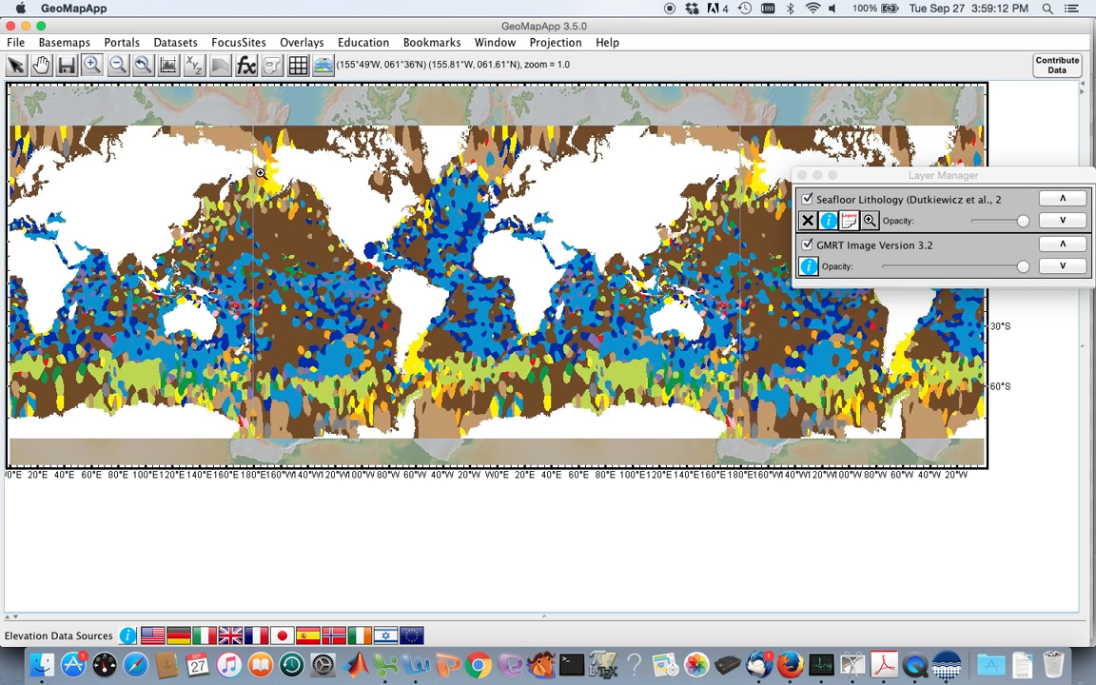
left_click_drag(235, 123, 749, 447)
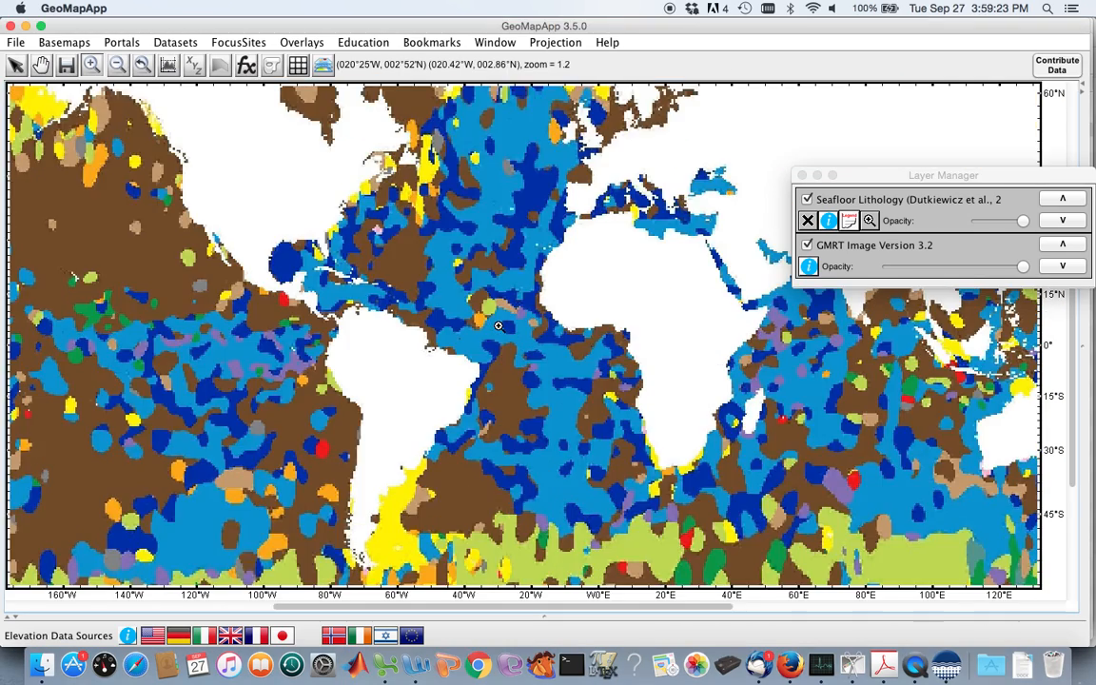
left_click_drag(897, 176, 1093, 372)
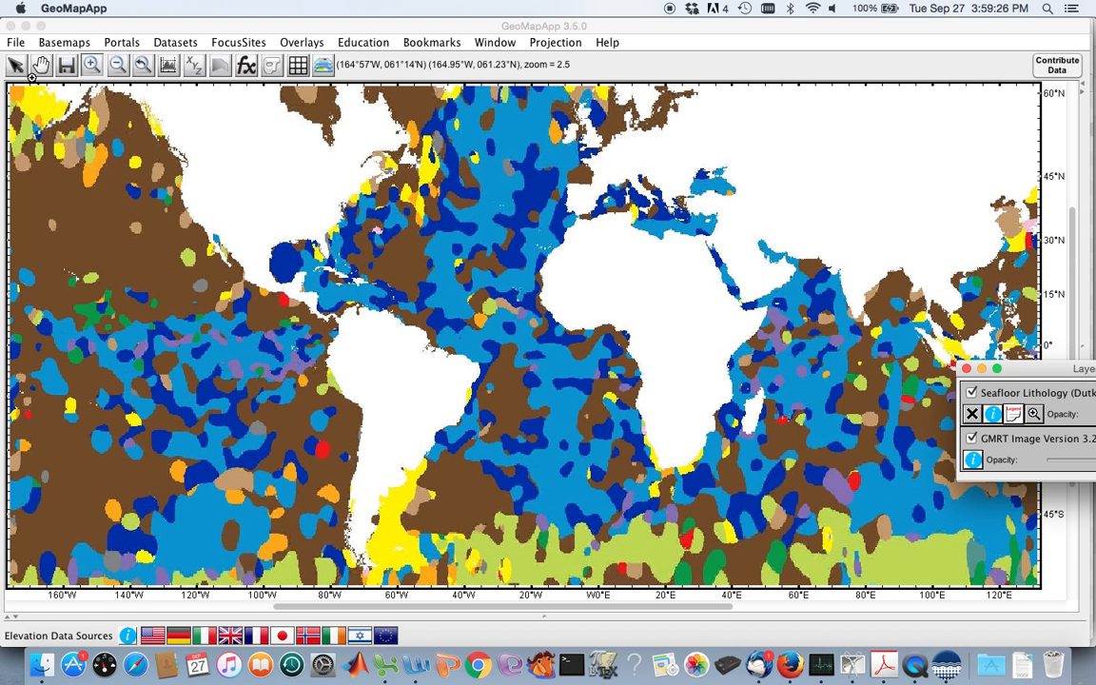
left_click(117, 65)
left_click(446, 252)
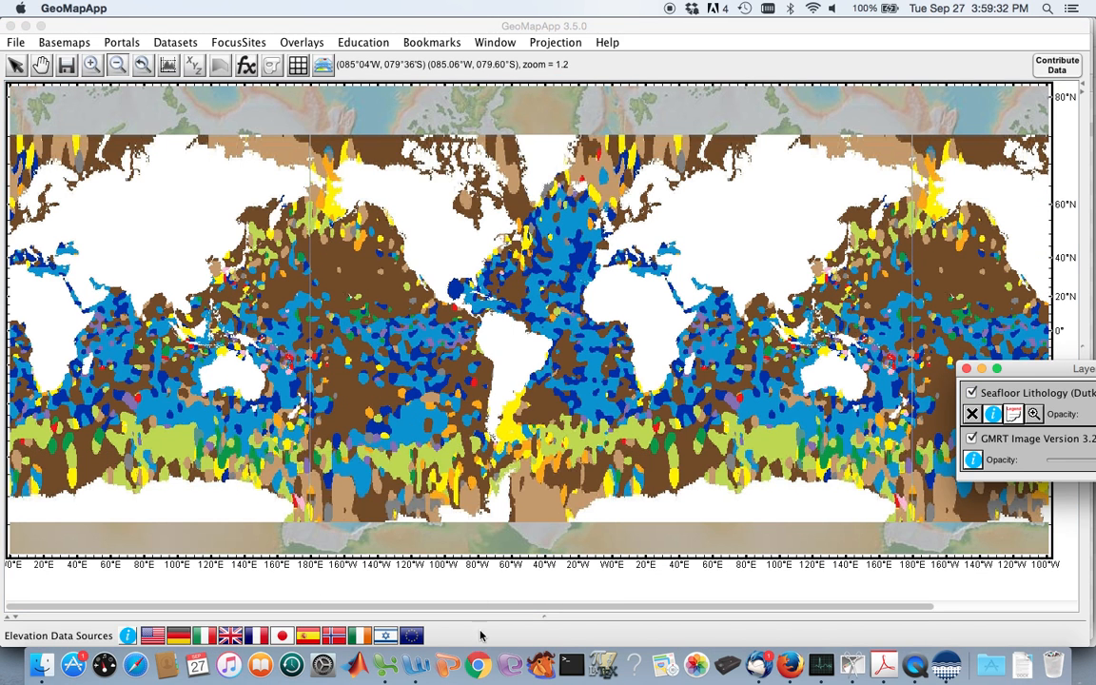
Switch to Grab to show the sediment-type legend and position it over the Antarctic edge of the map.
key("super+Tab")
key("super+Tab")
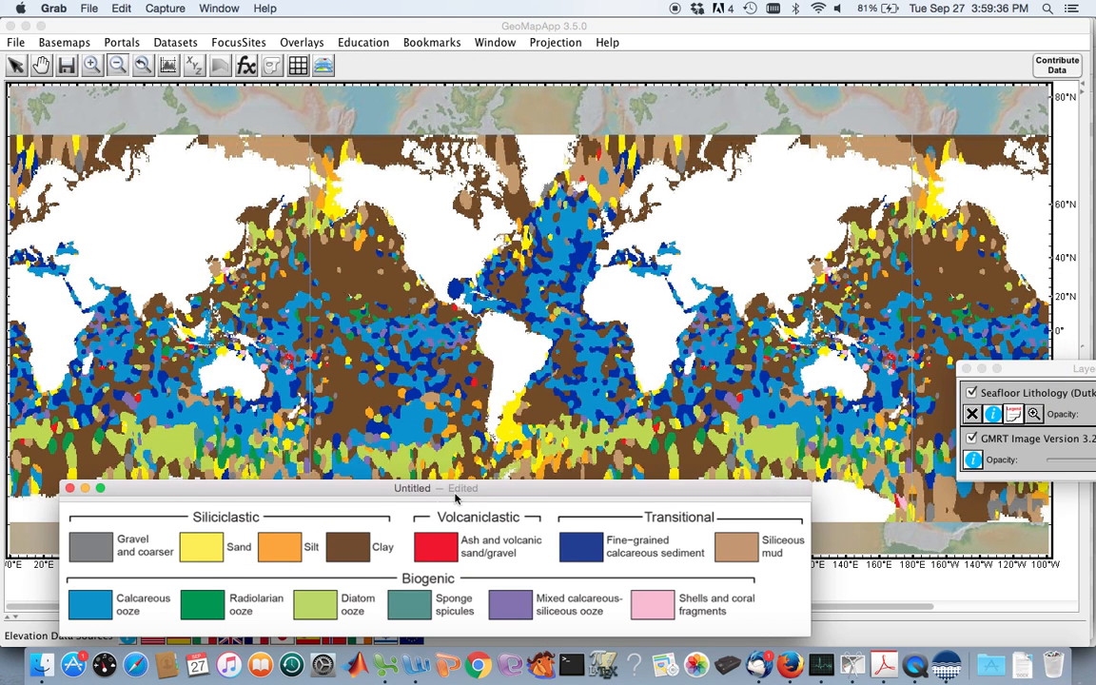
left_click_drag(466, 491, 517, 512)
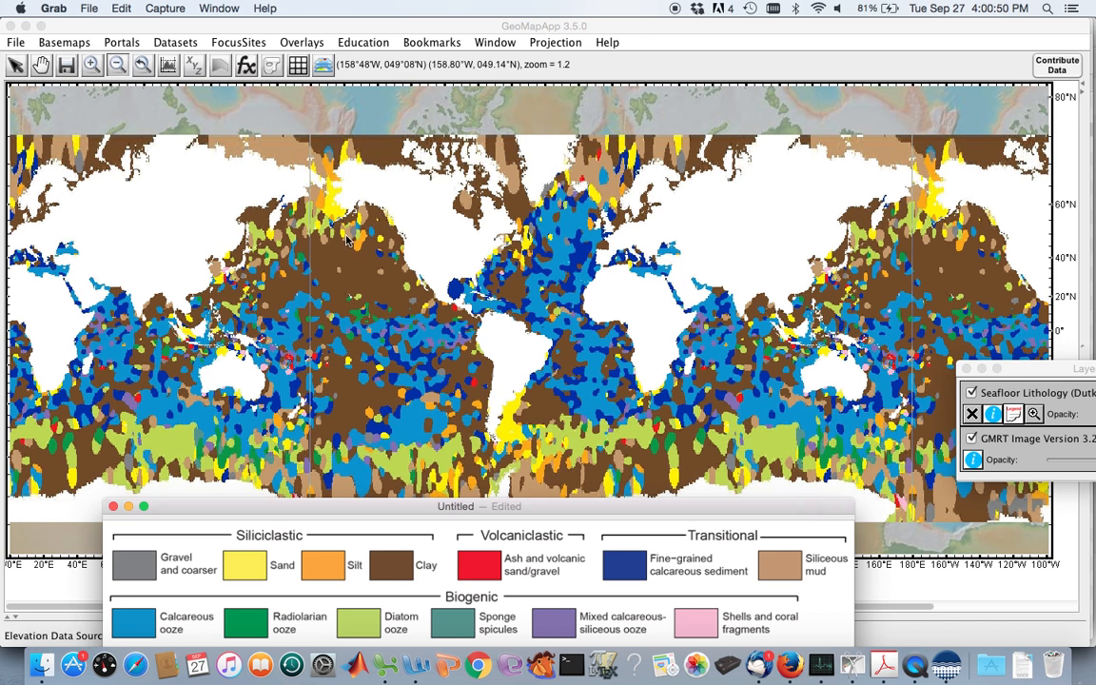
Zoom in on the North Atlantic in GeoMapApp and bring the Grab sediment legend back over the map.
left_click(94, 66)
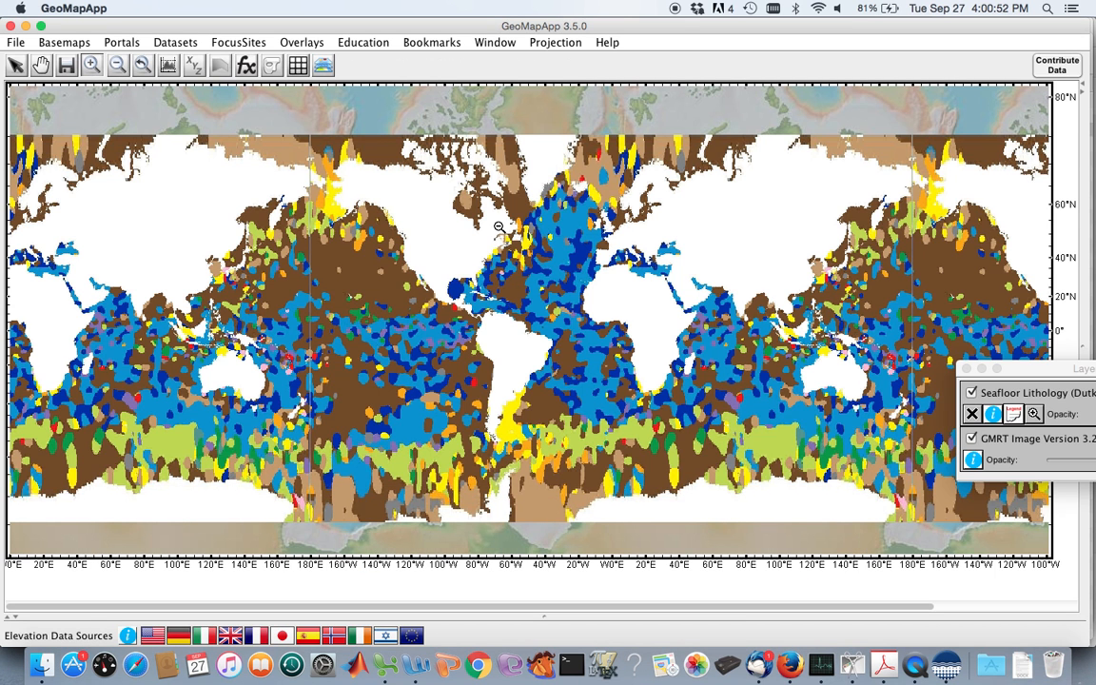
left_click_drag(441, 220, 631, 343)
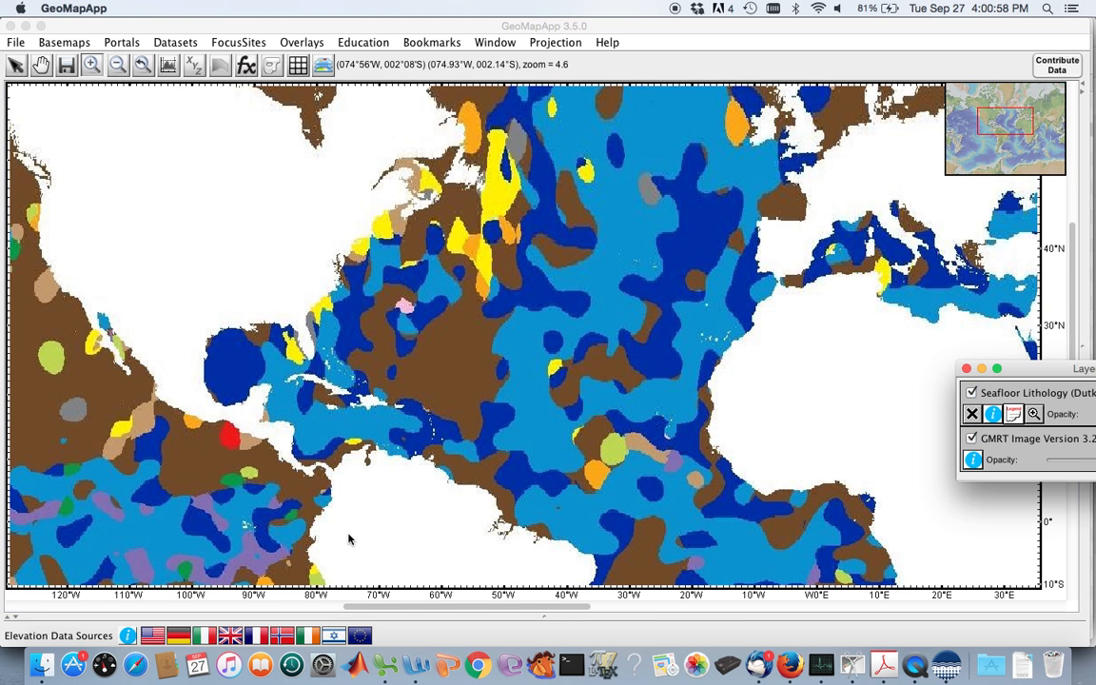
key("super+Tab")
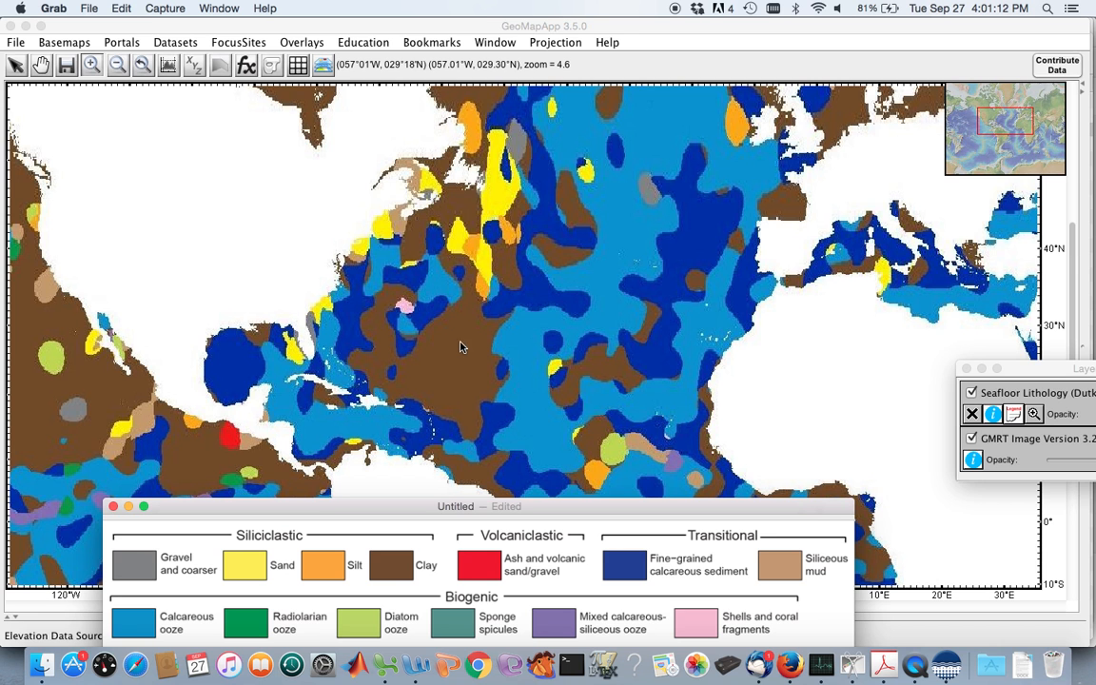
Examine the sediment types from the North Atlantic through the South Atlantic to the Southern Ocean against the legend.
scroll(460, 352, "down", 3)
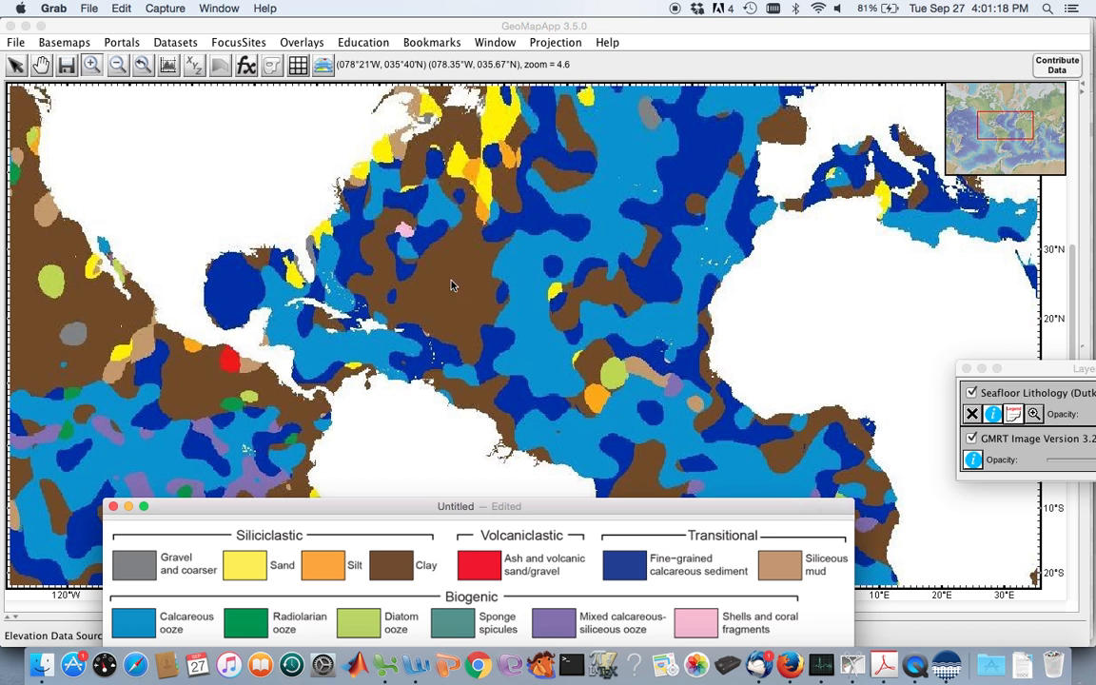
scroll(497, 300, "down", 2)
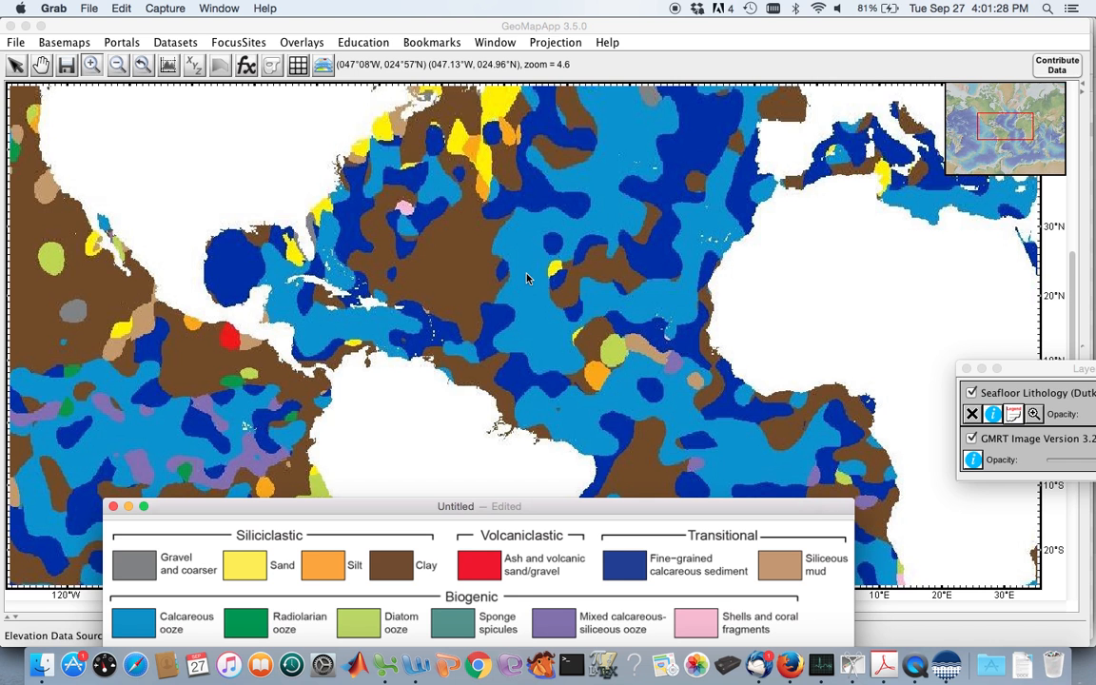
scroll(524, 271, "down", 5)
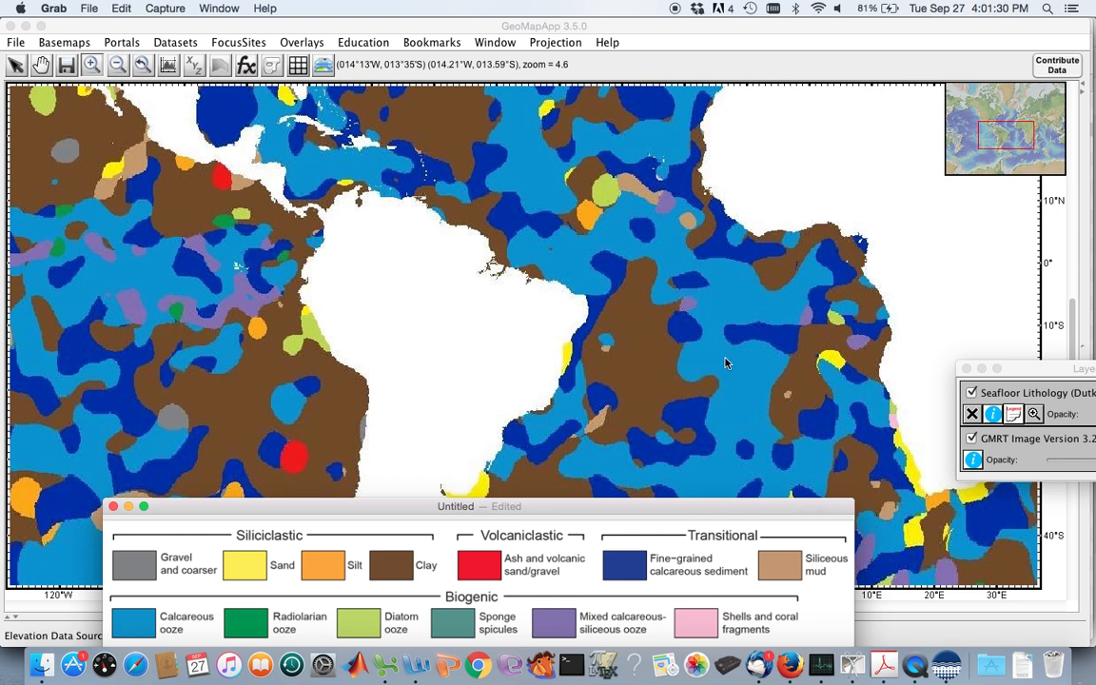
scroll(748, 395, "down", 3)
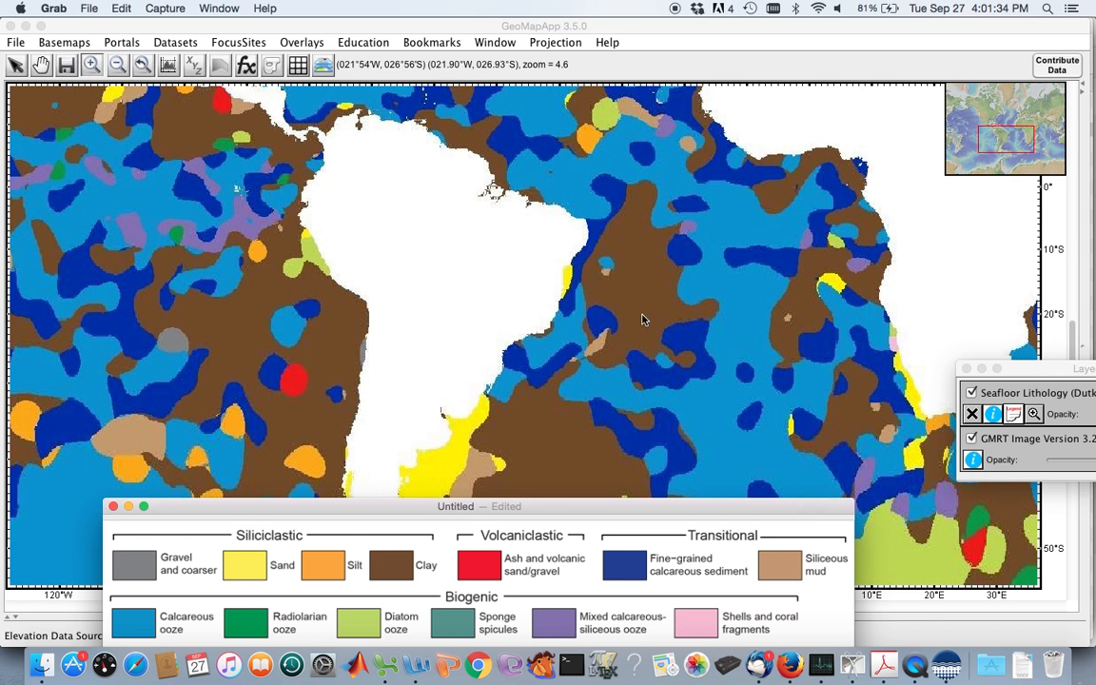
scroll(631, 237, "up", 2)
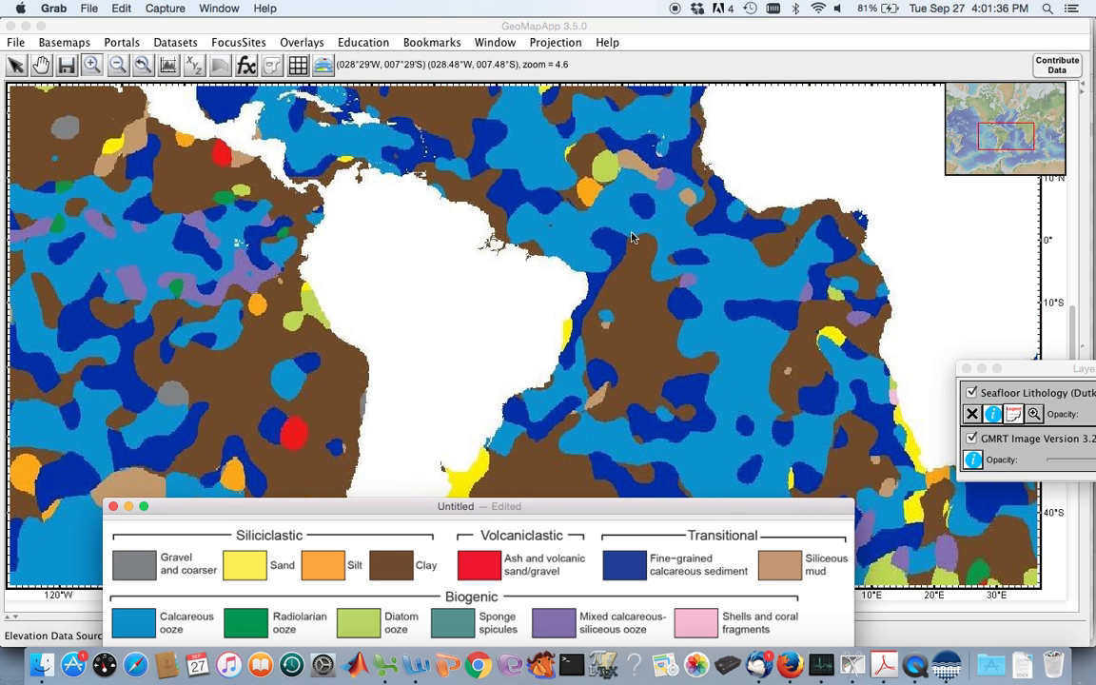
scroll(633, 237, "up", 2)
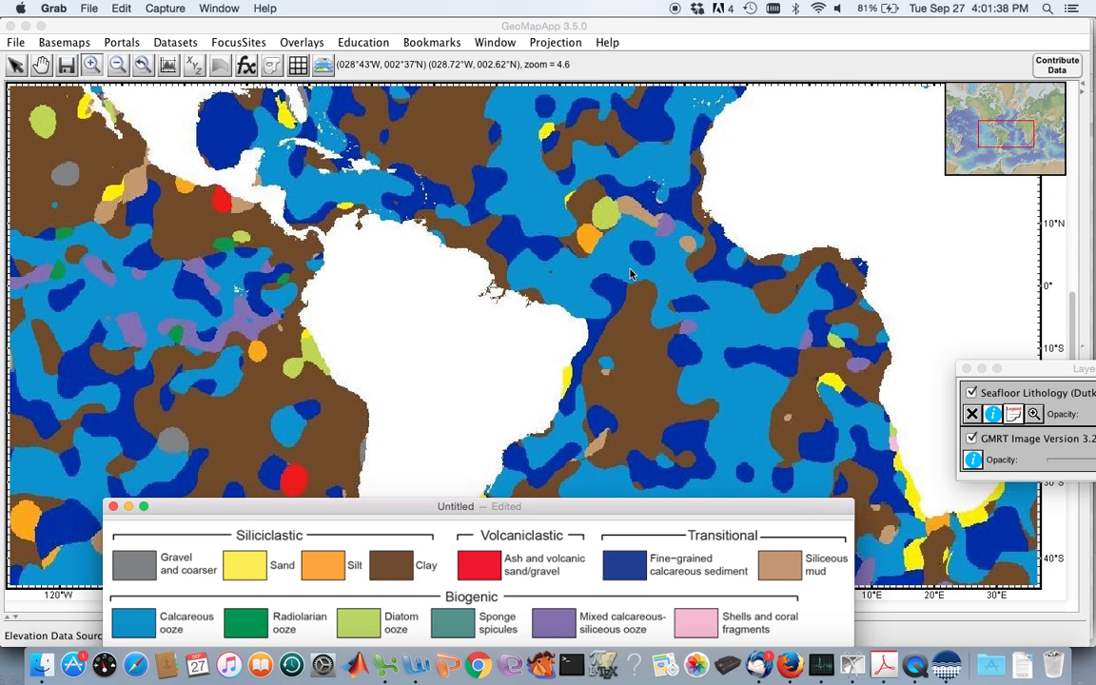
scroll(629, 274, "down", 10)
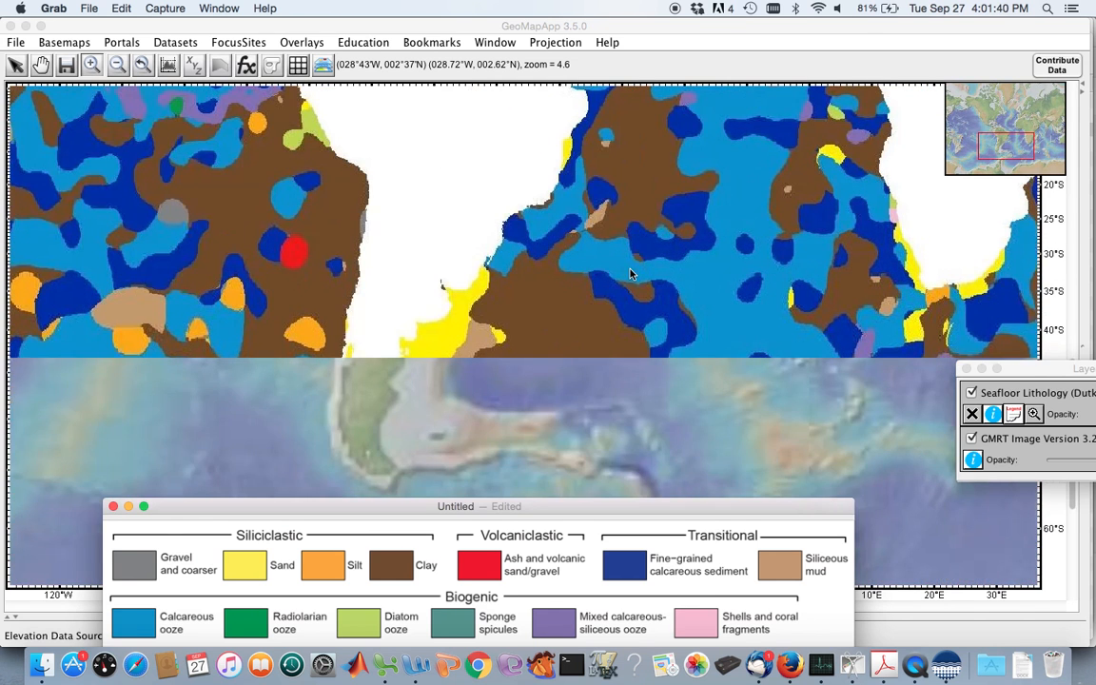
scroll(668, 320, "down", 4)
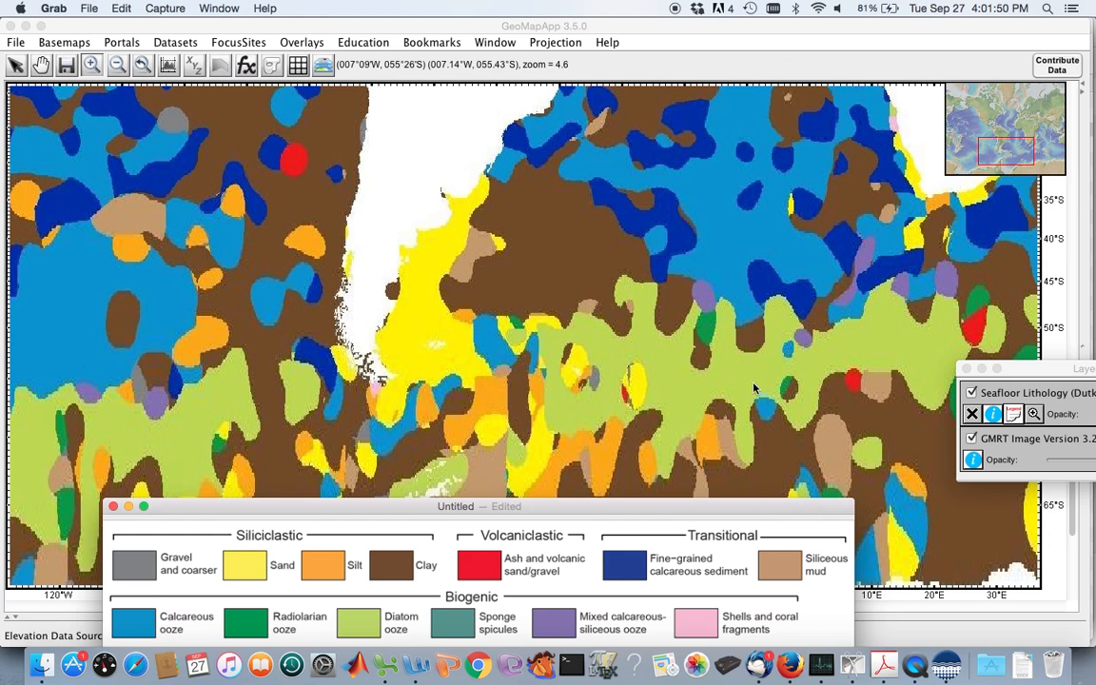
scroll(702, 381, "down", 2)
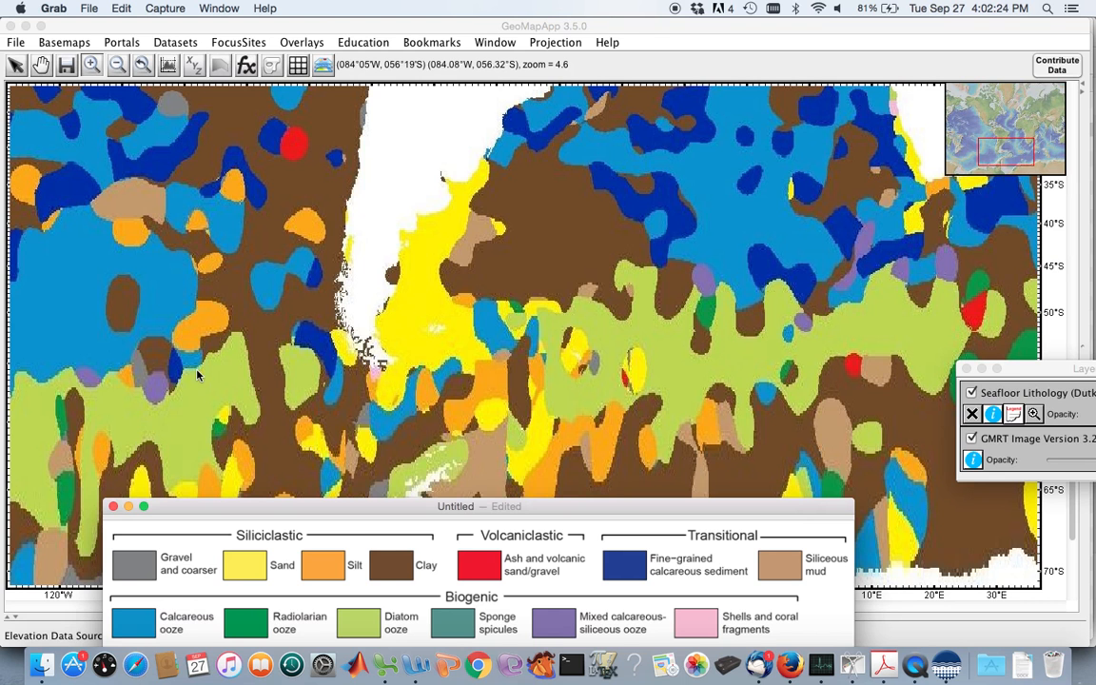
scroll(750, 366, "up", 2)
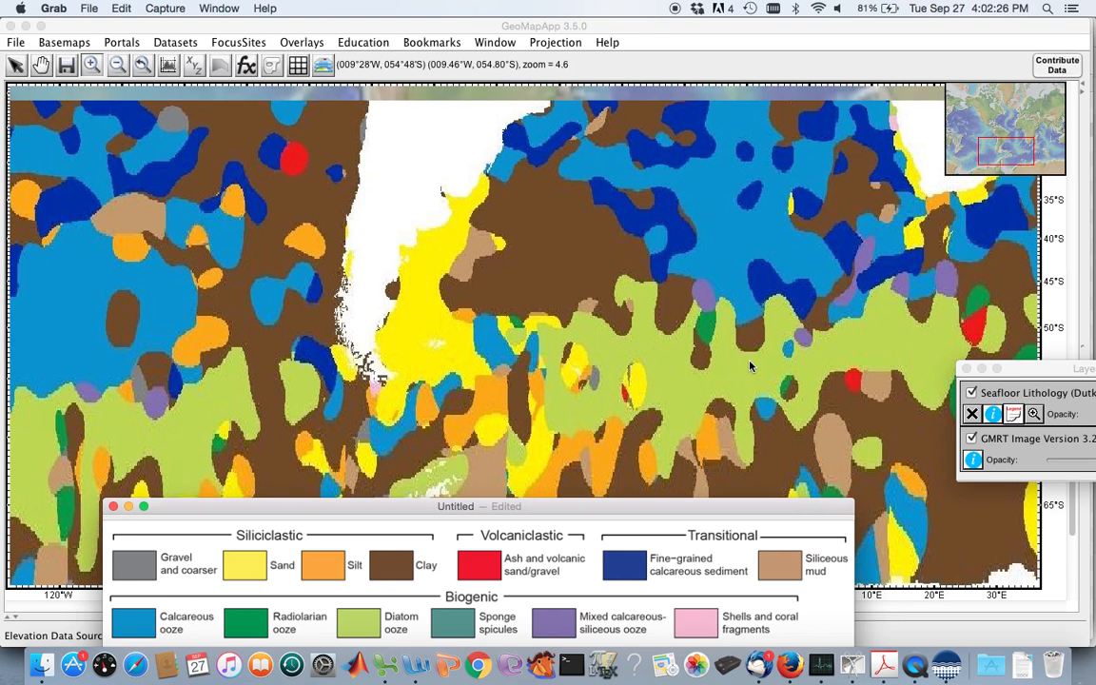
scroll(181, 114, "up", 3)
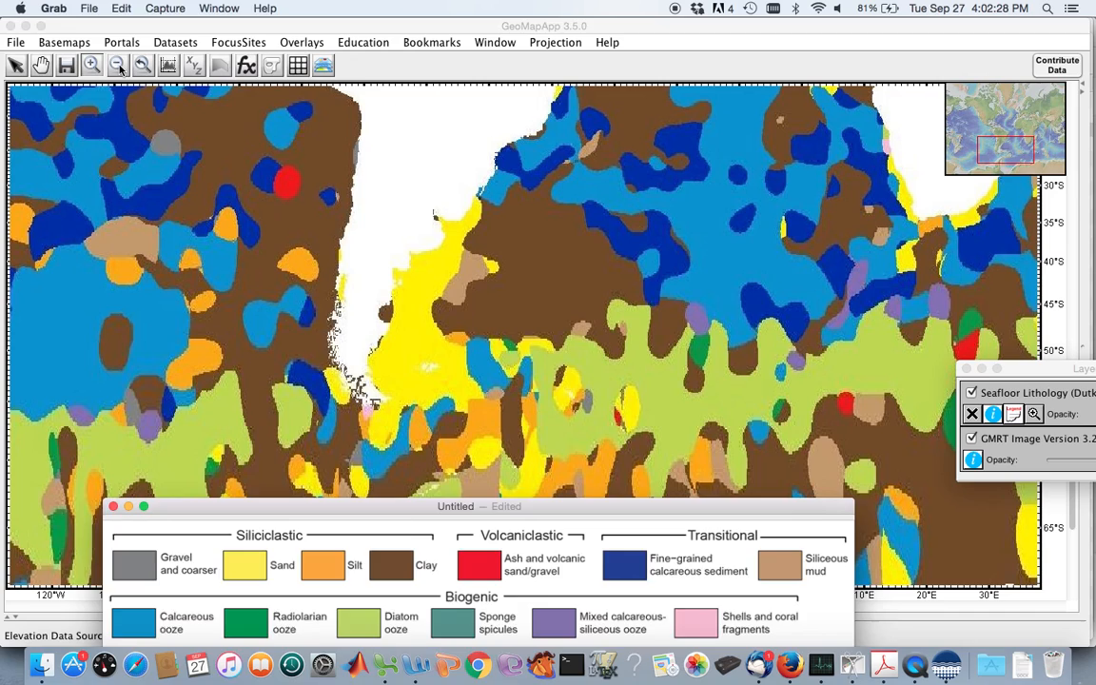
Zoom the lithology map out to 2.3 and review the sediment distribution between the Arctic and Antarctica.
left_click(119, 67)
left_click(562, 284)
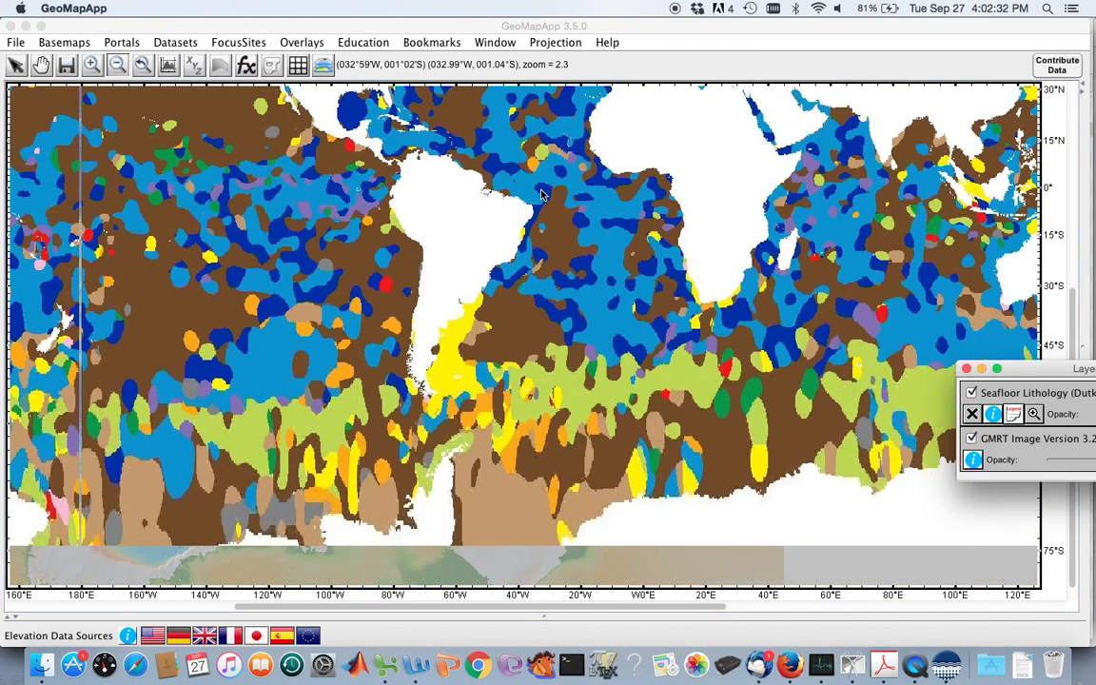
scroll(540, 195, "up", 15)
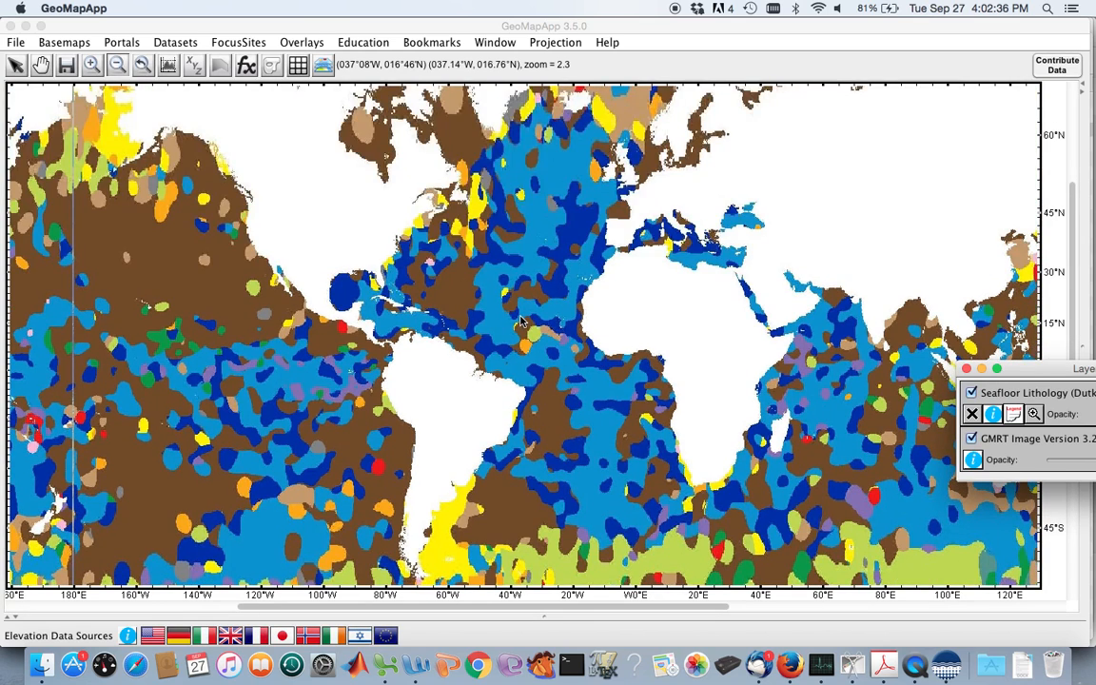
scroll(520, 324, "up", 13)
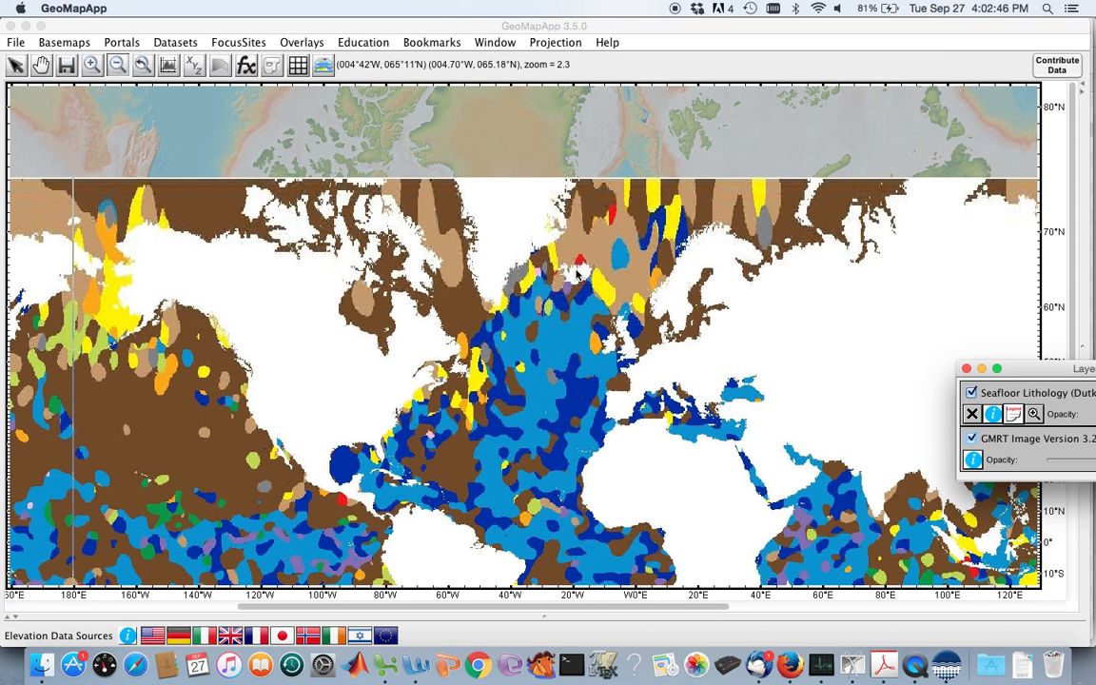
scroll(571, 347, "down", 5)
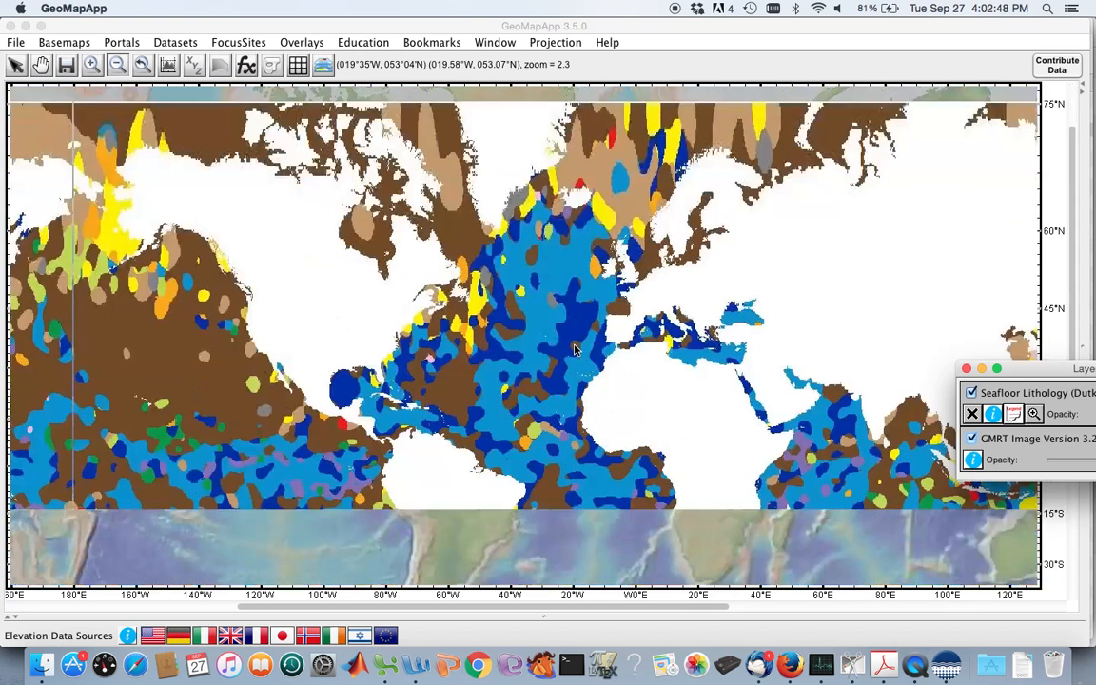
scroll(575, 350, "down", 6)
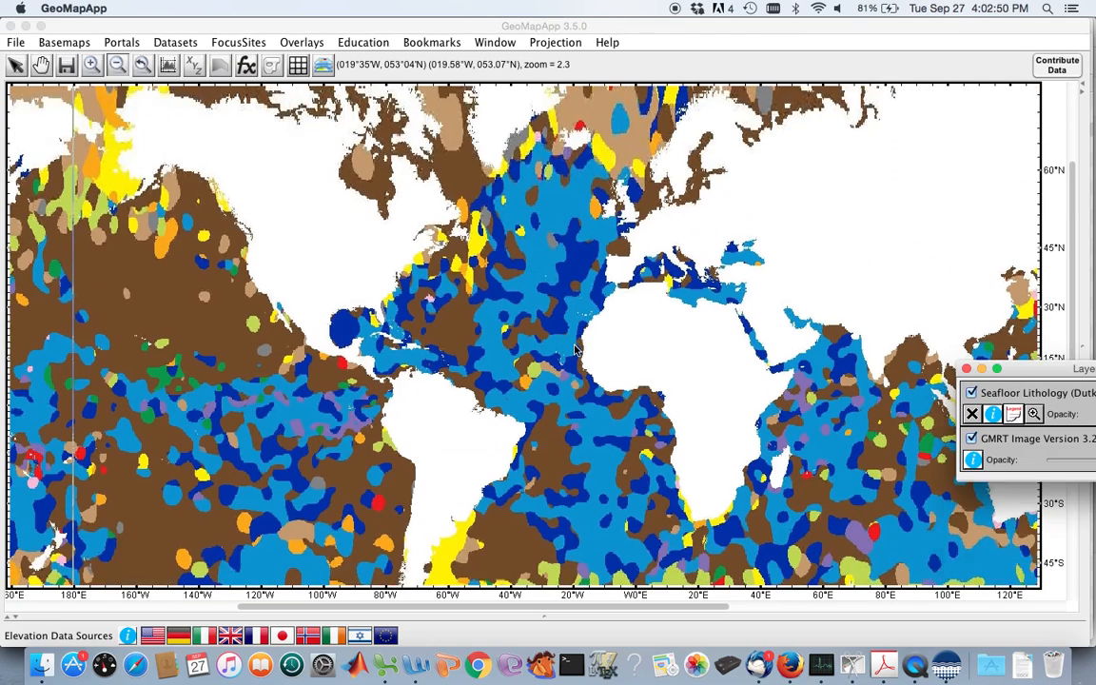
scroll(575, 350, "down", 4)
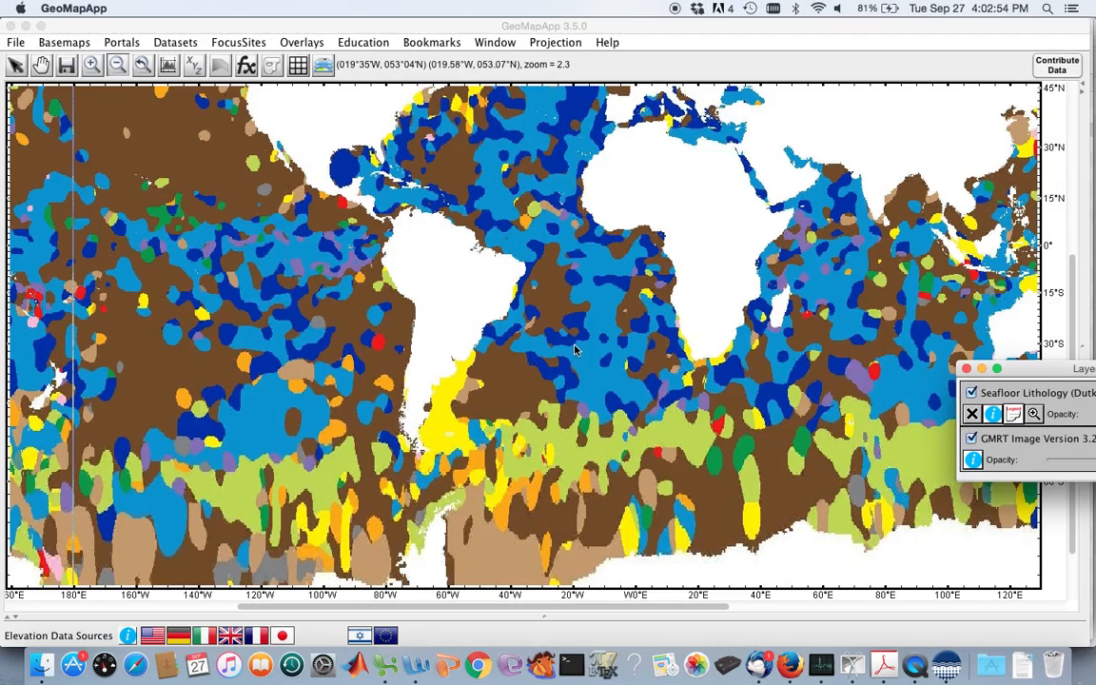
scroll(431, 183, "up", 3)
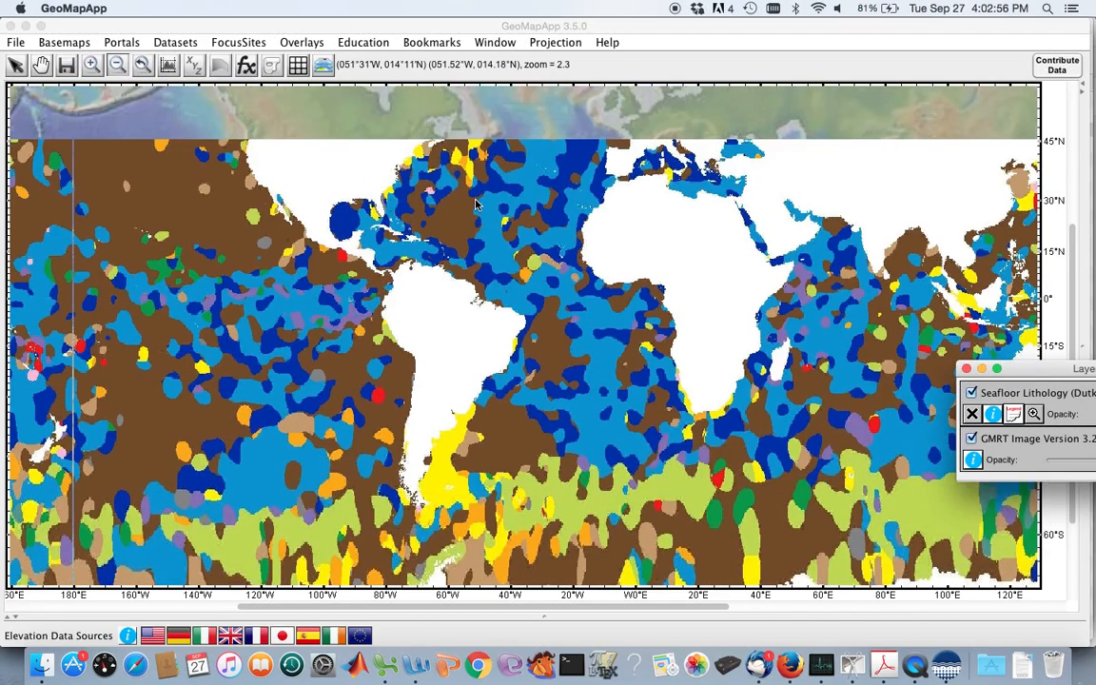
Remove the Seafloor Lithology layer from the map.
left_click(972, 413)
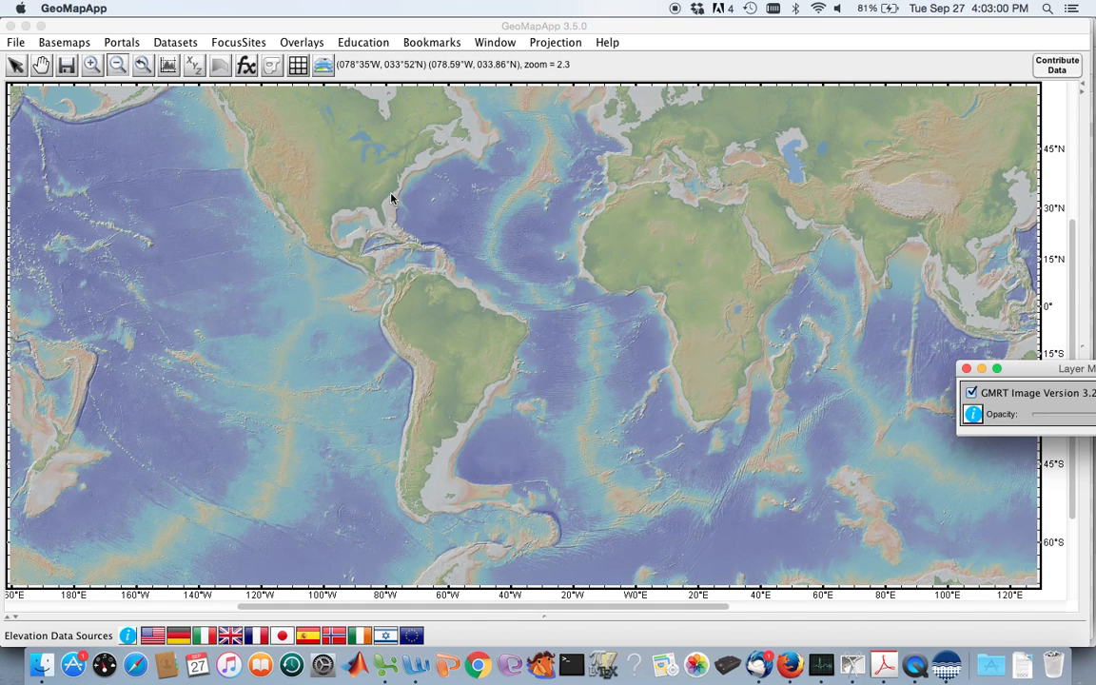
Load the usSeabed Complete Atlantic Margin Dataset from the US Atlantic coast offshore surficial-sediment data.
left_click(176, 43)
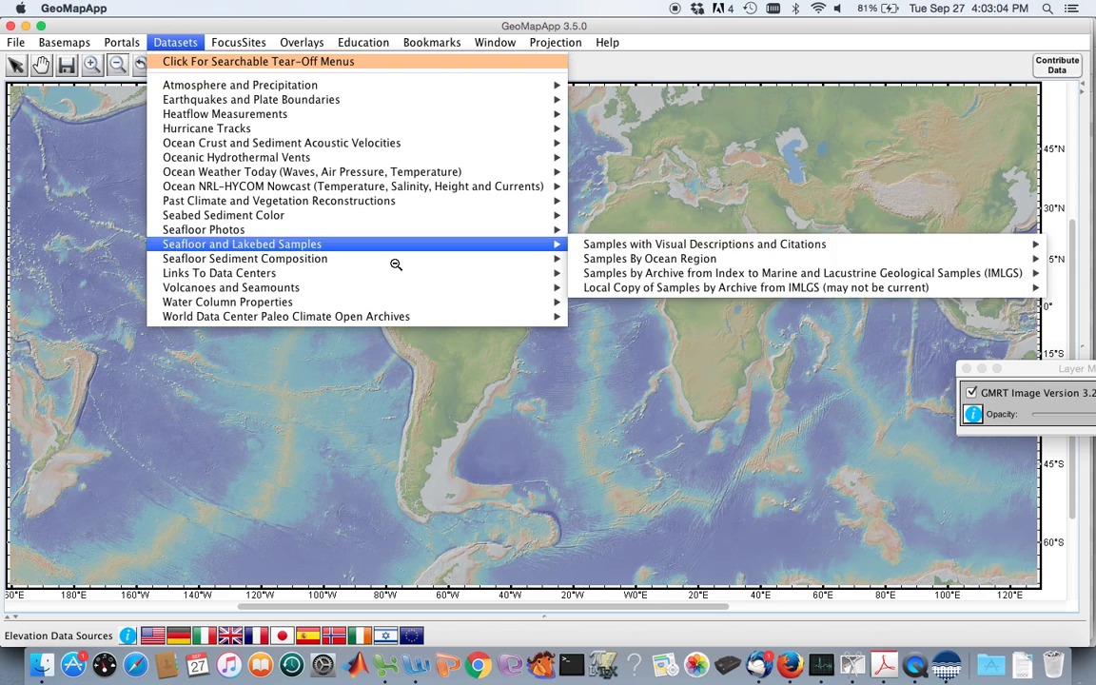
mouse_move(397, 263)
mouse_move(540, 261)
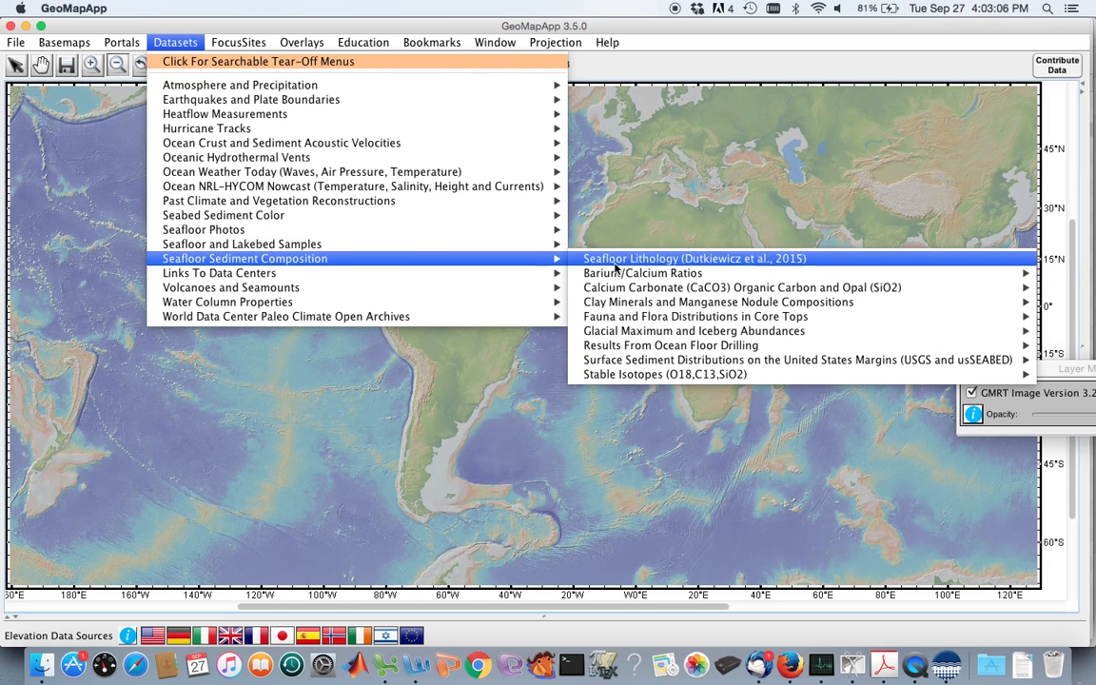
mouse_move(582, 361)
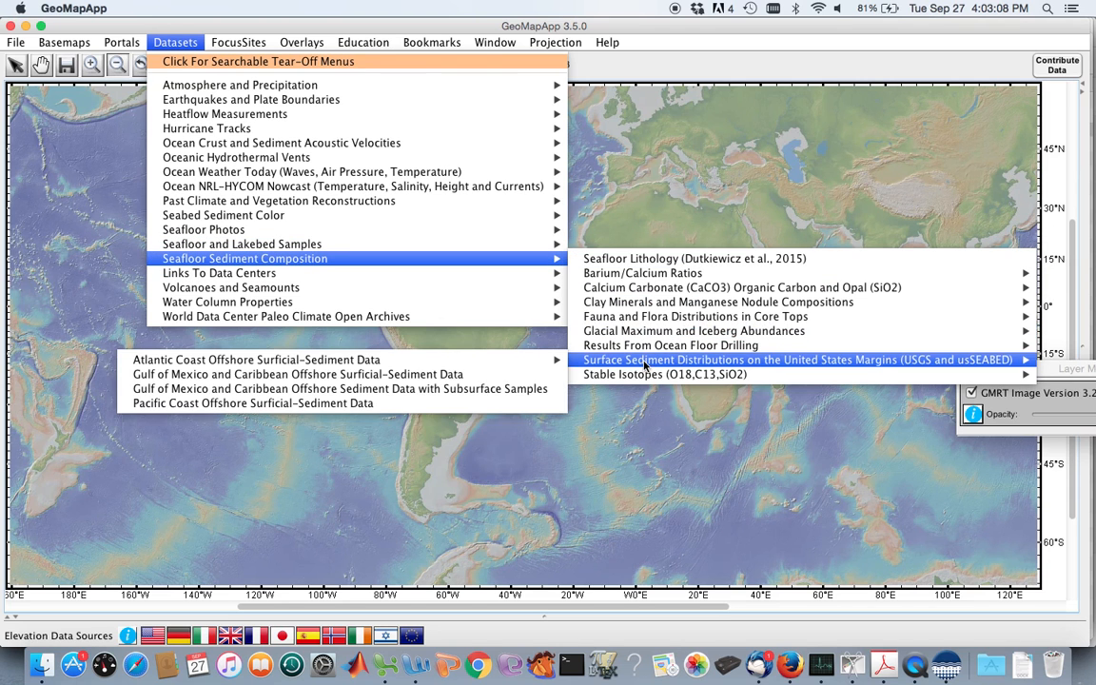
mouse_move(543, 362)
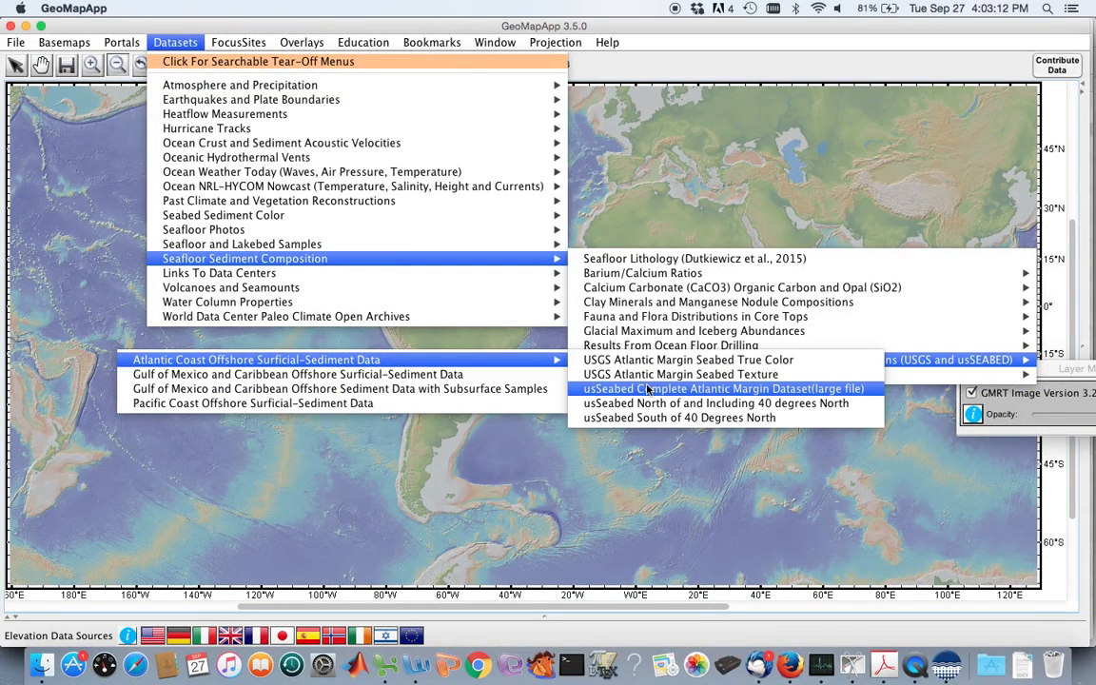
left_click(647, 390)
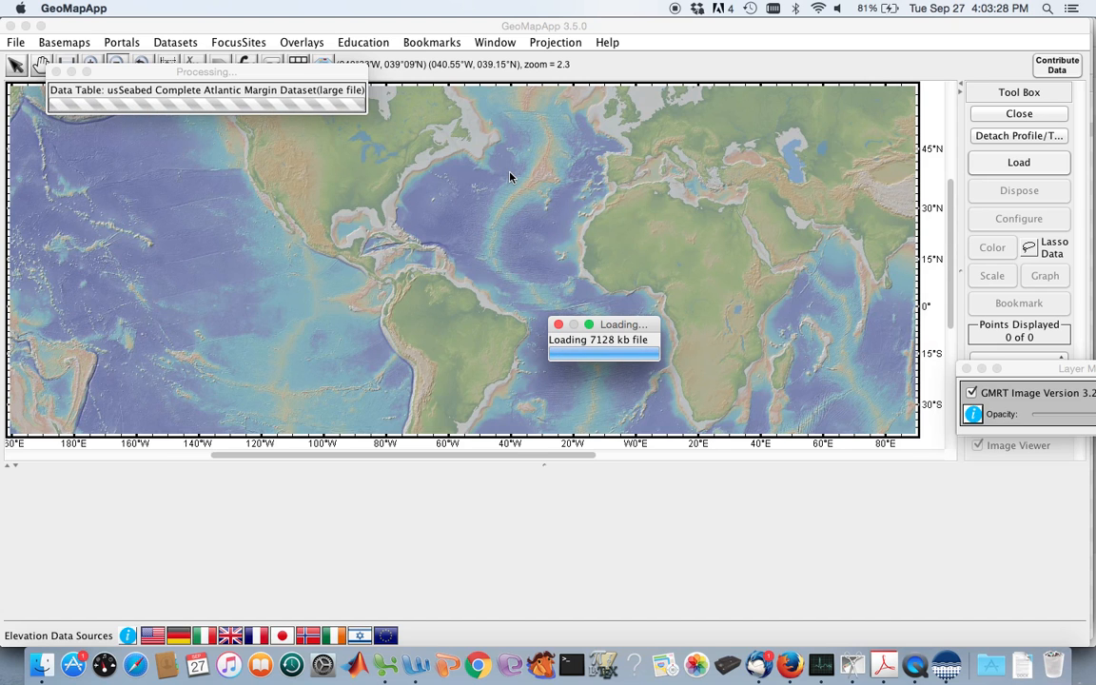
Plot all records of the usSeabed dataset and zoom the map in on the US Atlantic margin and North Atlantic.
left_click(92, 61)
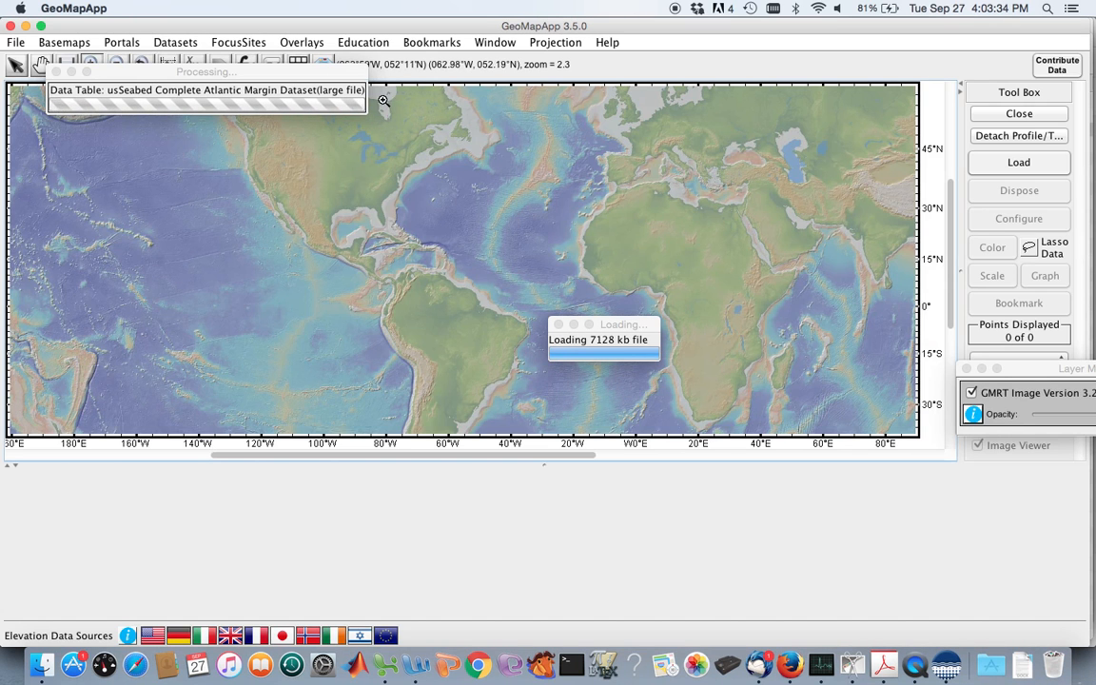
left_click_drag(379, 104, 566, 282)
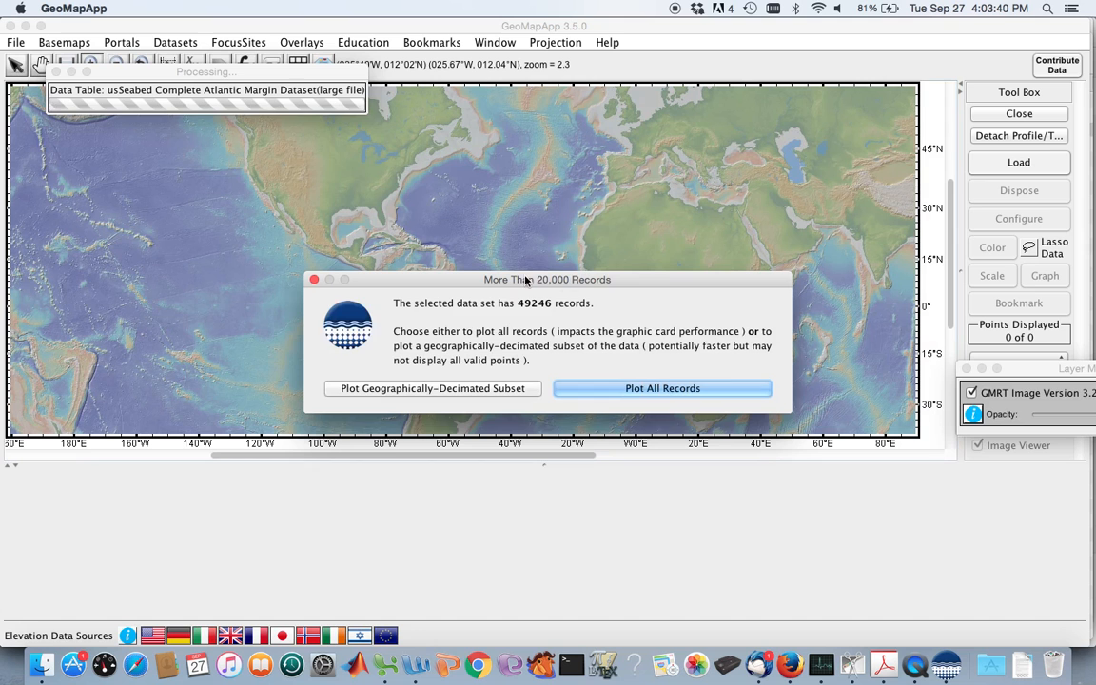
left_click(609, 388)
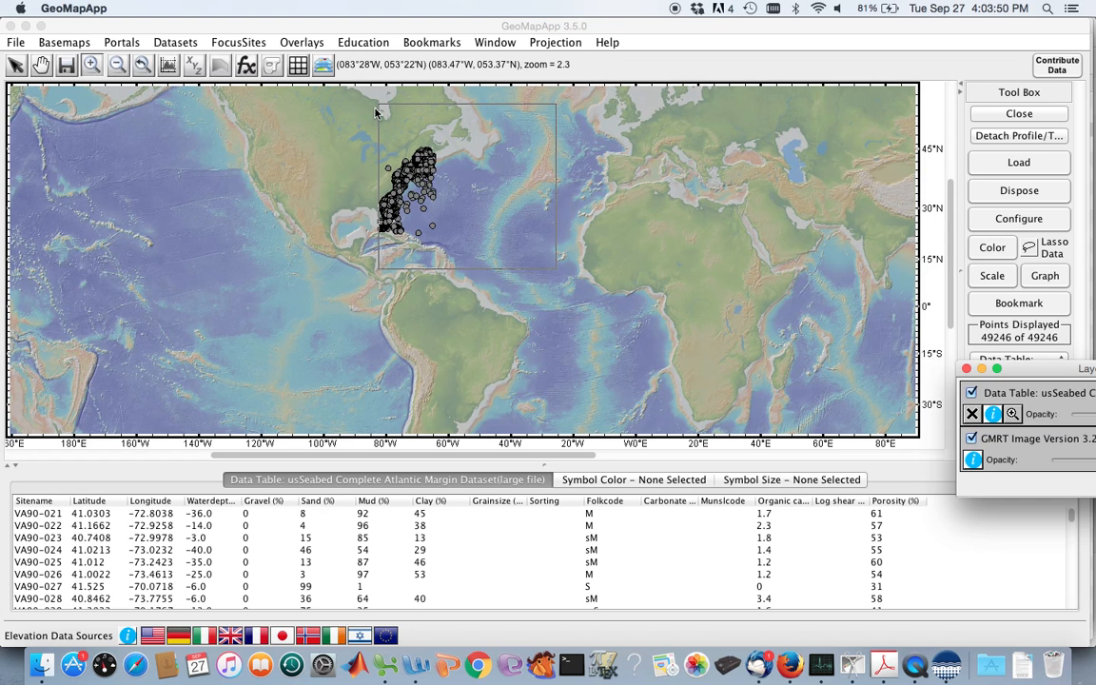
left_click(98, 67)
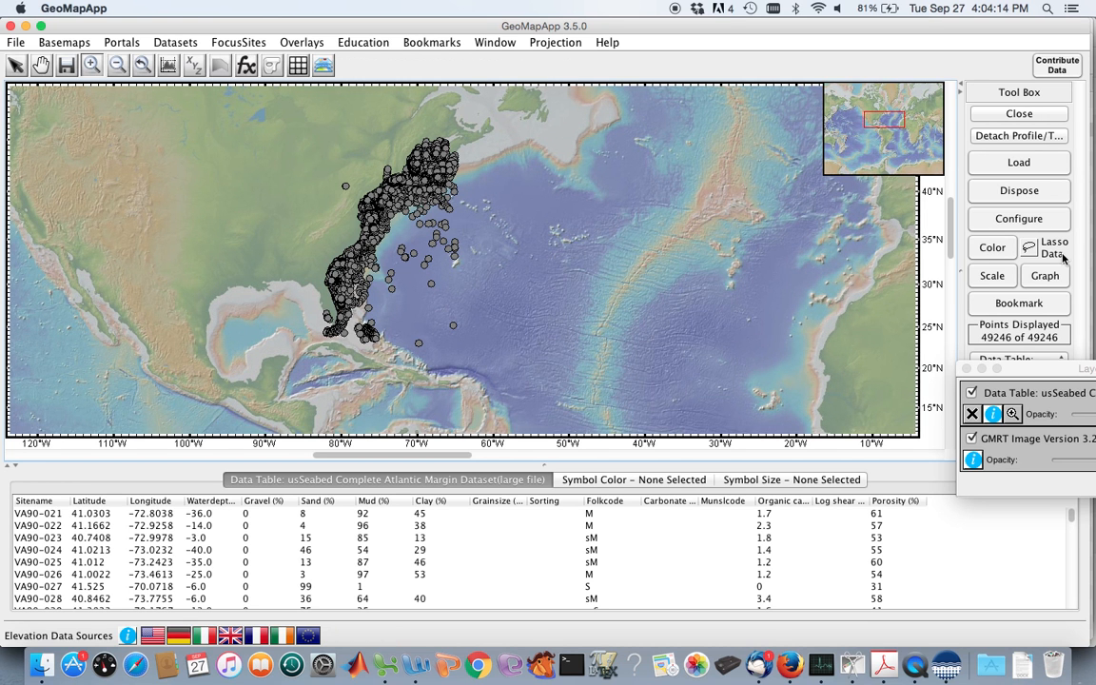
Create a scatter plot of Gravel (%) against Waterdepth (m) and place it clear of the sample points on the map.
left_click(1045, 275)
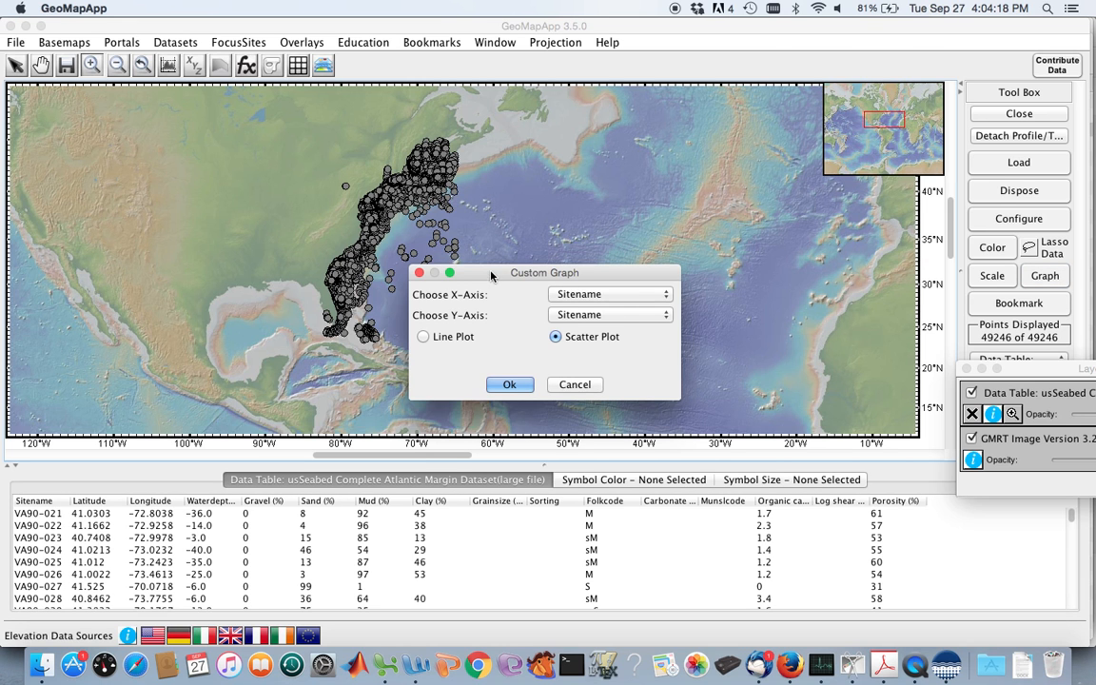
left_click_drag(491, 276, 706, 277)
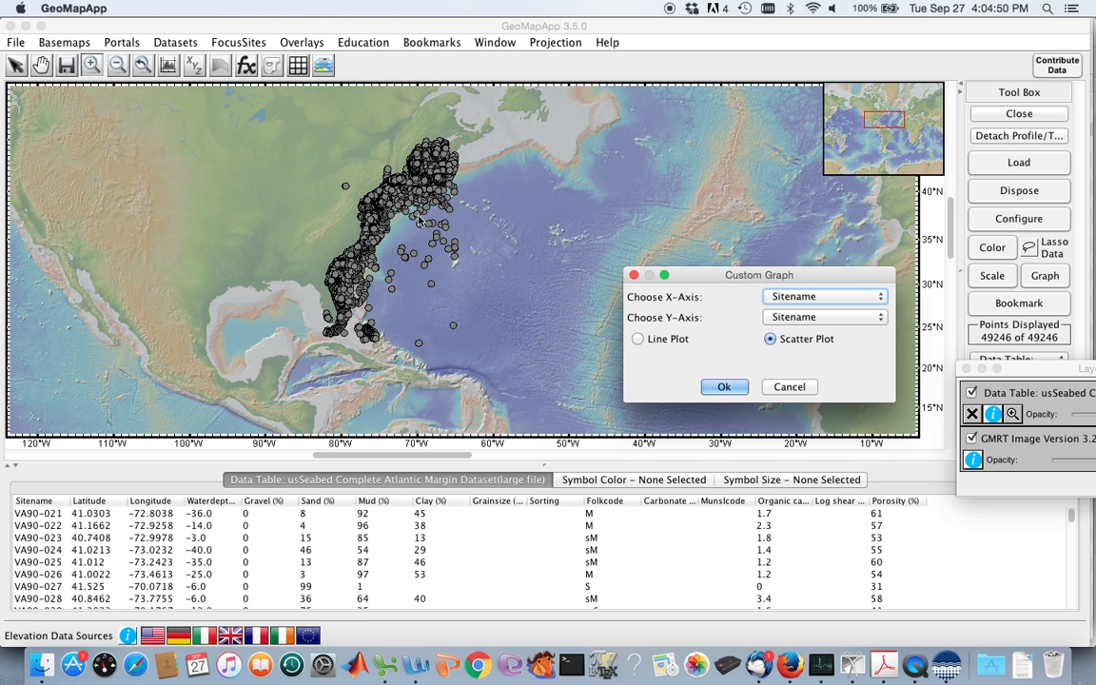
left_click(810, 299)
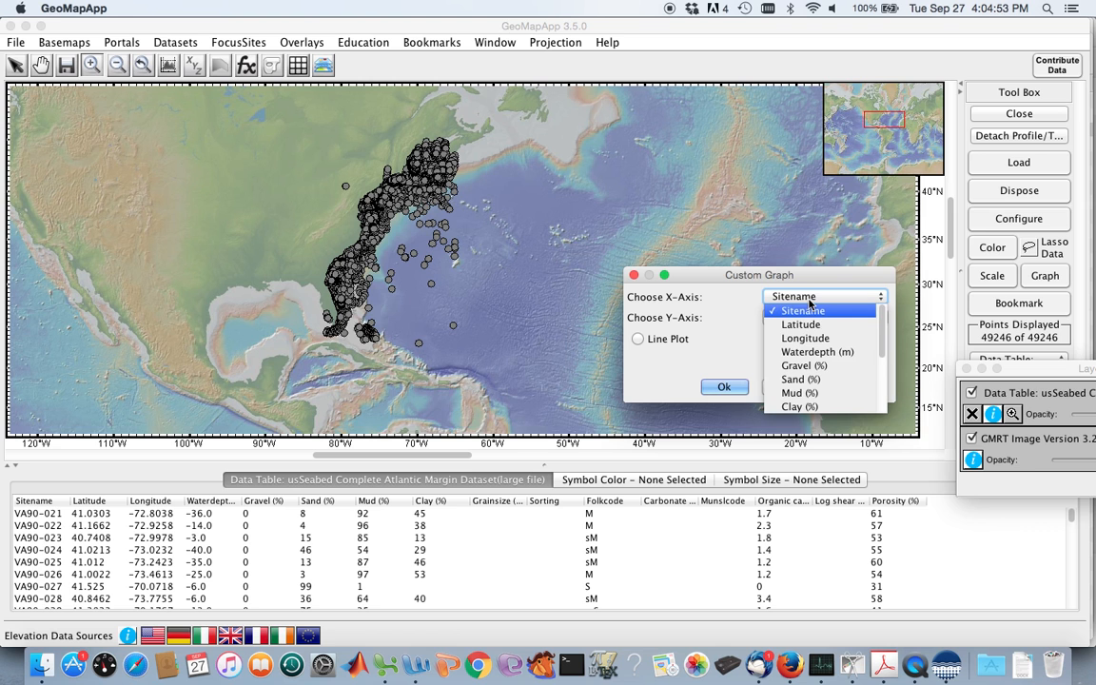
left_click(810, 353)
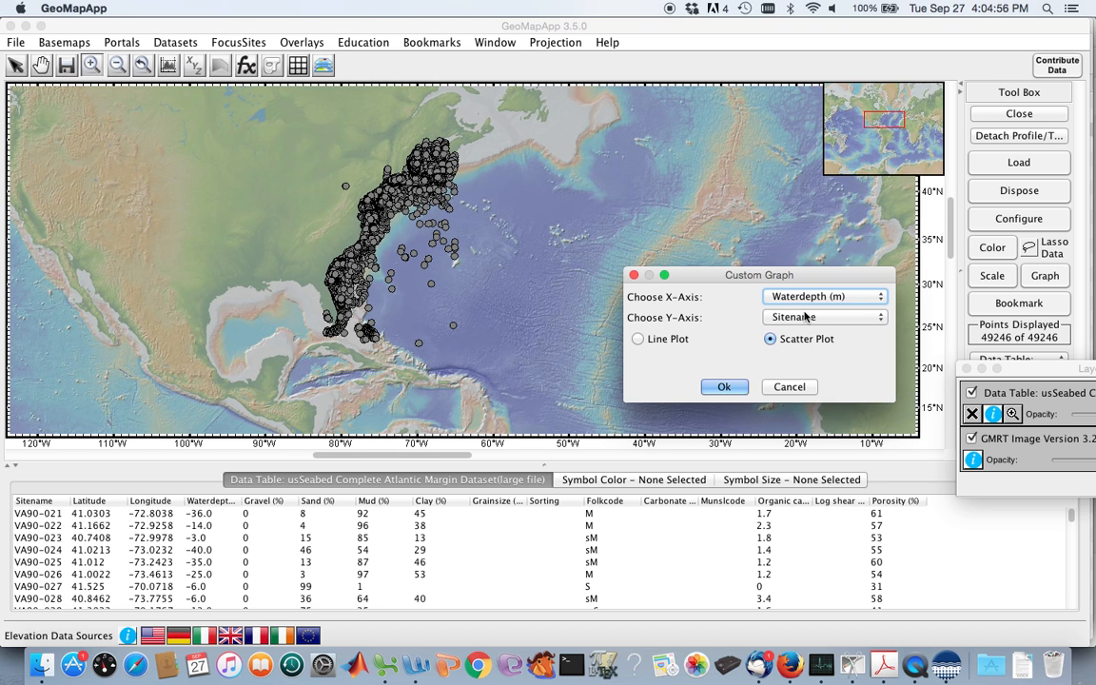
left_click(802, 319)
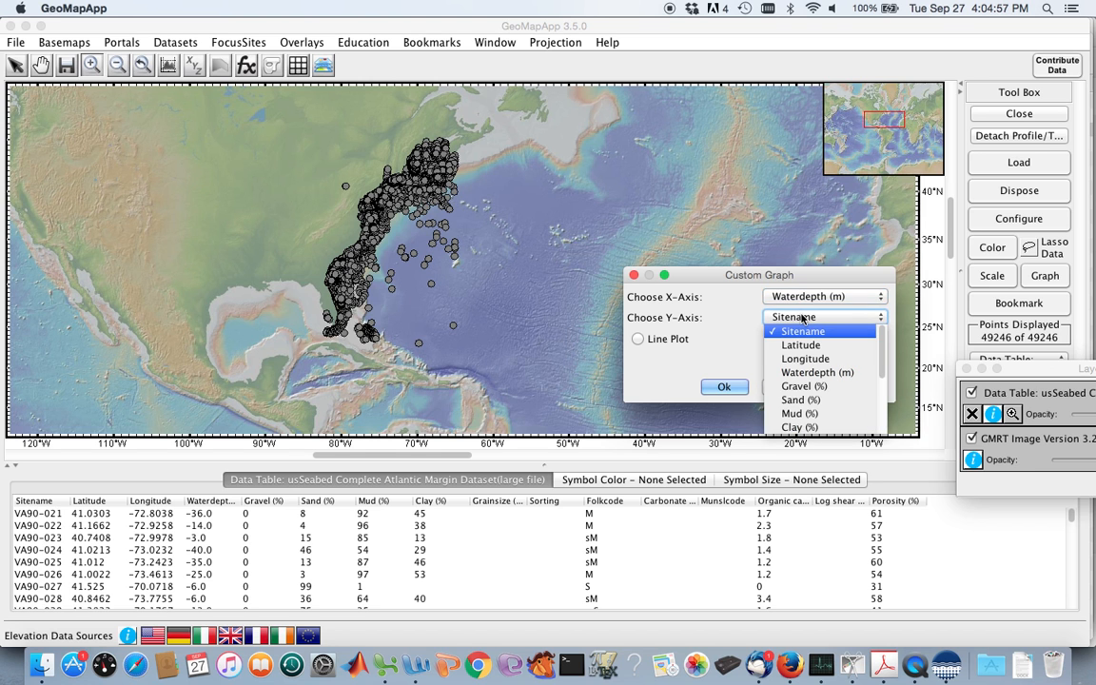
left_click(806, 387)
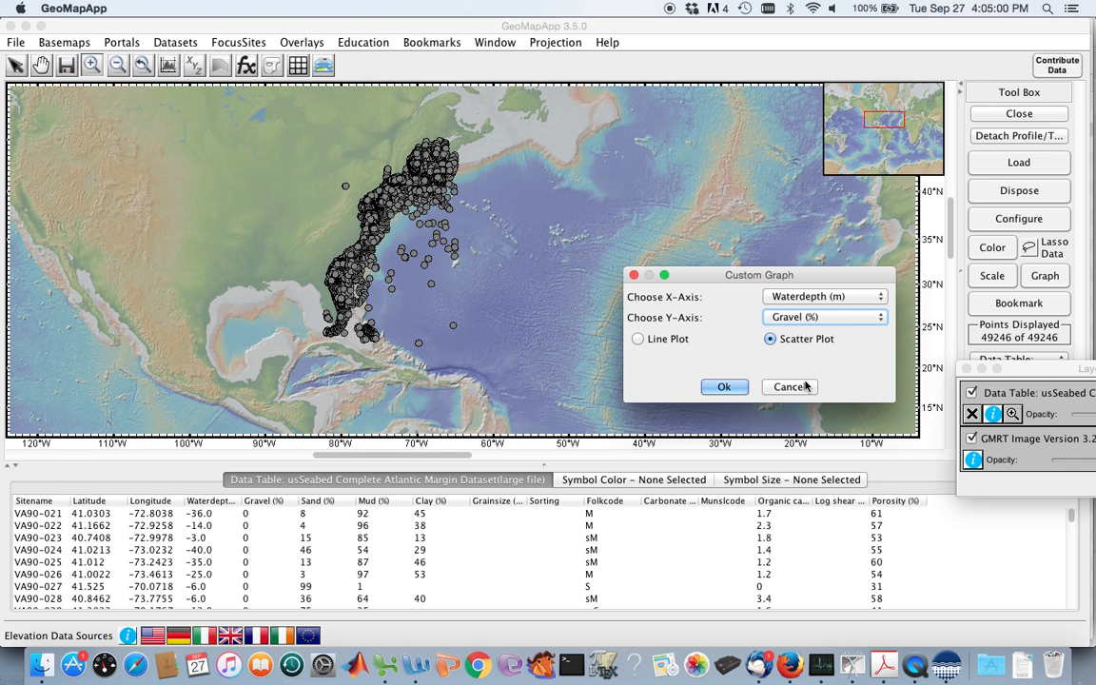
left_click(734, 387)
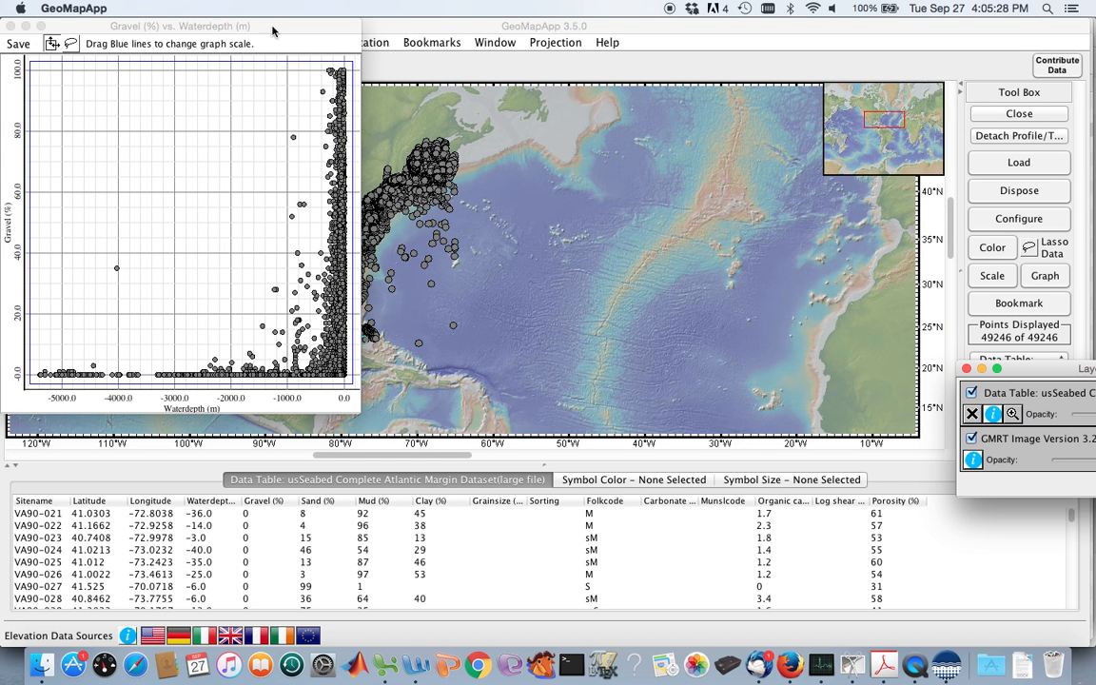
left_click_drag(272, 31, 857, 49)
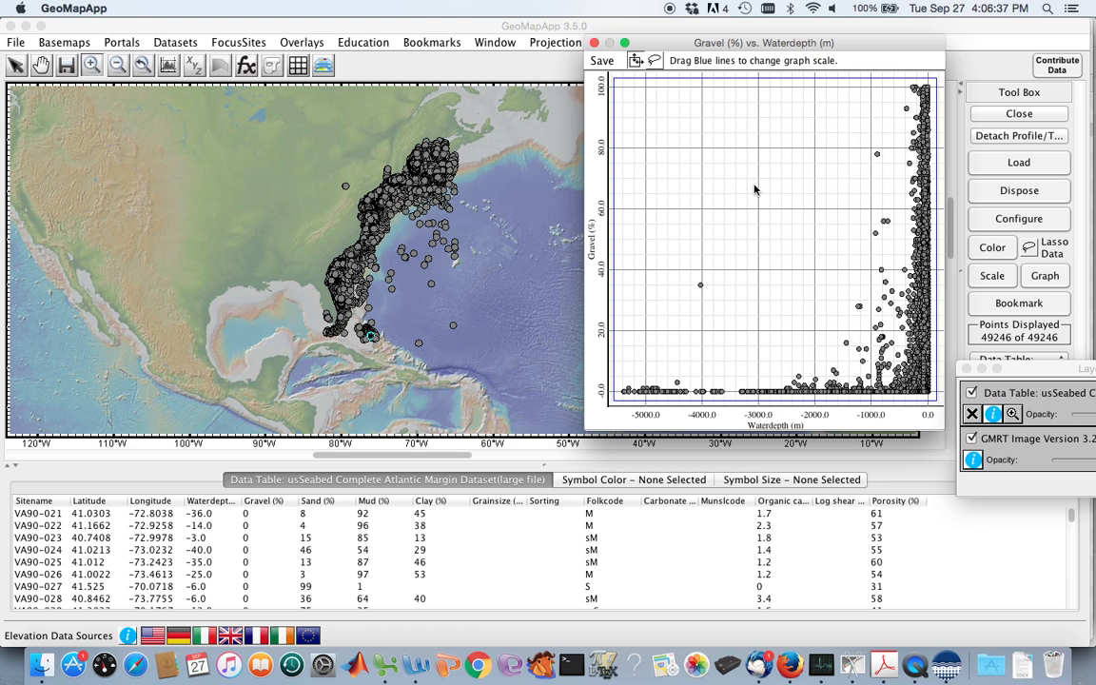
Replace the gravel graph with a scatter plot of Sand (%) against Waterdepth (m), keeping the sample points and graph unobstructed.
left_click(595, 44)
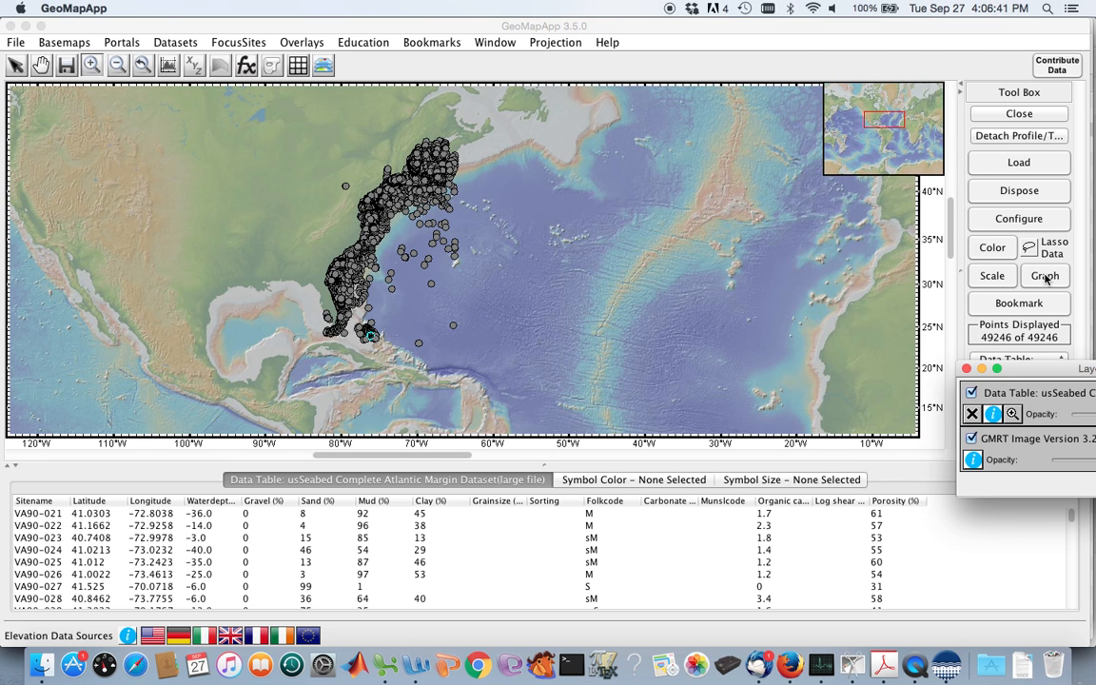
left_click(1045, 277)
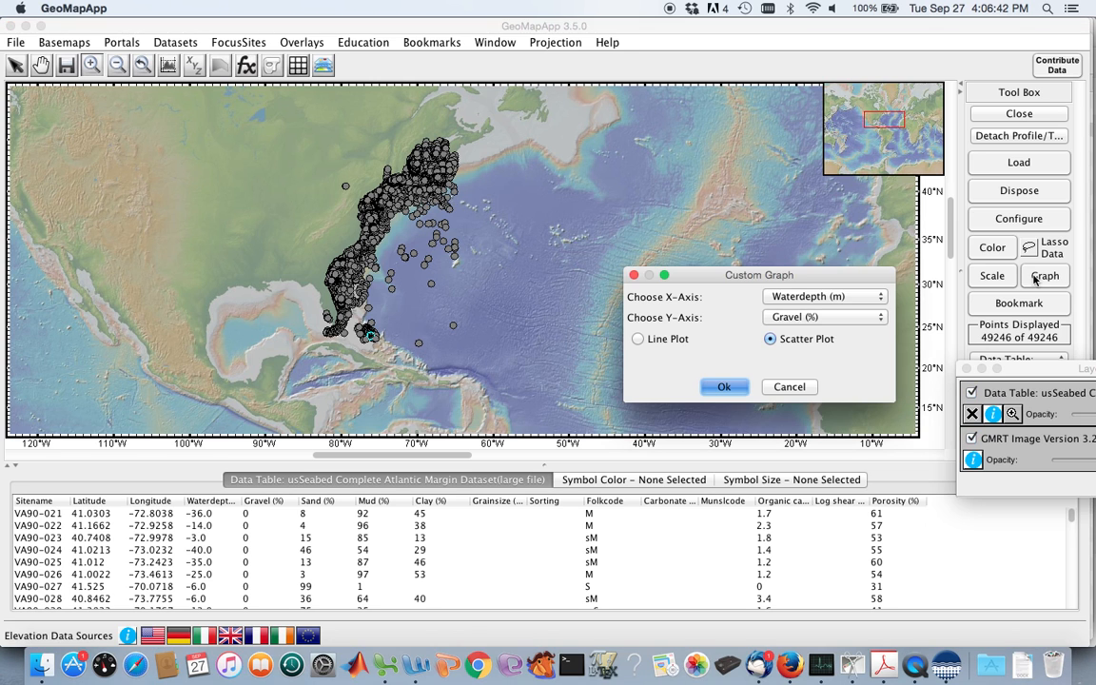
left_click(826, 319)
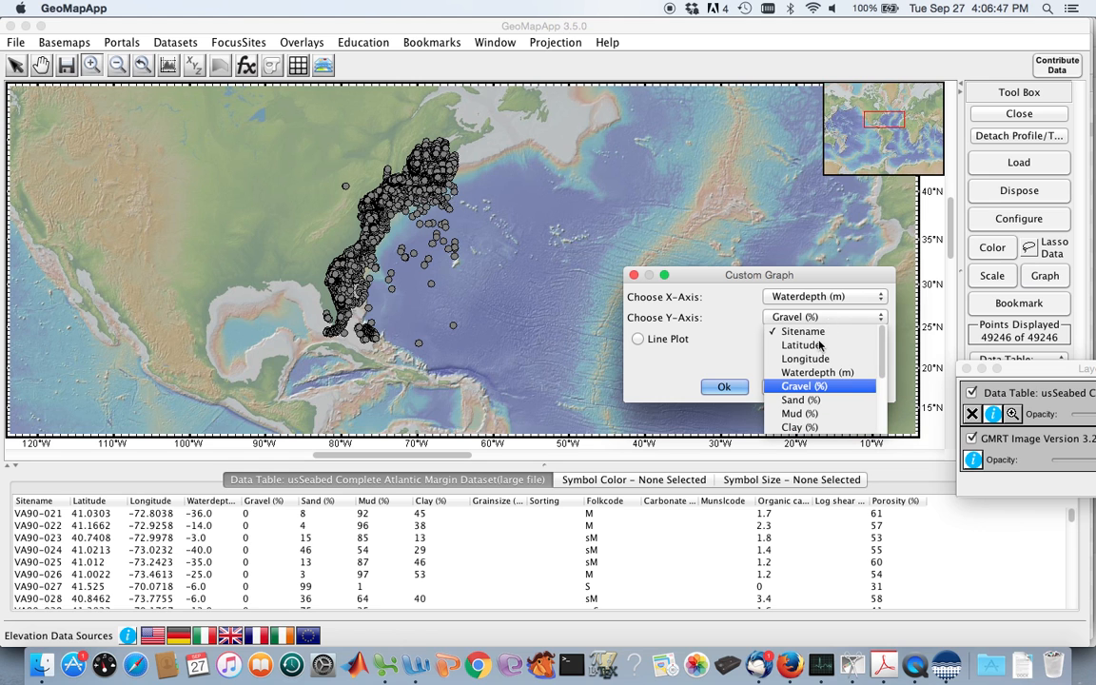
left_click(804, 400)
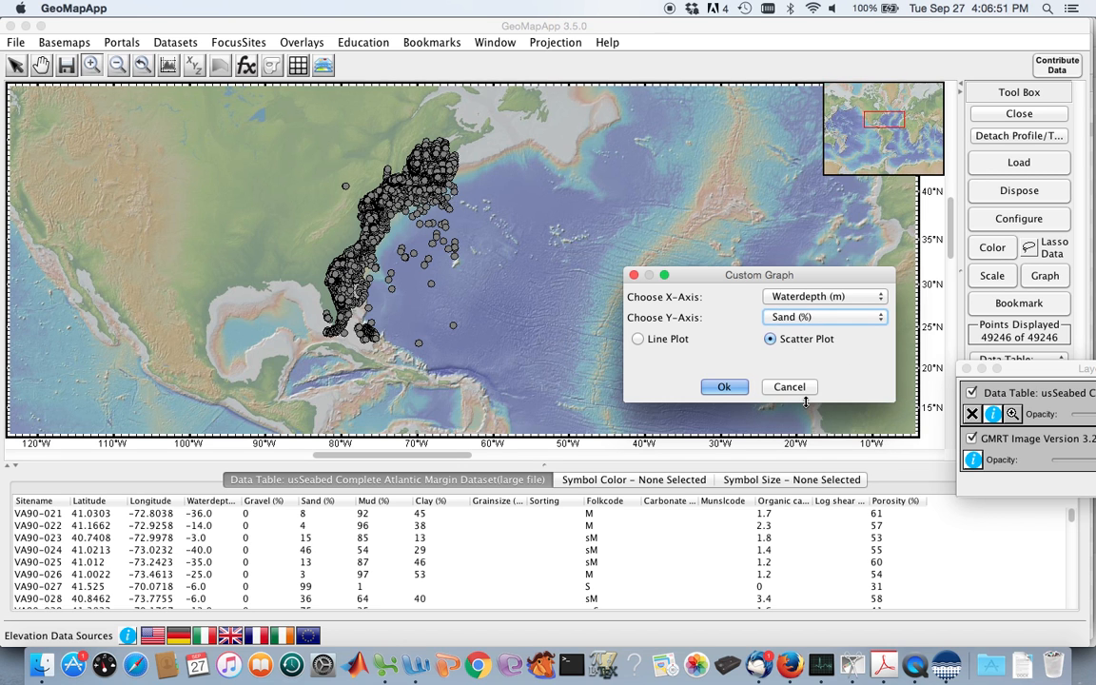
left_click(722, 388)
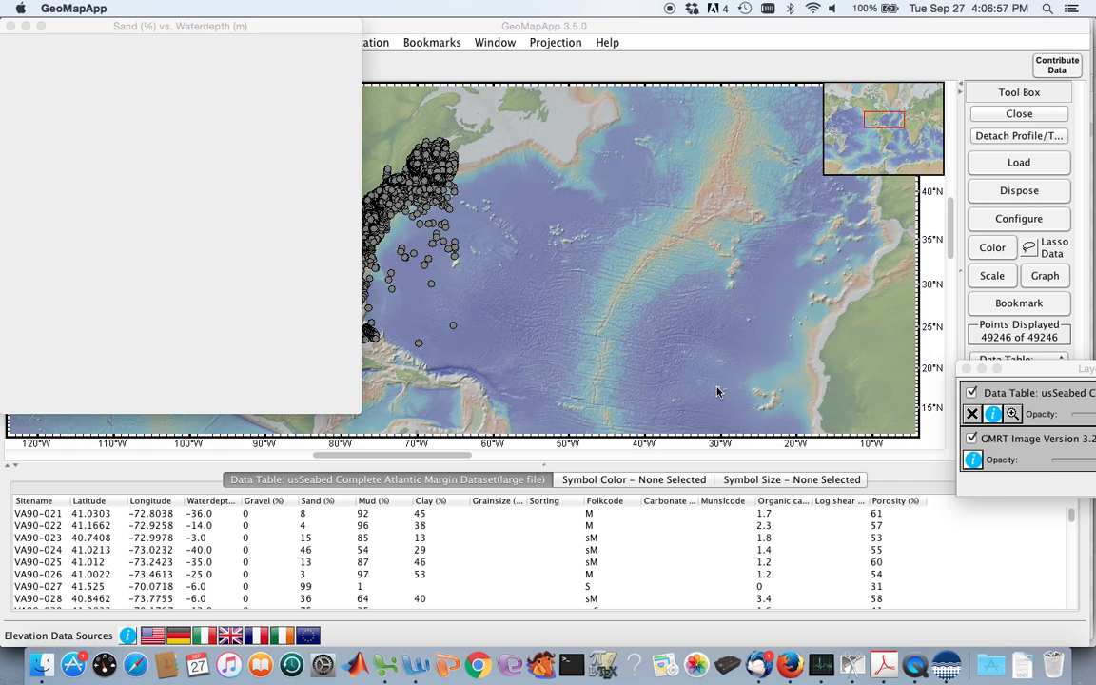
left_click_drag(202, 30, 816, 69)
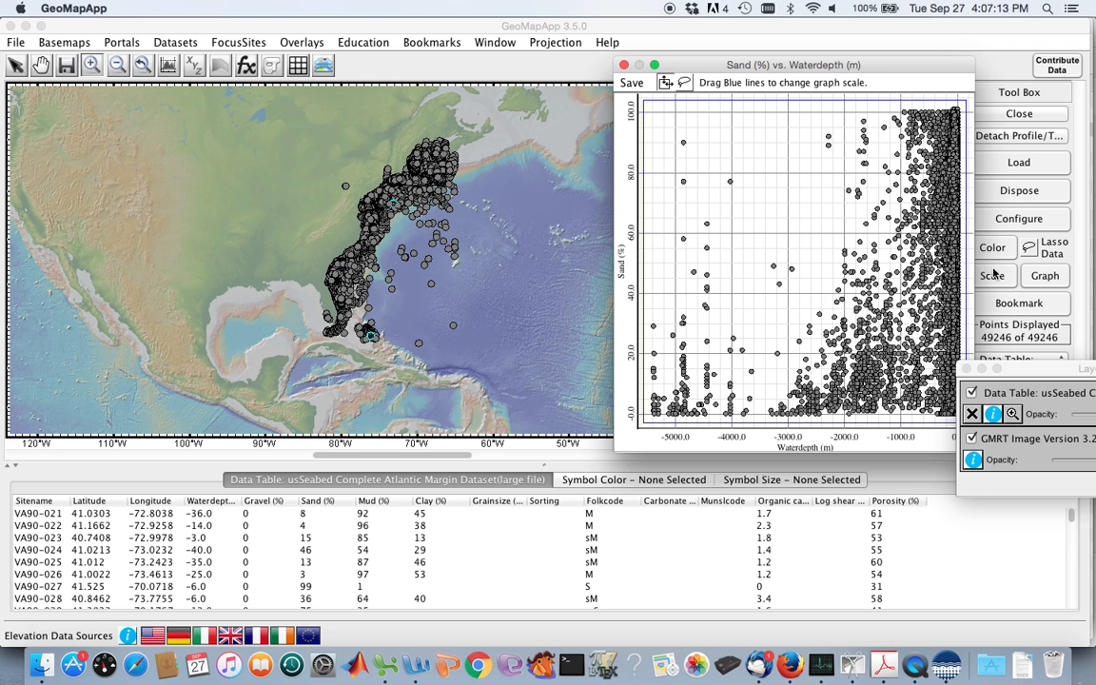
left_click_drag(1024, 375, 1061, 374)
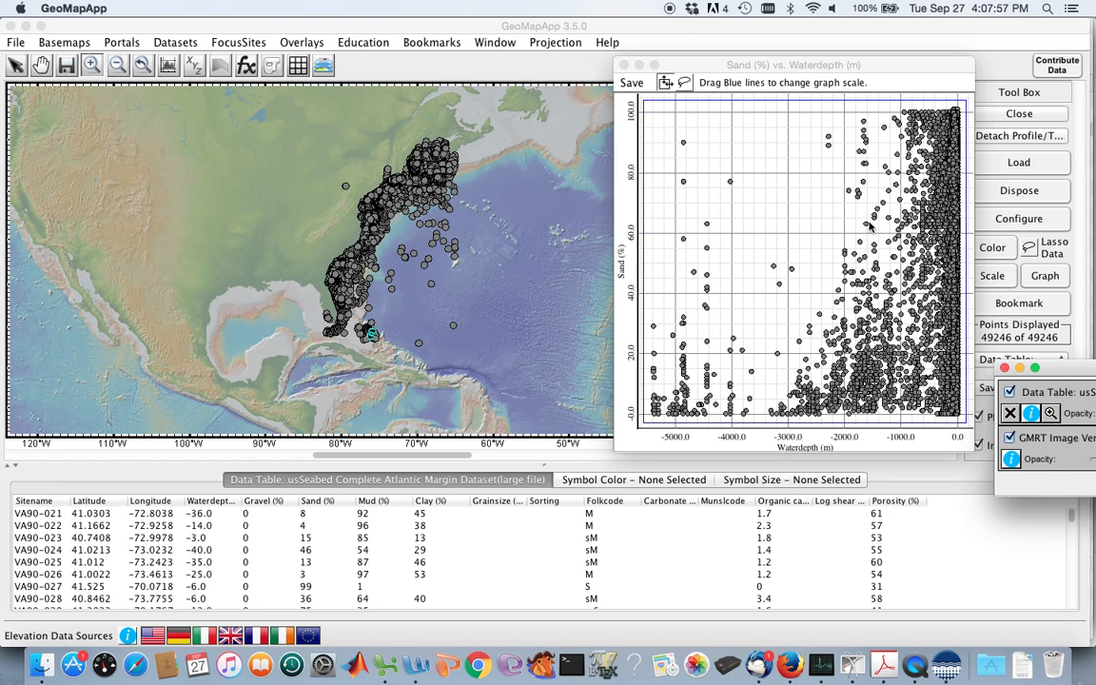
Replace the sand graph with a scatter plot of Mud (%) against Waterdepth (m), placed clear of the sample points.
left_click(624, 64)
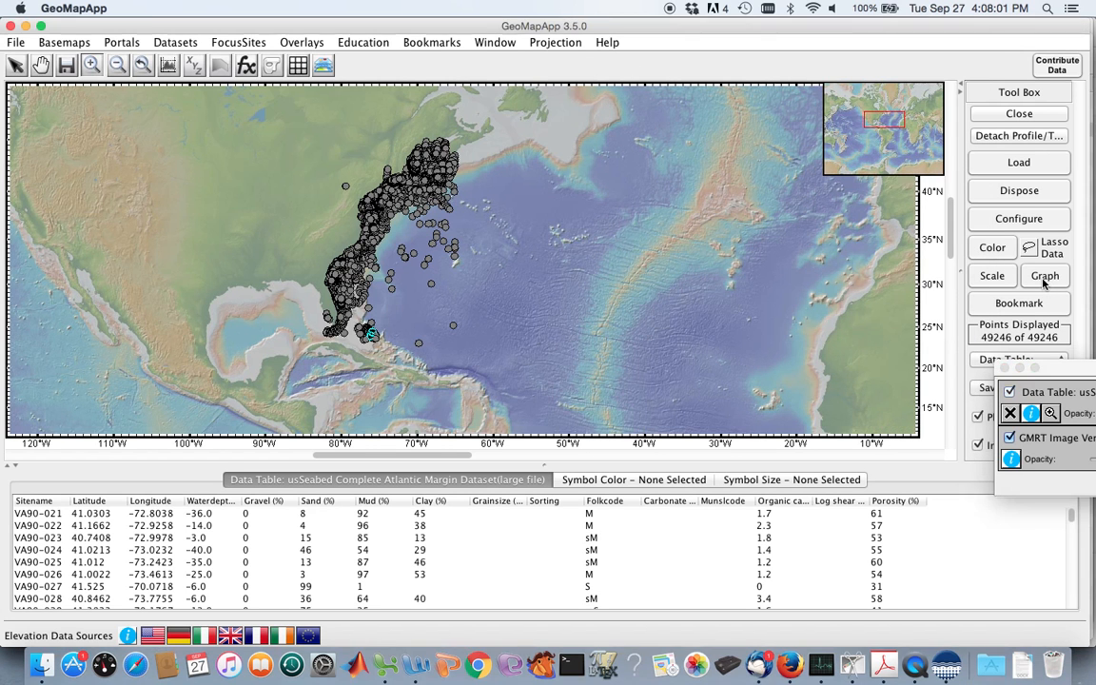
left_click(1043, 278)
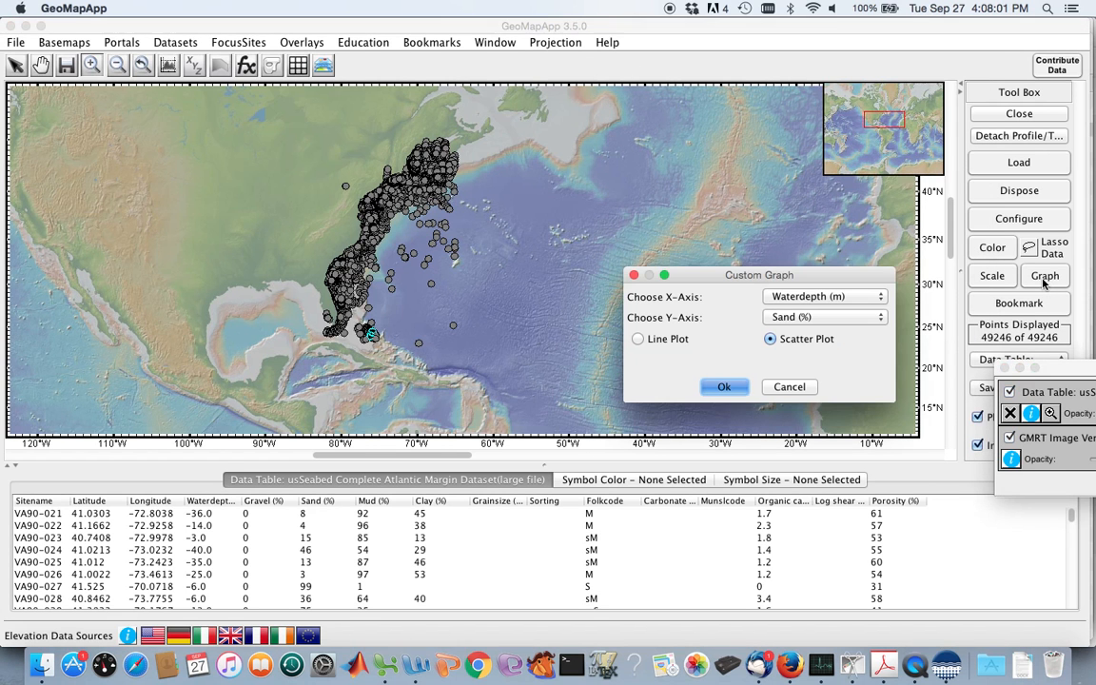
left_click(828, 320)
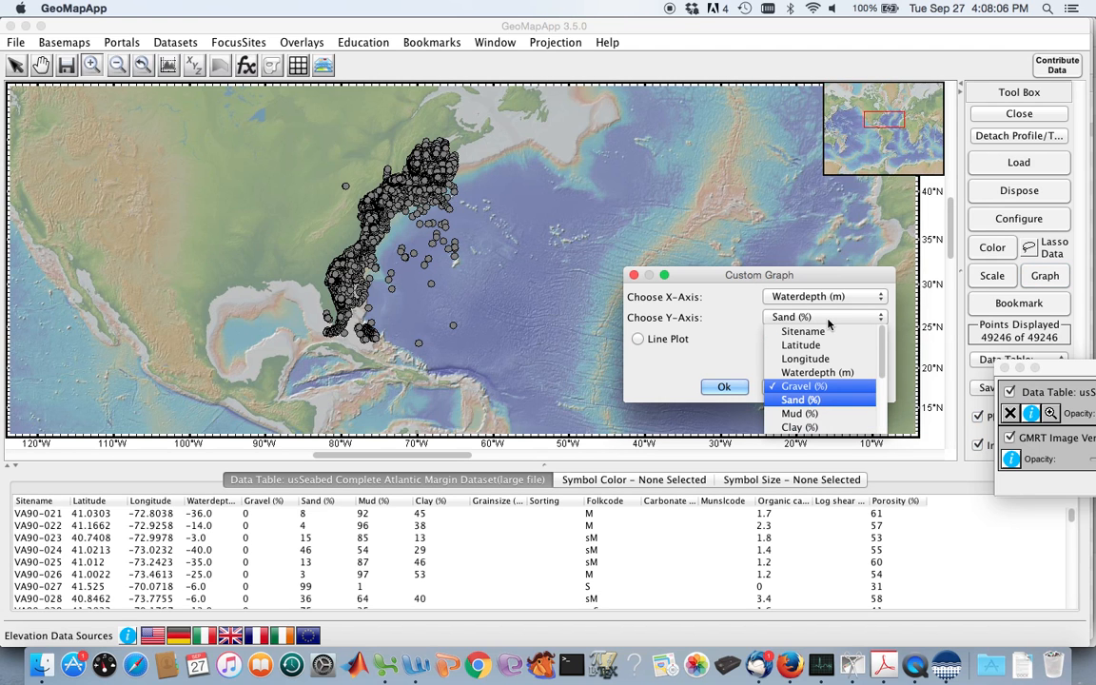
left_click(801, 415)
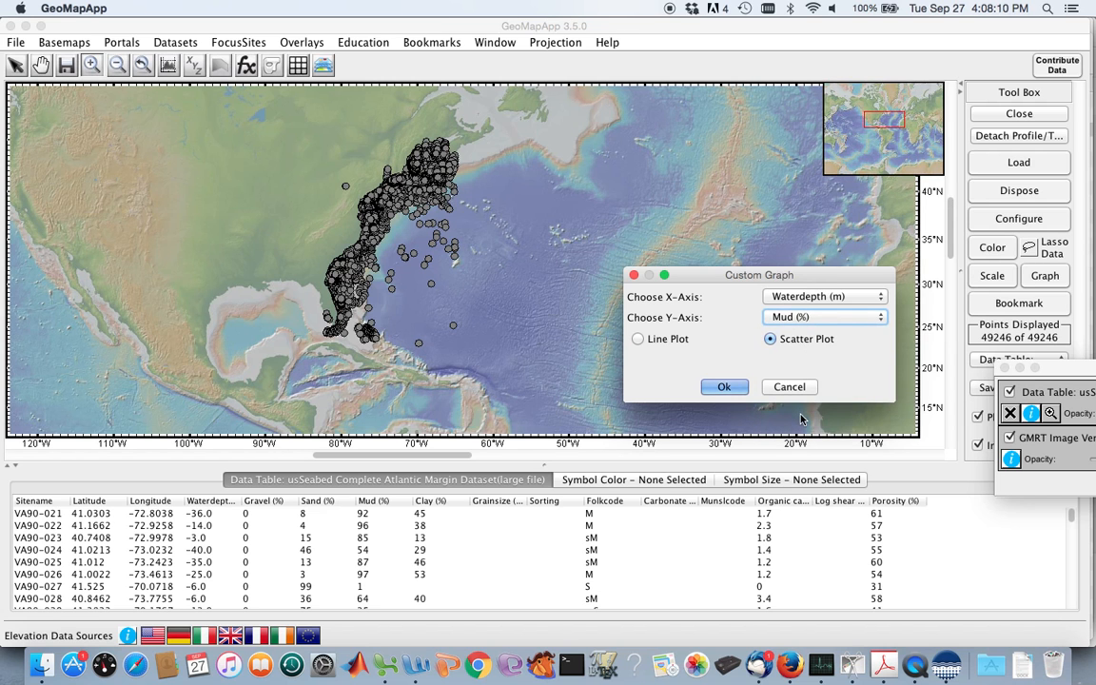
left_click(725, 387)
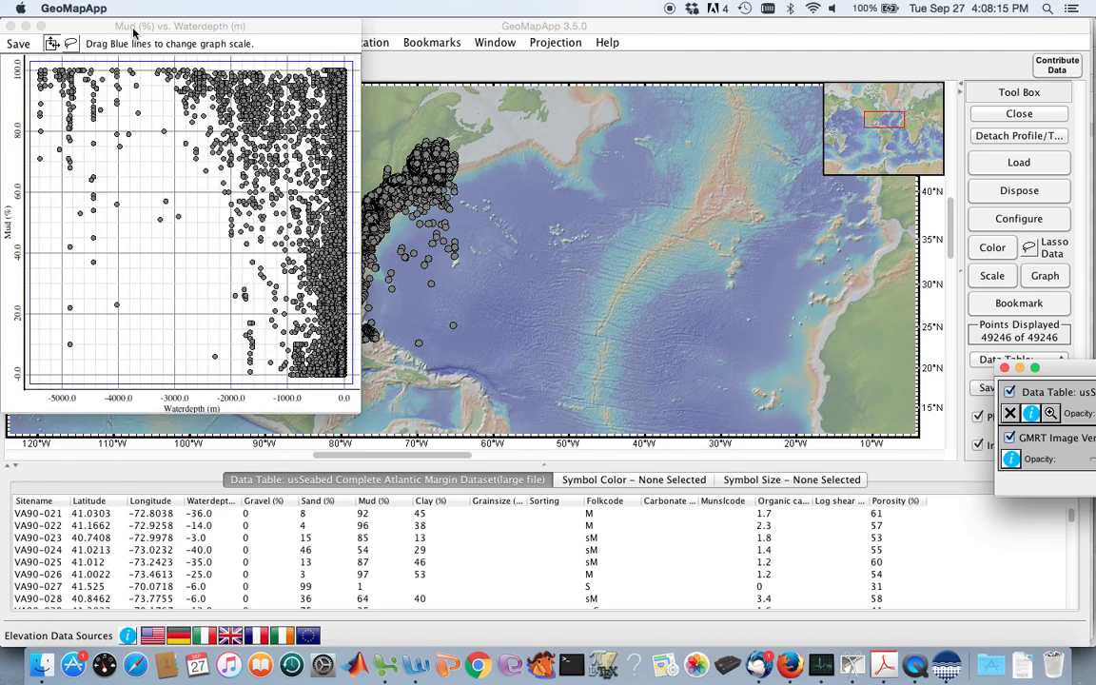
mouse_move(137, 37)
left_mouse_down()
mouse_move(411, 23)
mouse_move(765, 58)
left_mouse_up()
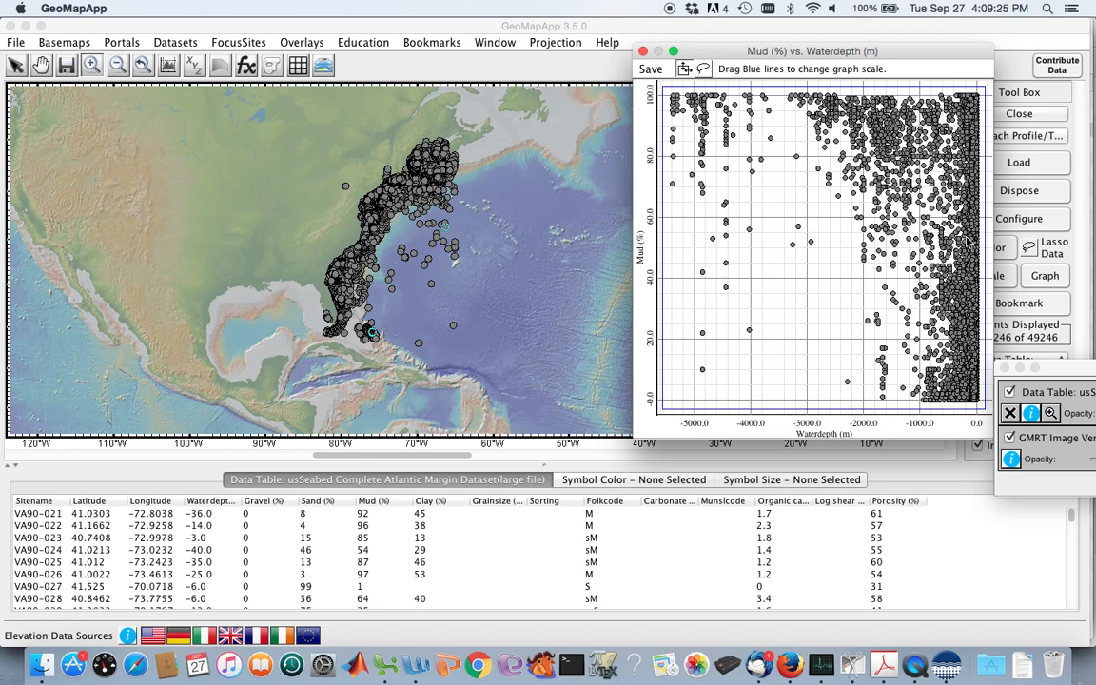
Replace the mud graph with a scatter plot of Clay (%) against Waterdepth (m), placed clear of the sample points.
left_click(644, 53)
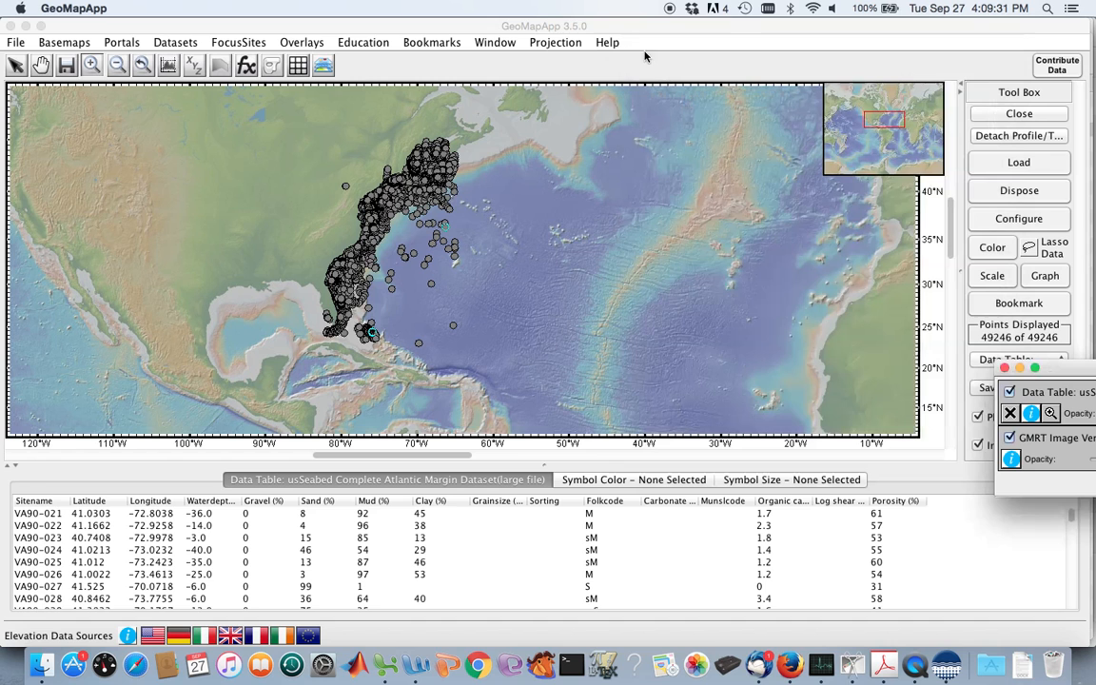
left_click(1041, 278)
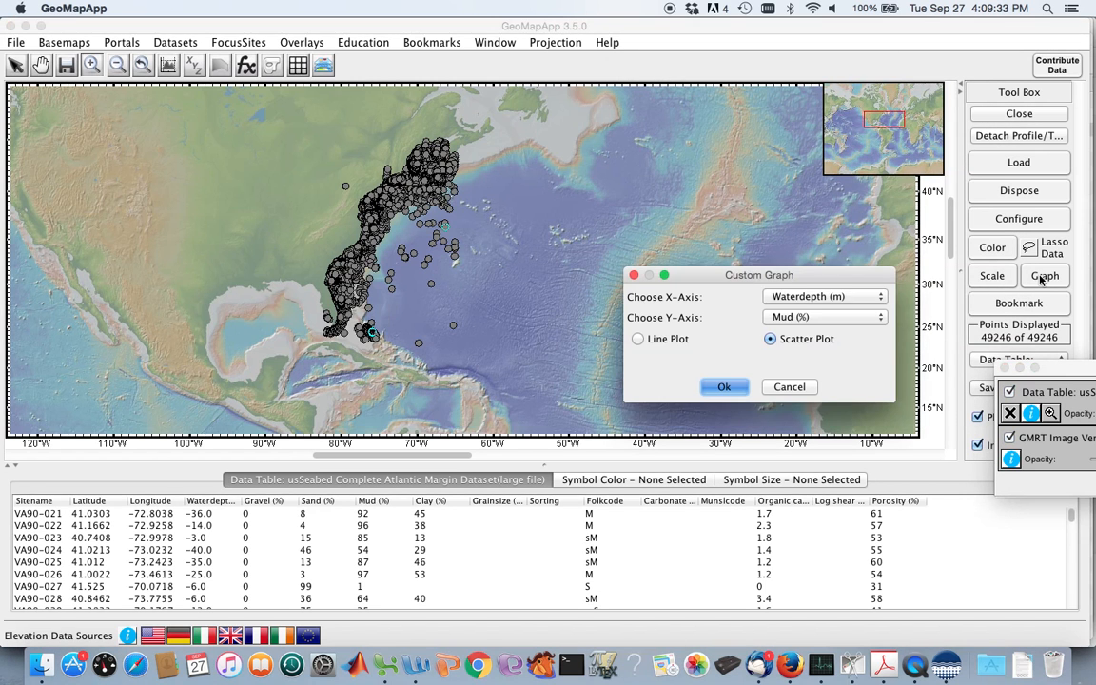
left_click(835, 318)
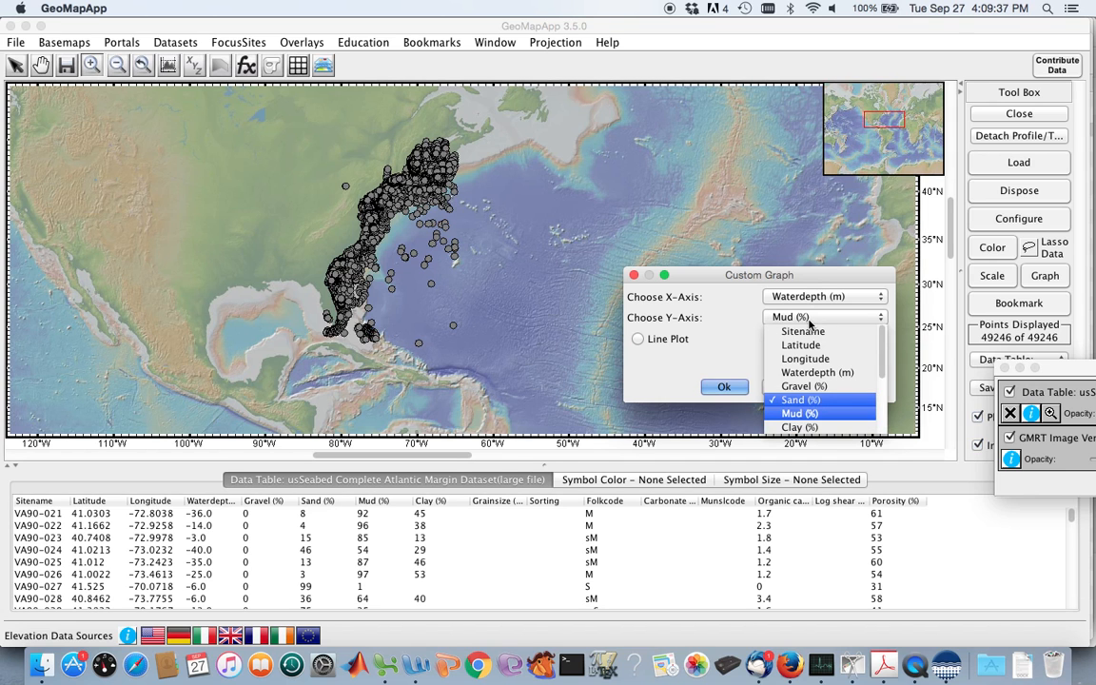
left_click(801, 428)
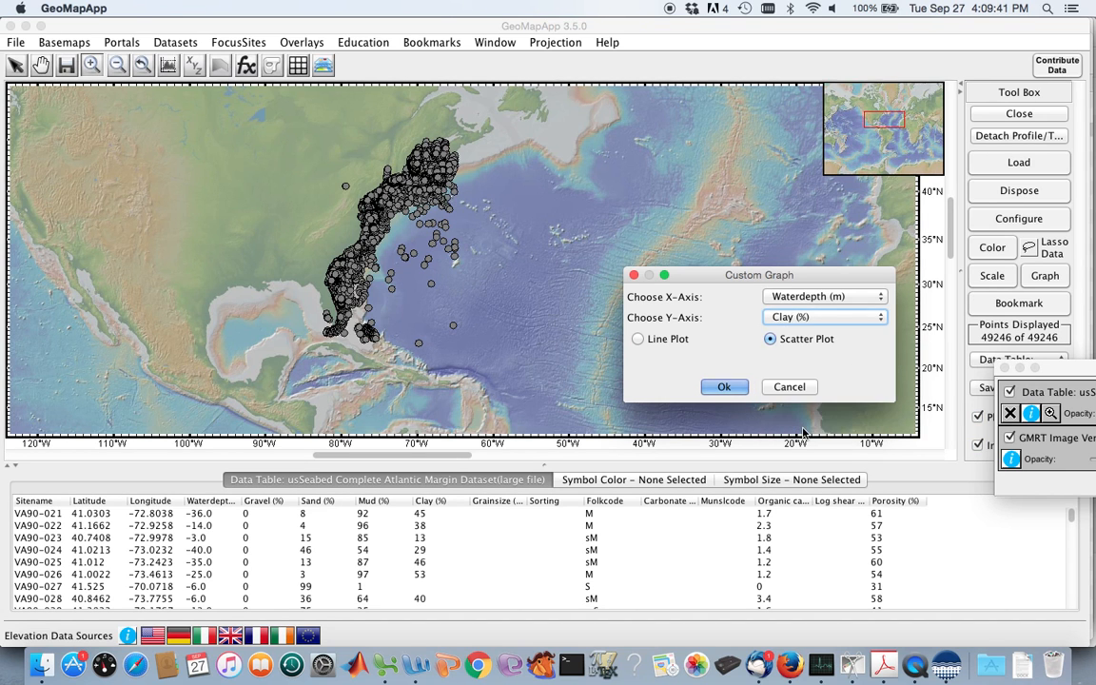
left_click(725, 388)
left_click_drag(215, 29, 722, 136)
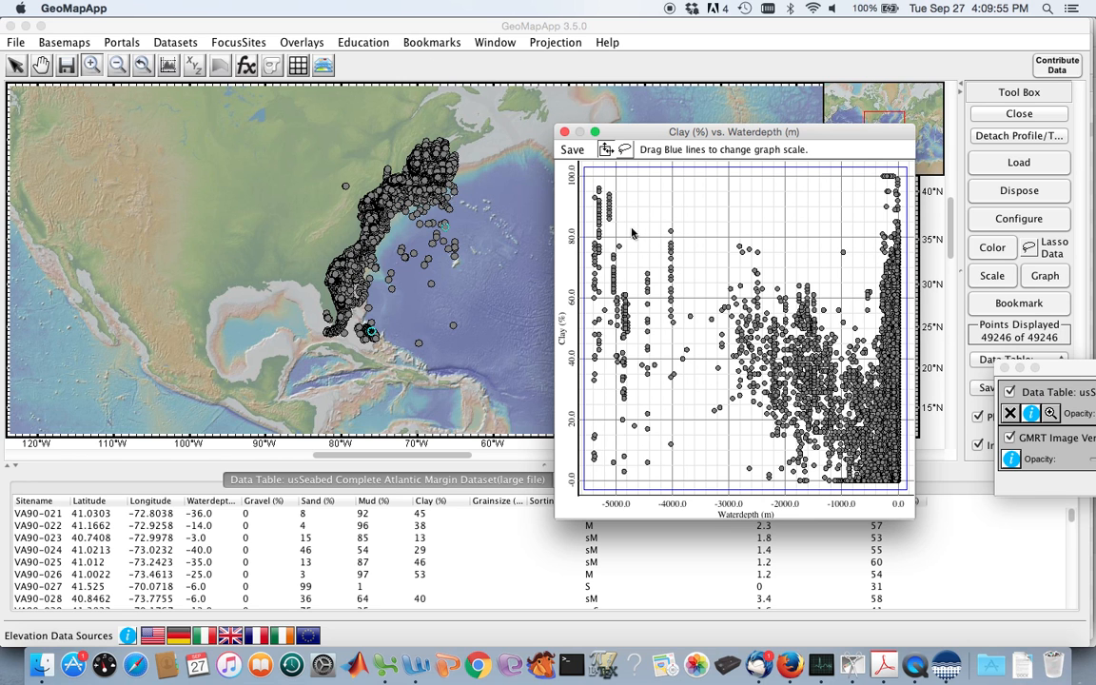
Replace the clay graph with a scatter plot of Organic carbon (%) against Waterdepth (m), placed clear of the sample points.
left_click_drag(573, 129, 647, 111)
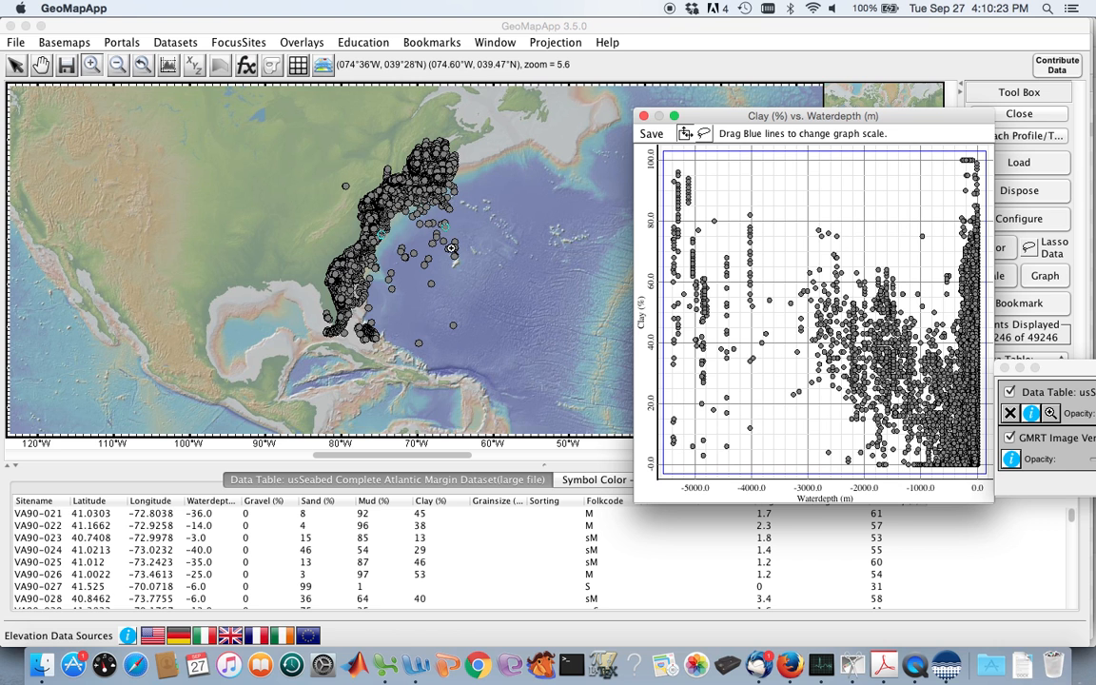
left_click(643, 116)
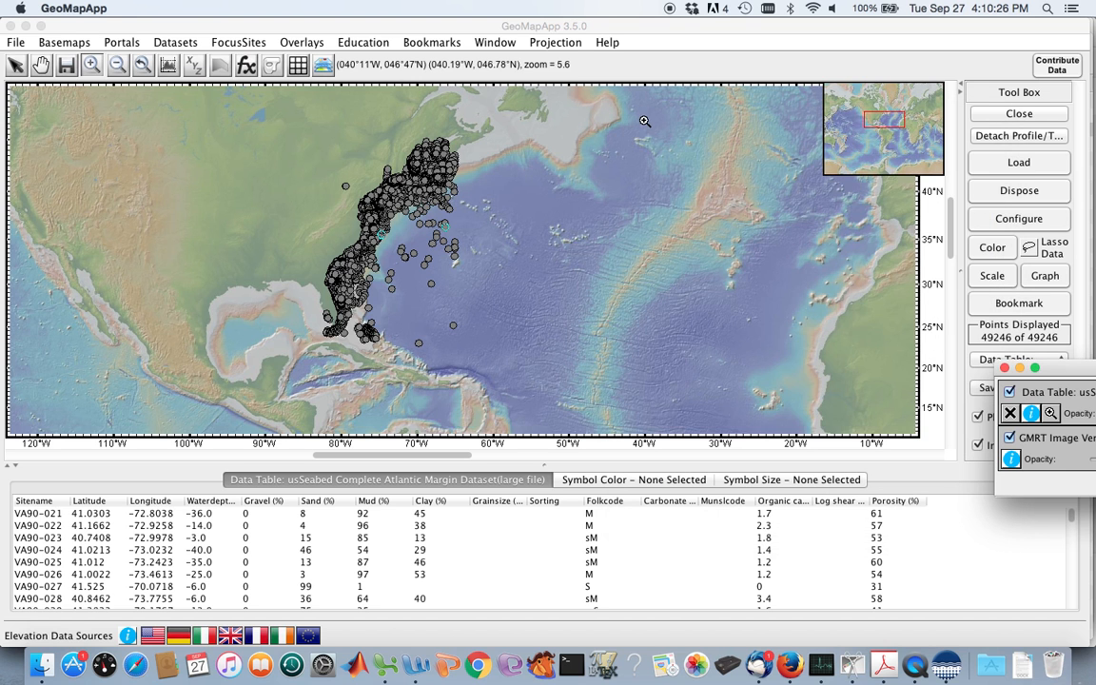
left_click(1044, 277)
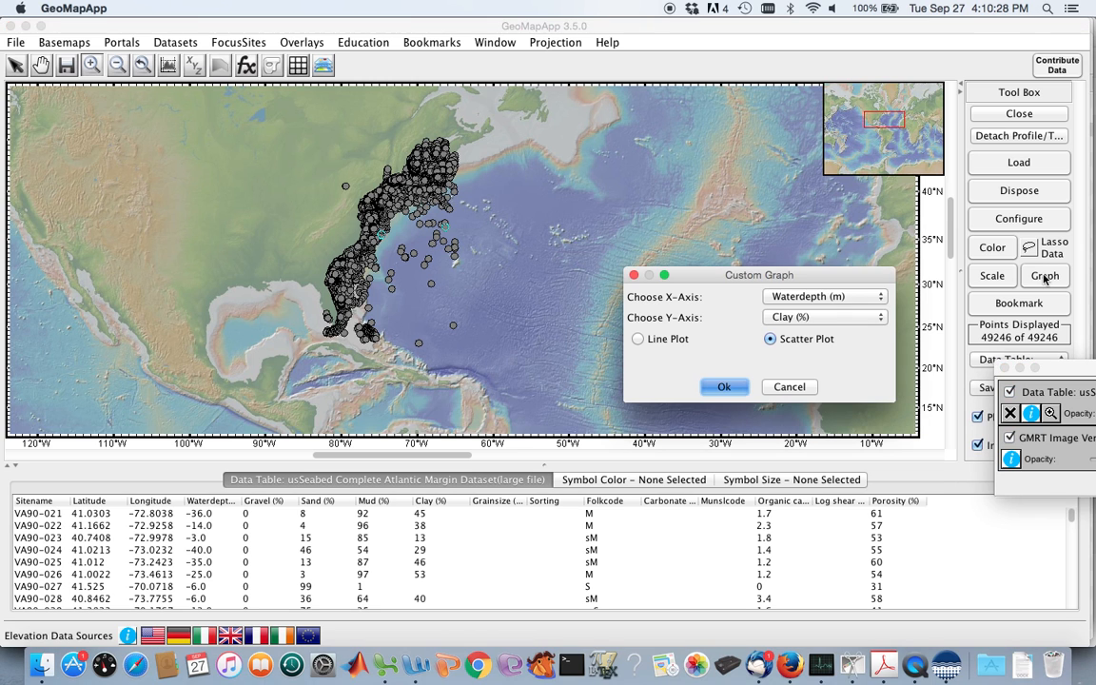
left_click(881, 318)
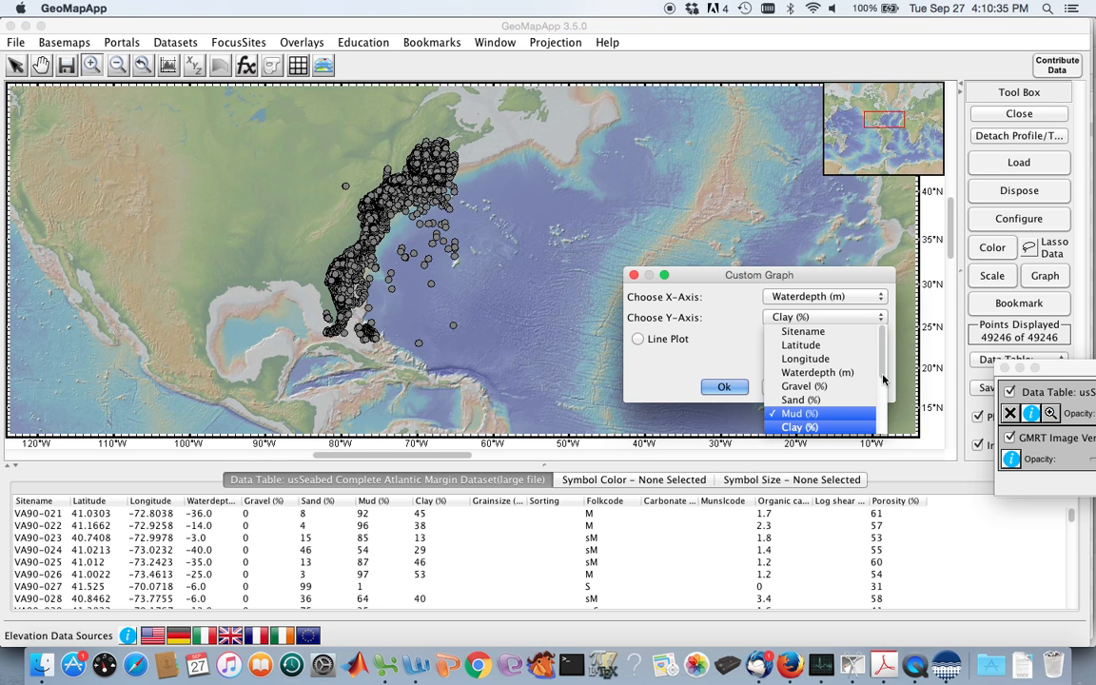
scroll(881, 395, "down", 1)
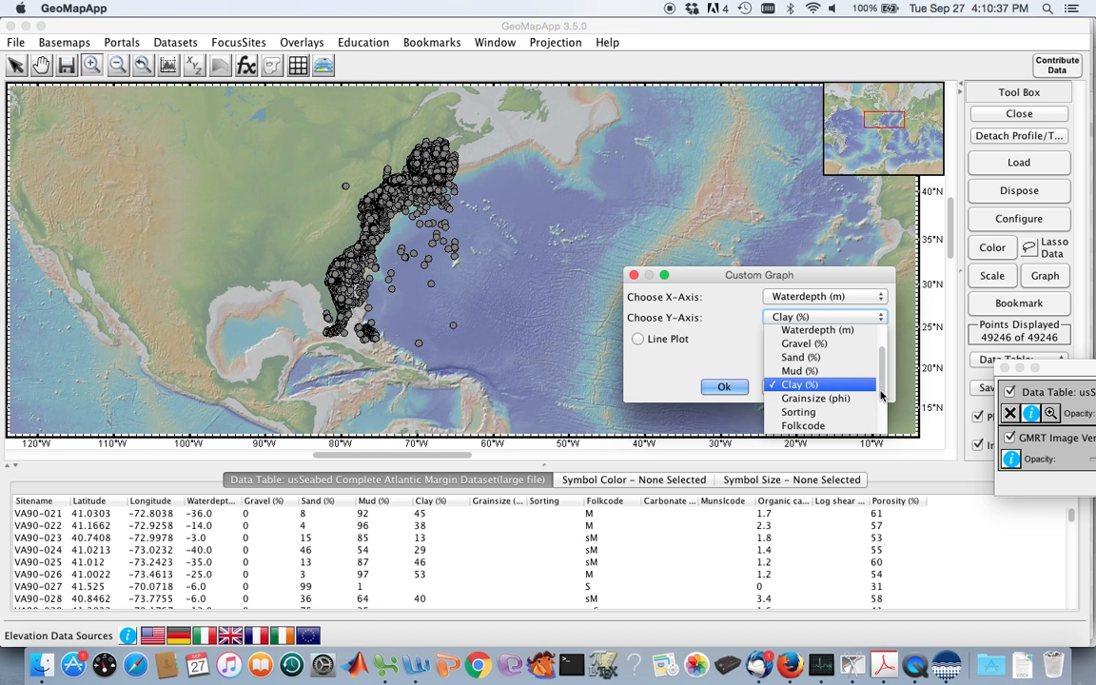
scroll(881, 413, "down", 2)
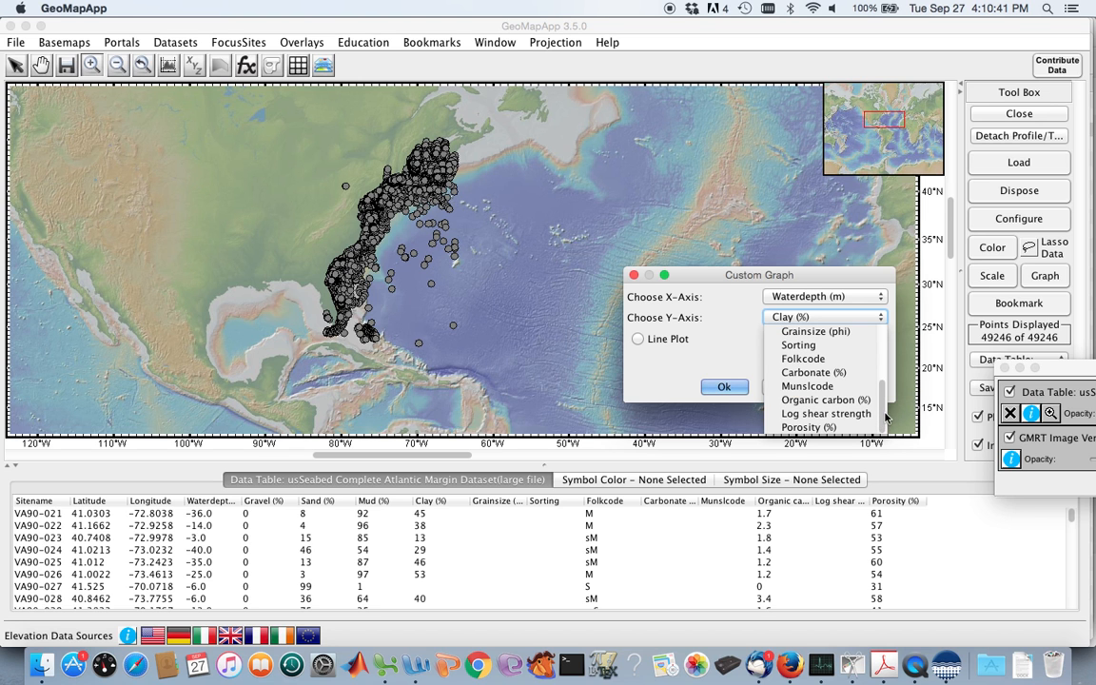
left_click(837, 400)
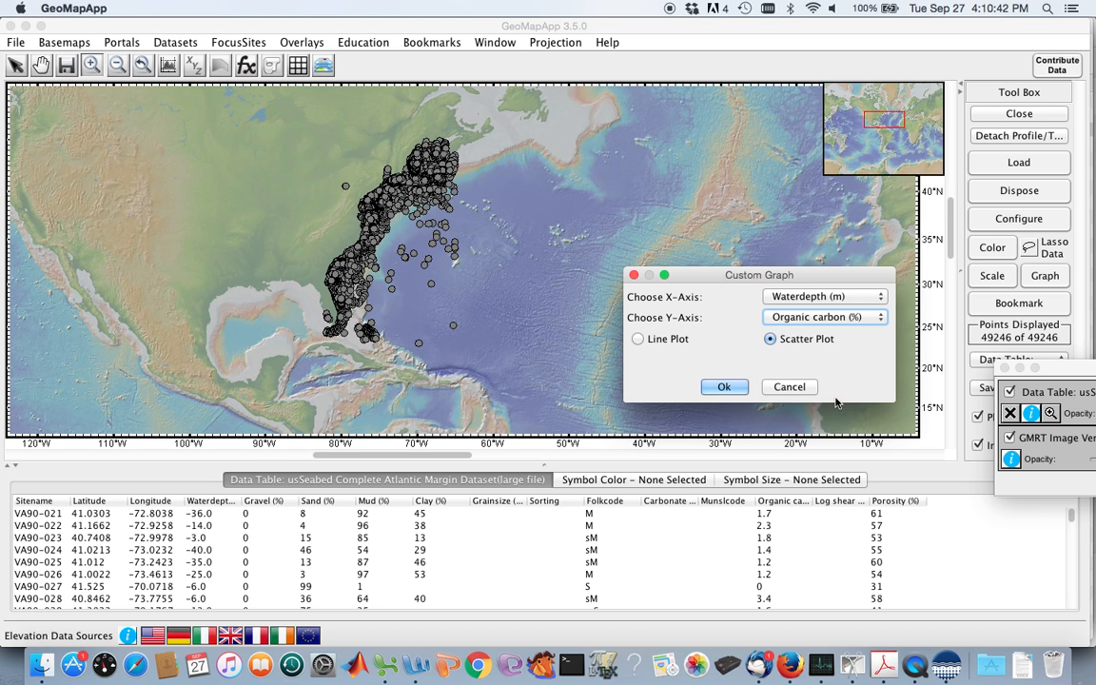
left_click(722, 388)
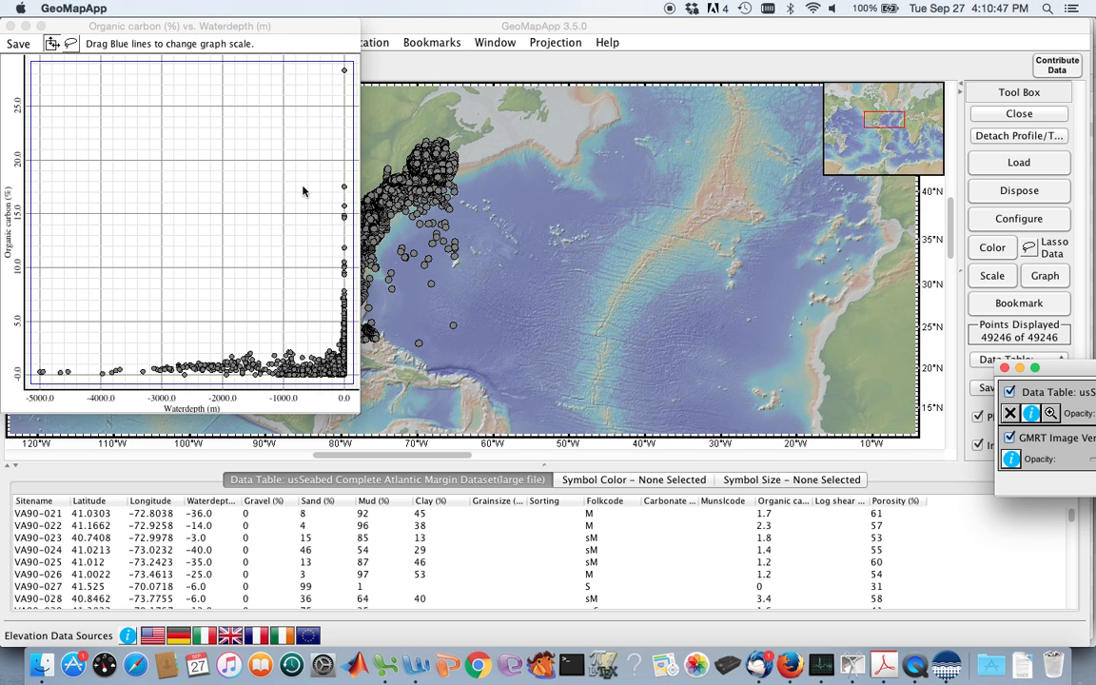
left_click_drag(169, 33, 705, 63)
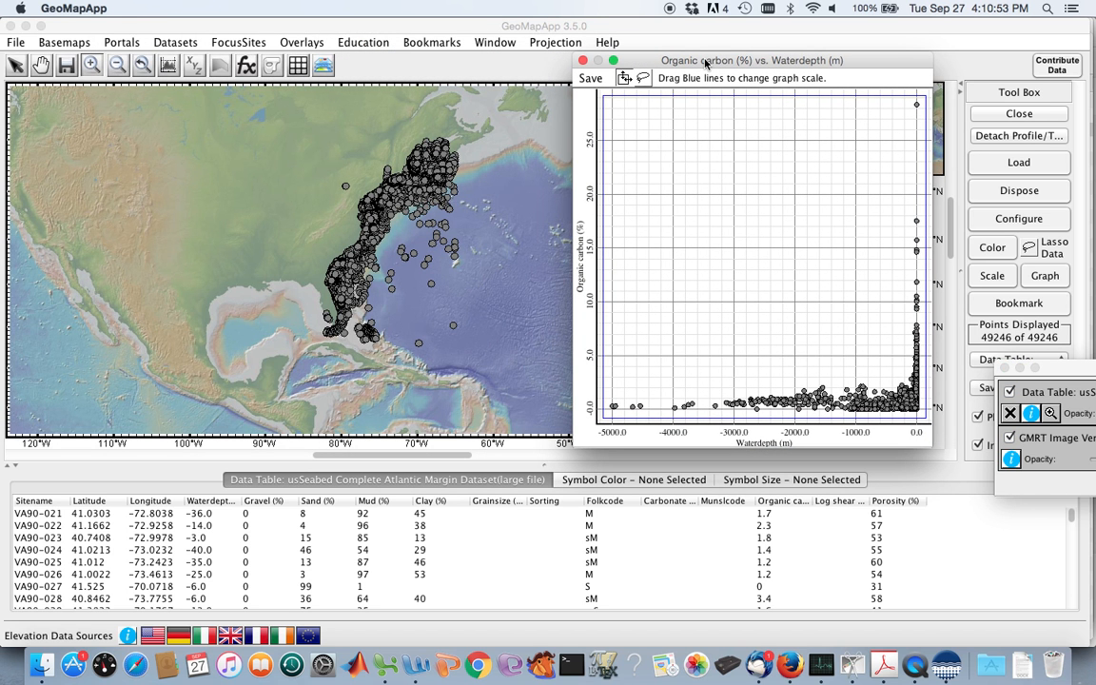
left_click_drag(705, 63, 758, 67)
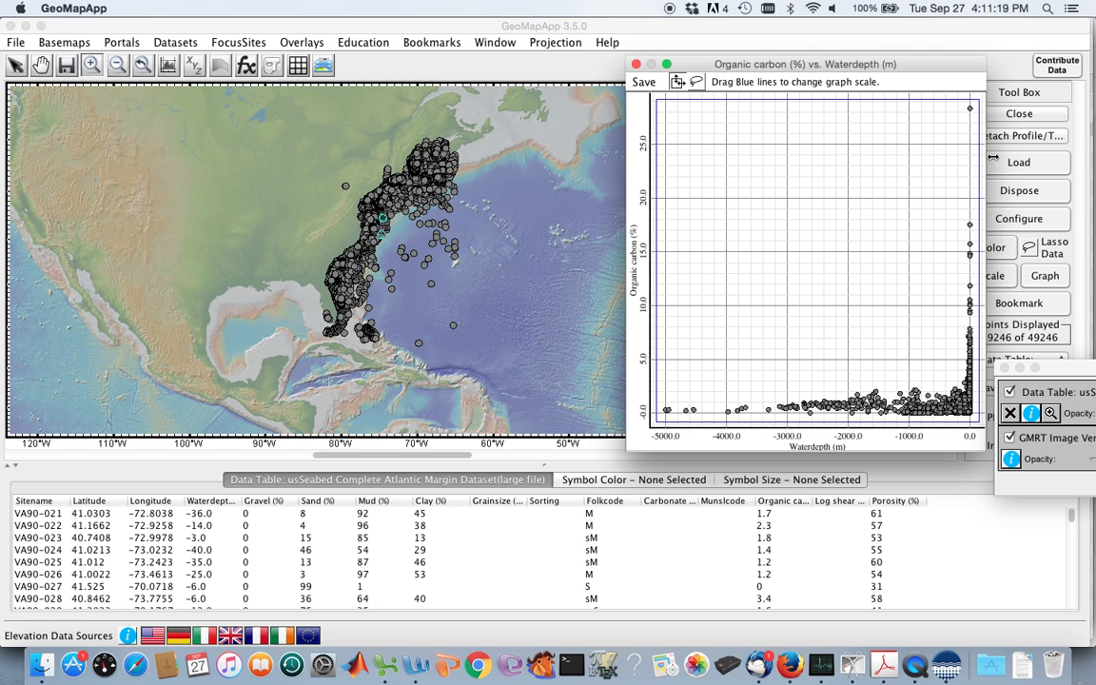
Close the organic carbon graph and remove the usSeabed Complete Atlantic Margin dataset from the map.
left_click(636, 66)
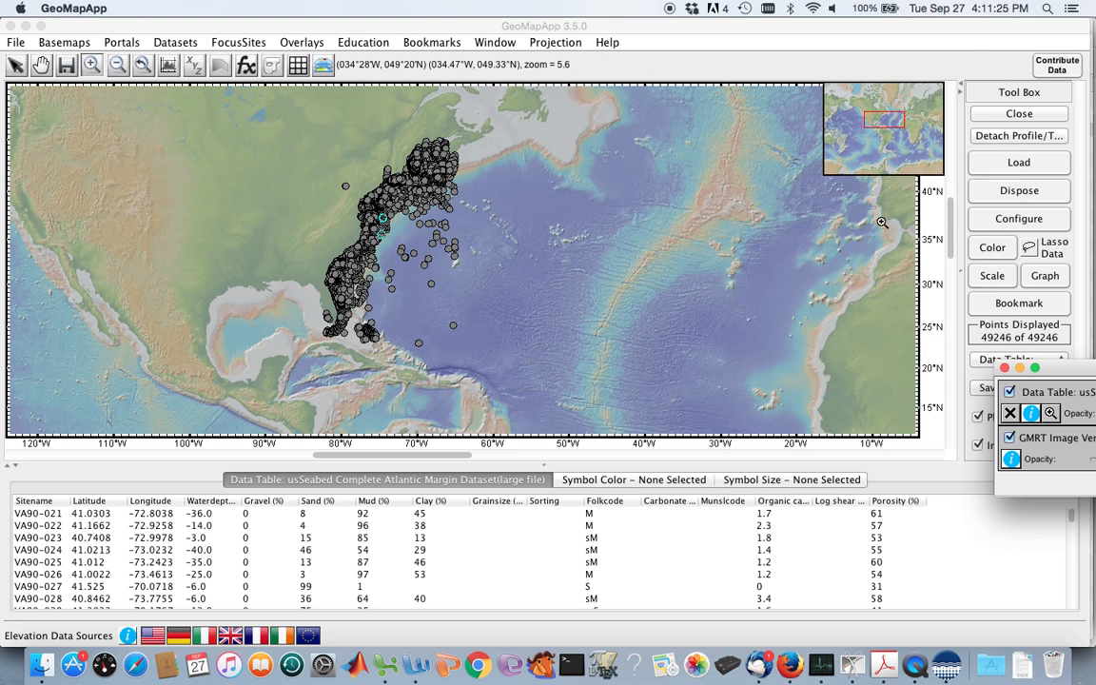
left_click(1044, 275)
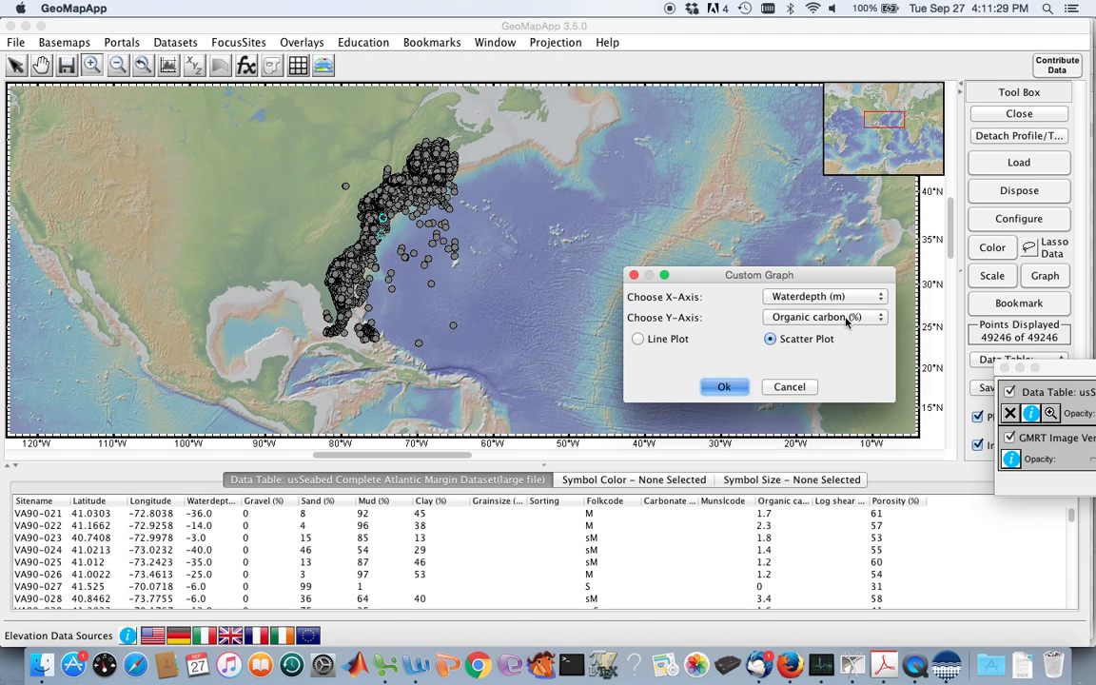
left_click(780, 386)
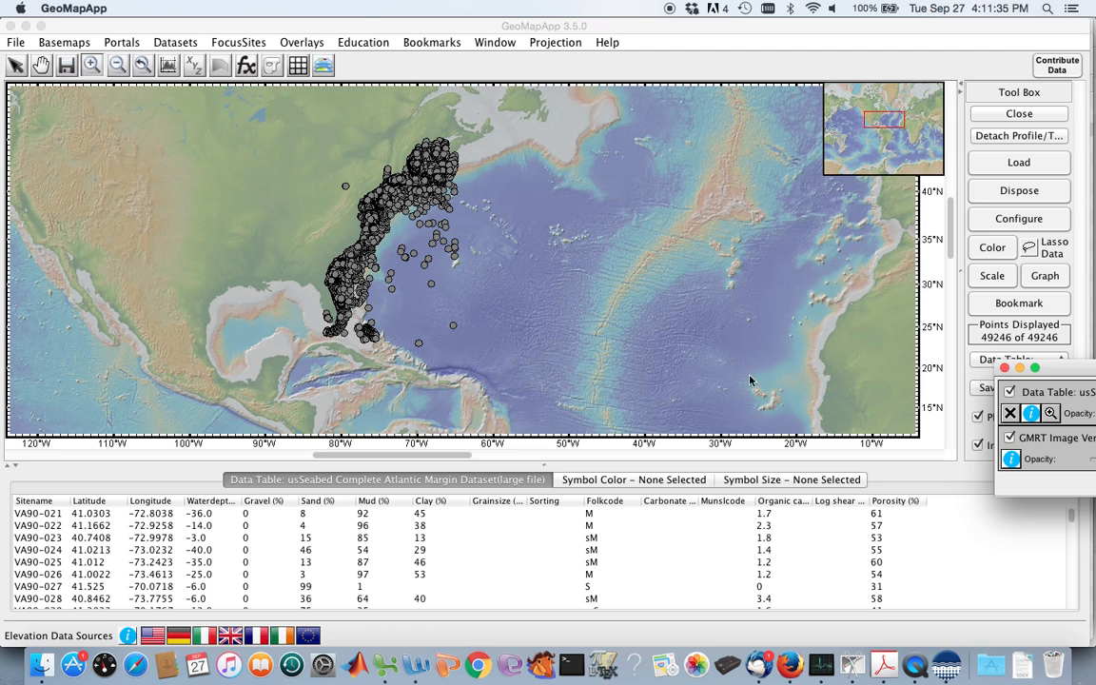
left_click(1010, 414)
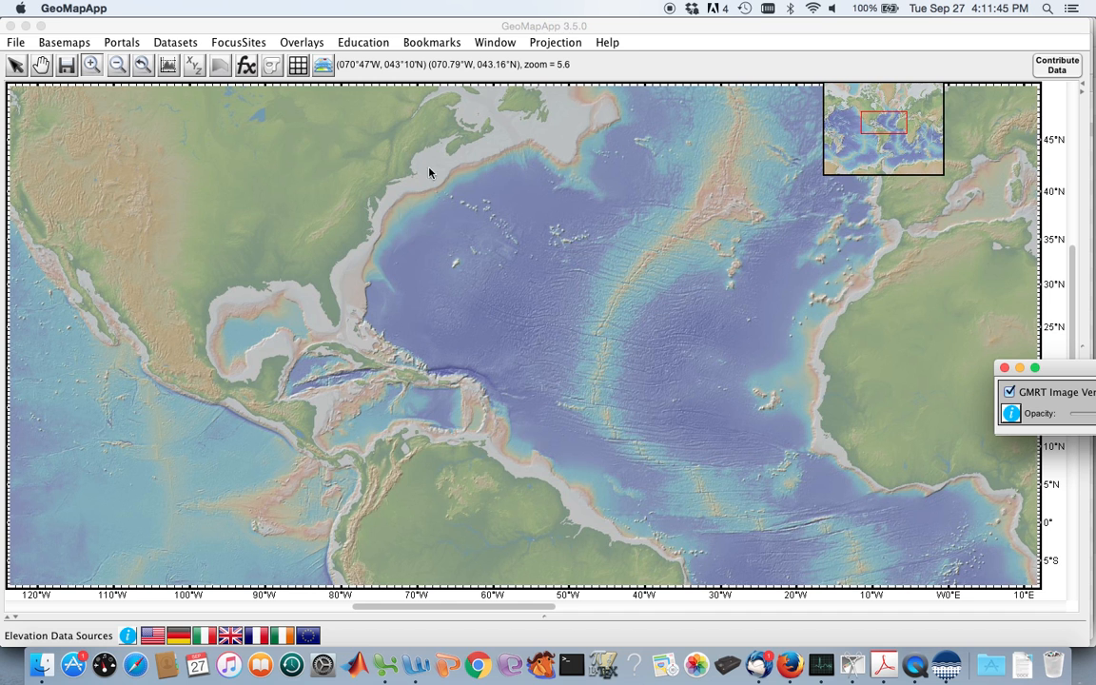
Load the Alvin Dive 779 - Oceanographer Canyon seafloor photographic transect on the New England margin.
left_click_drag(390, 165, 509, 237)
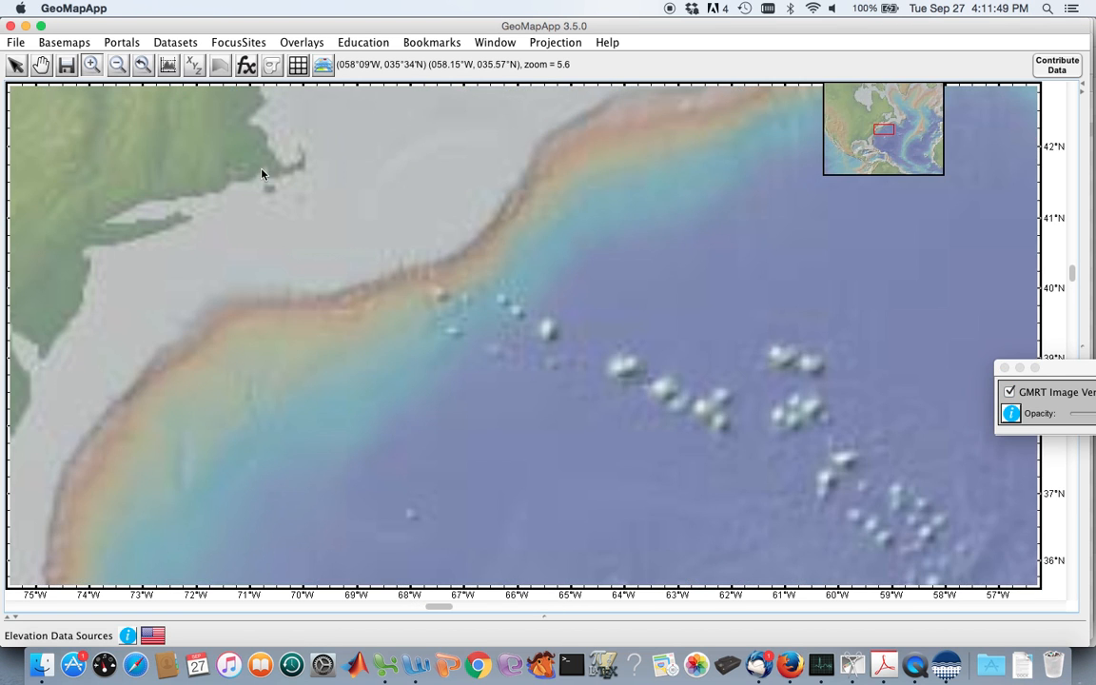
left_click(175, 43)
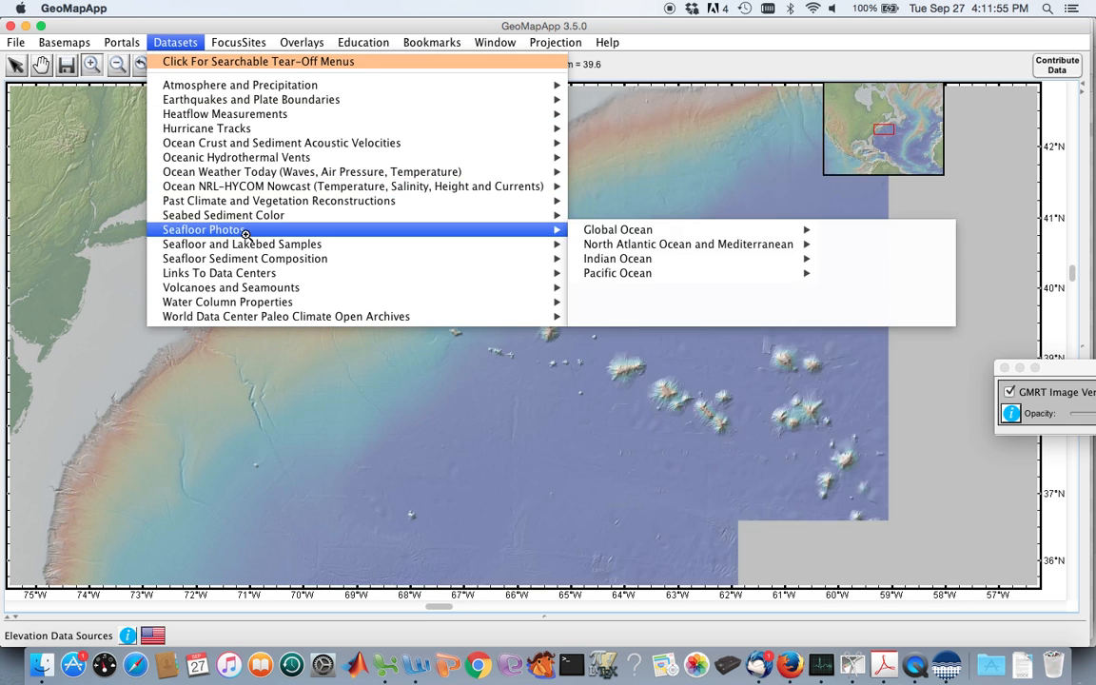
mouse_move(245, 233)
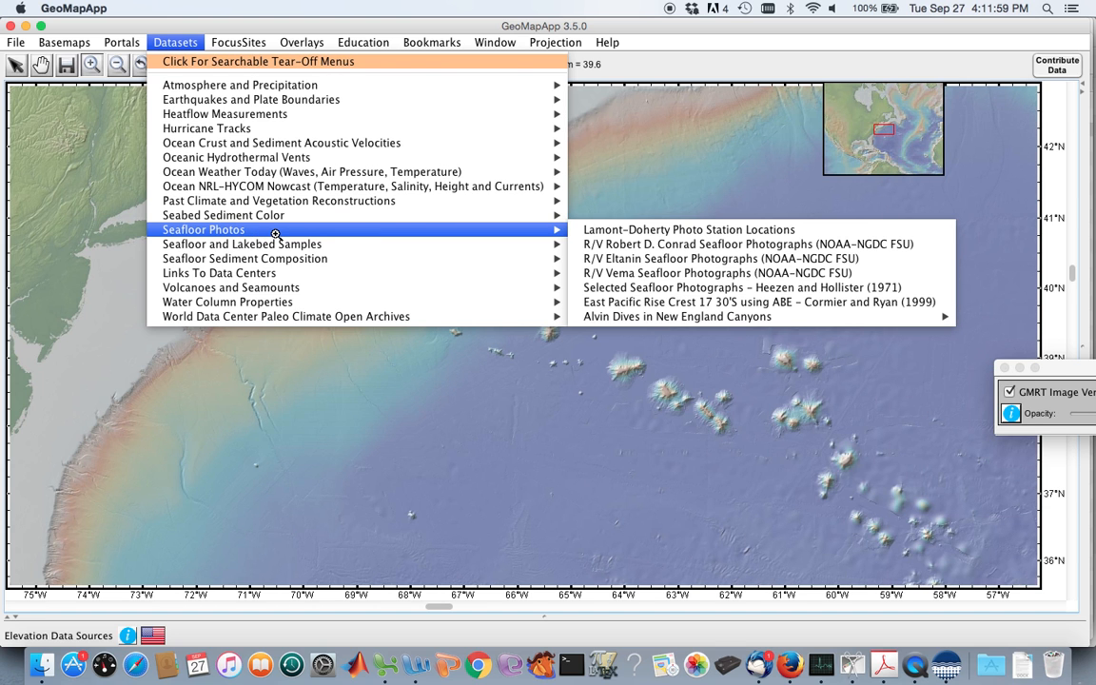
mouse_move(132, 42)
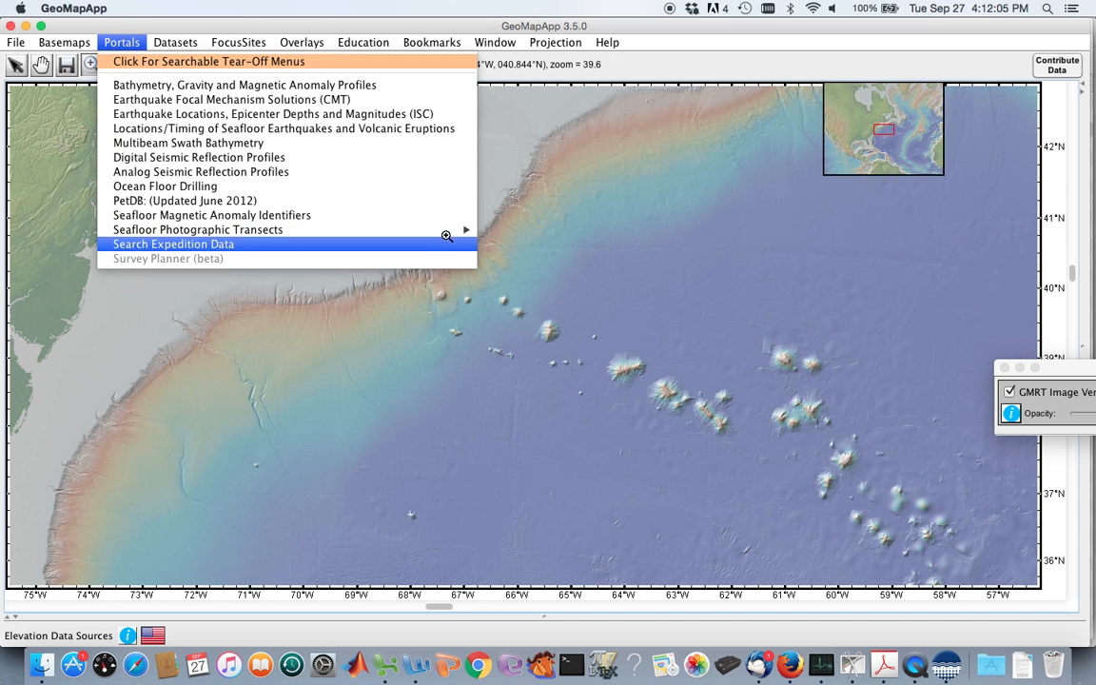
mouse_move(449, 232)
mouse_move(504, 231)
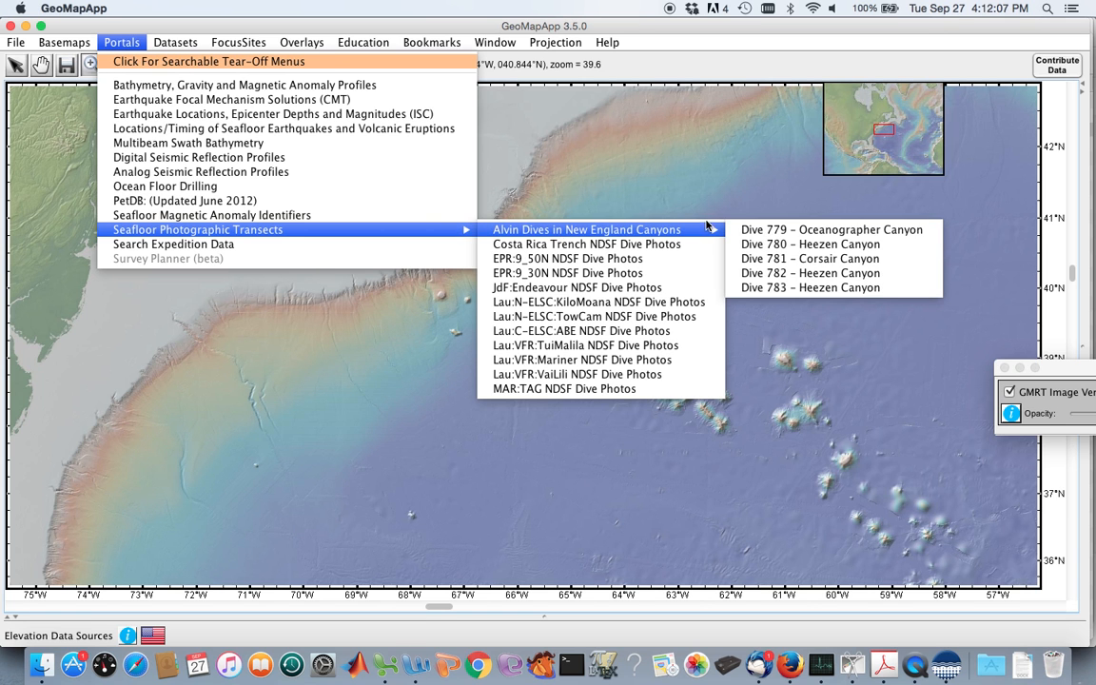
left_click(782, 230)
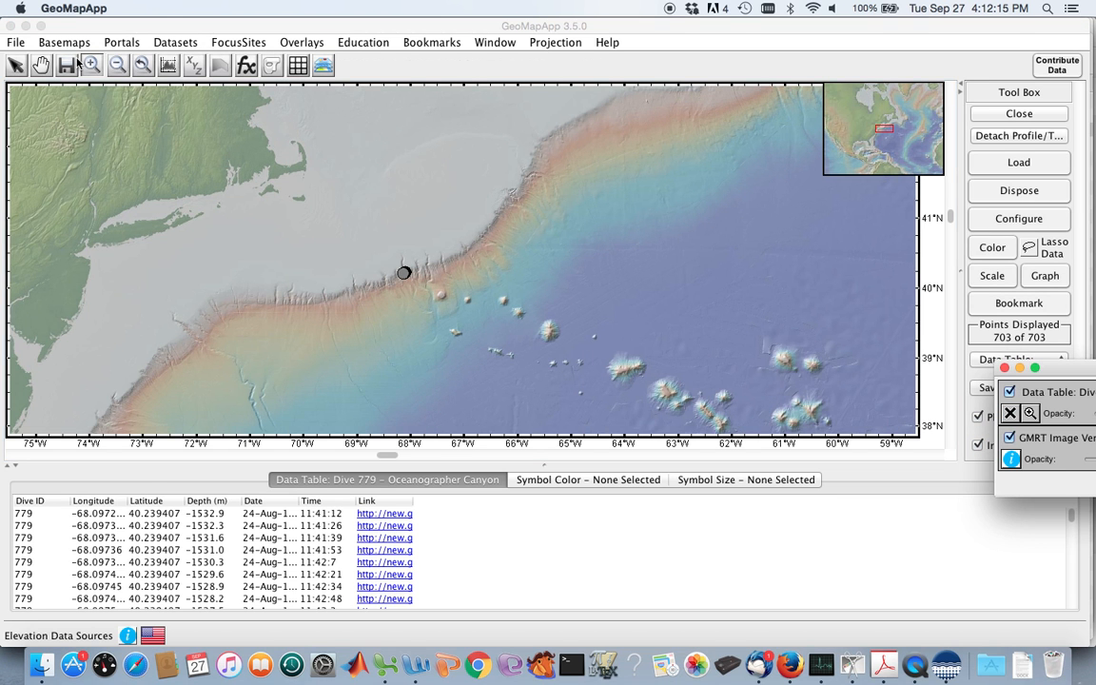
Open the seafloor photo for a sample point at the northeastern end of the Dive 779 track.
left_click_drag(372, 240, 445, 327)
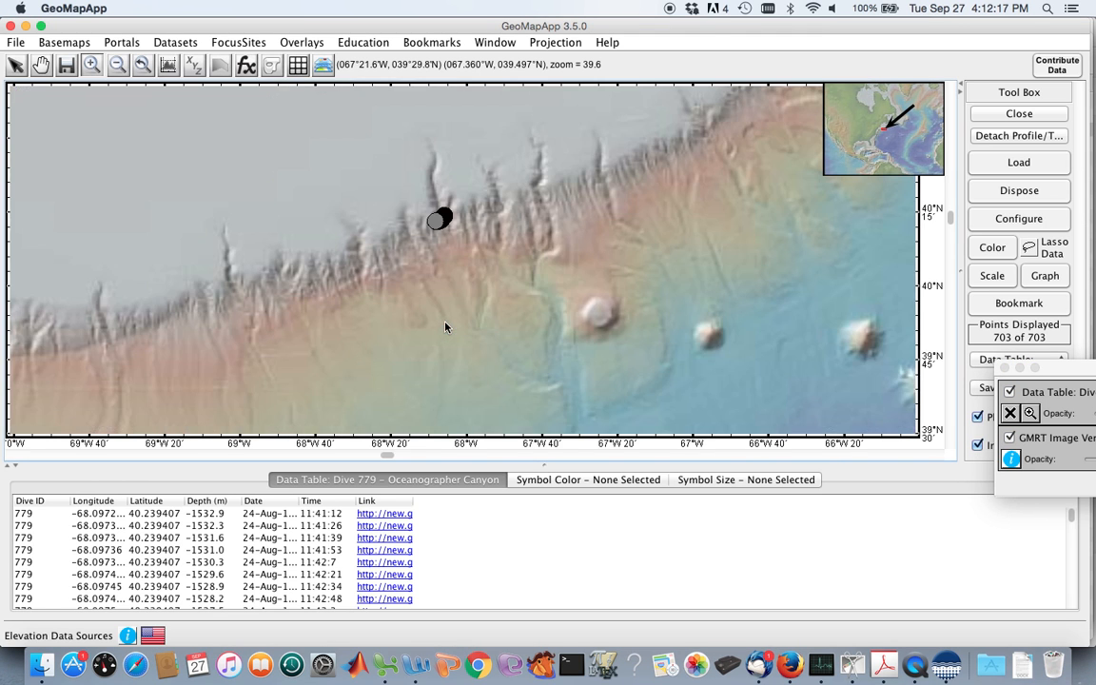
left_click(445, 327)
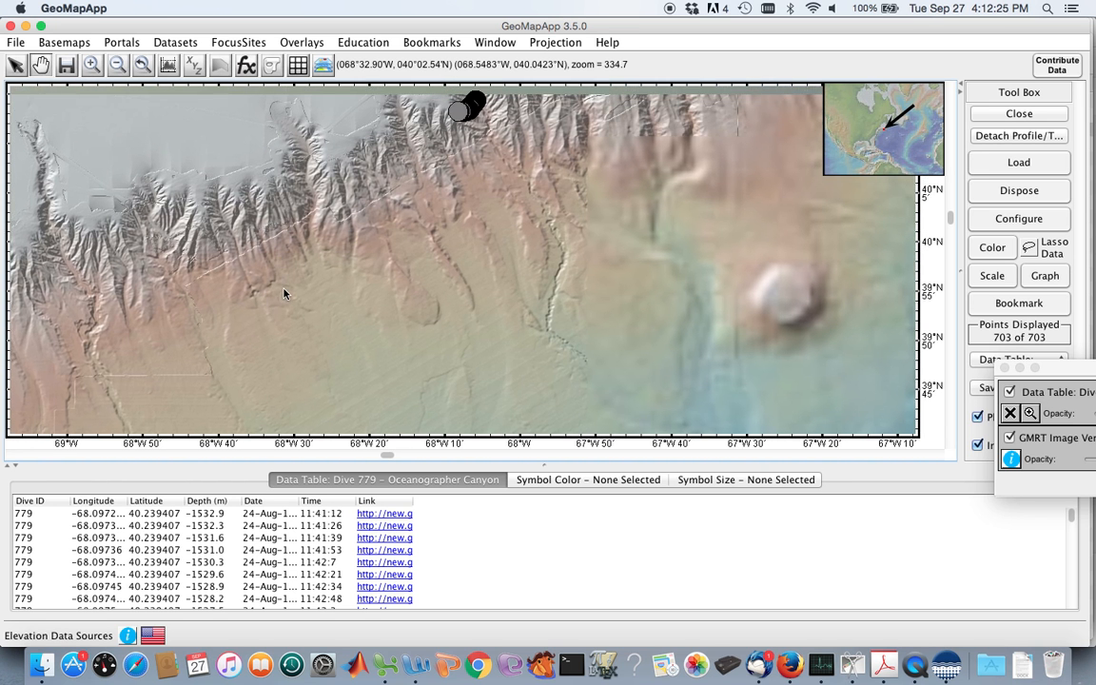
left_click_drag(271, 282, 280, 350)
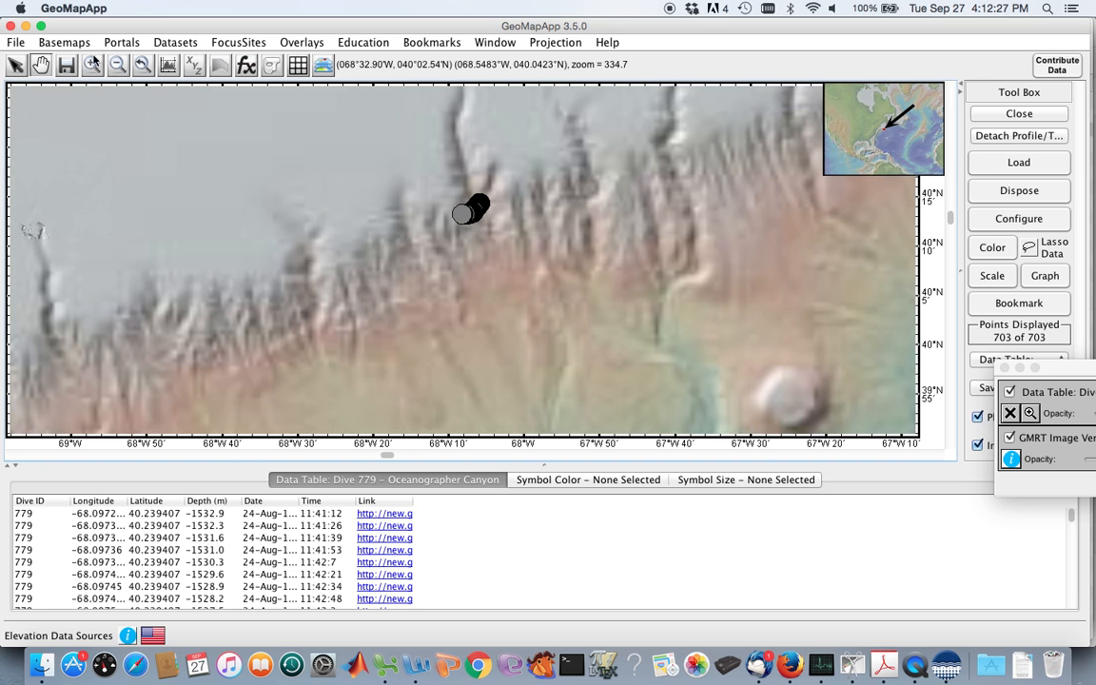
left_click(92, 65)
left_click_drag(439, 175, 514, 242)
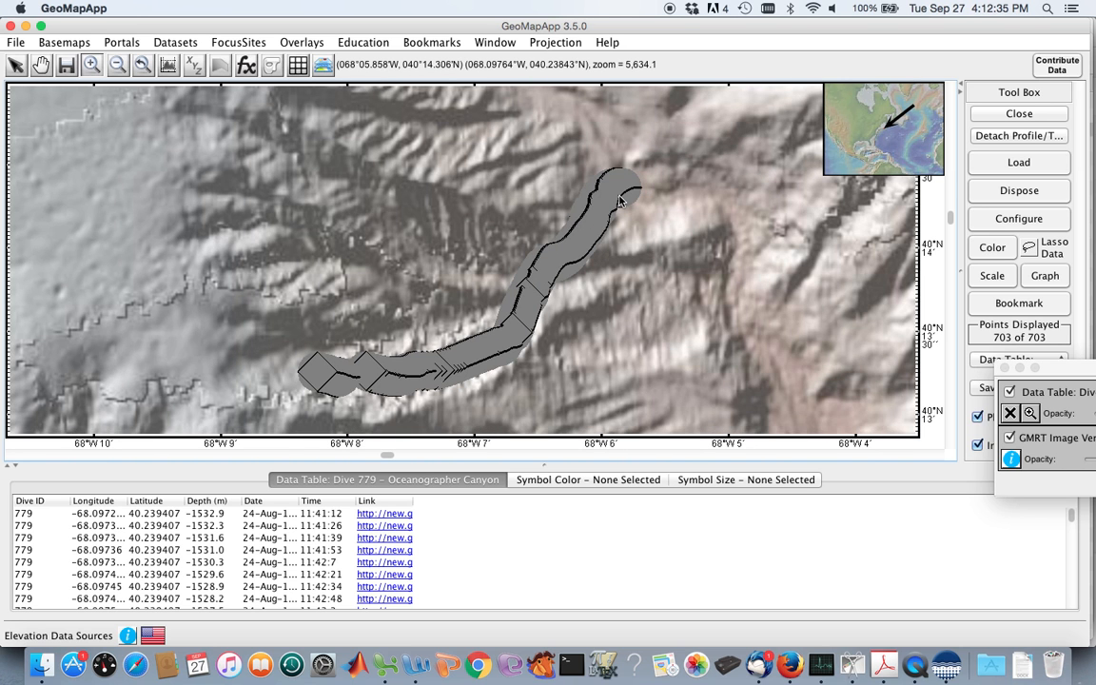
left_click(636, 190)
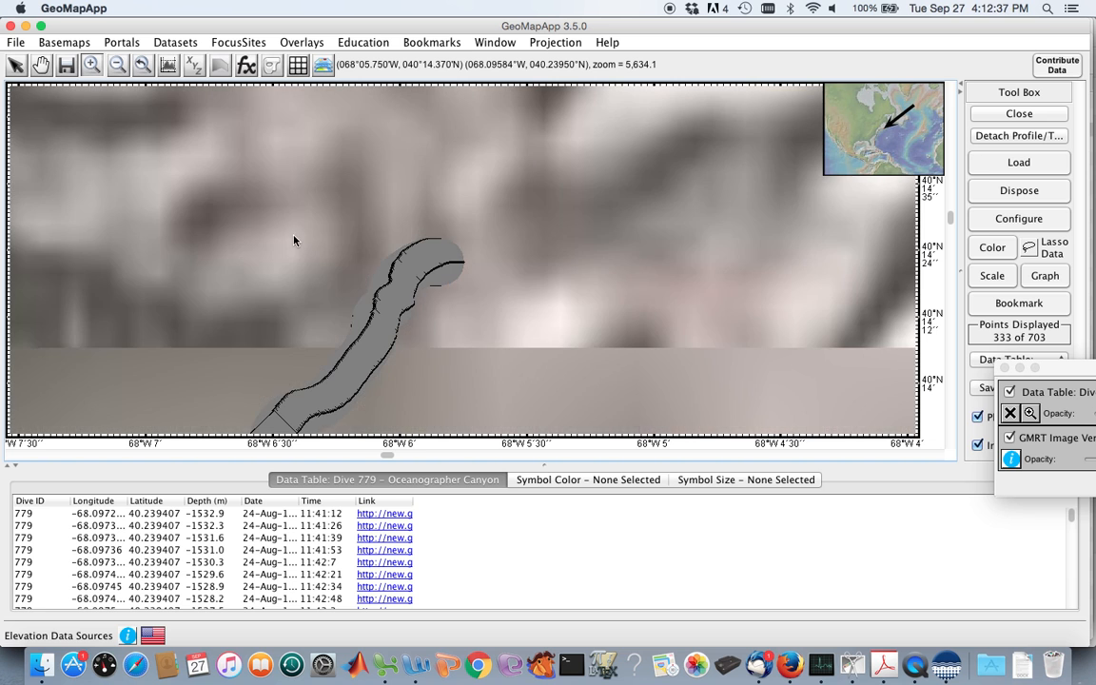
left_click(15, 66)
left_click(448, 266)
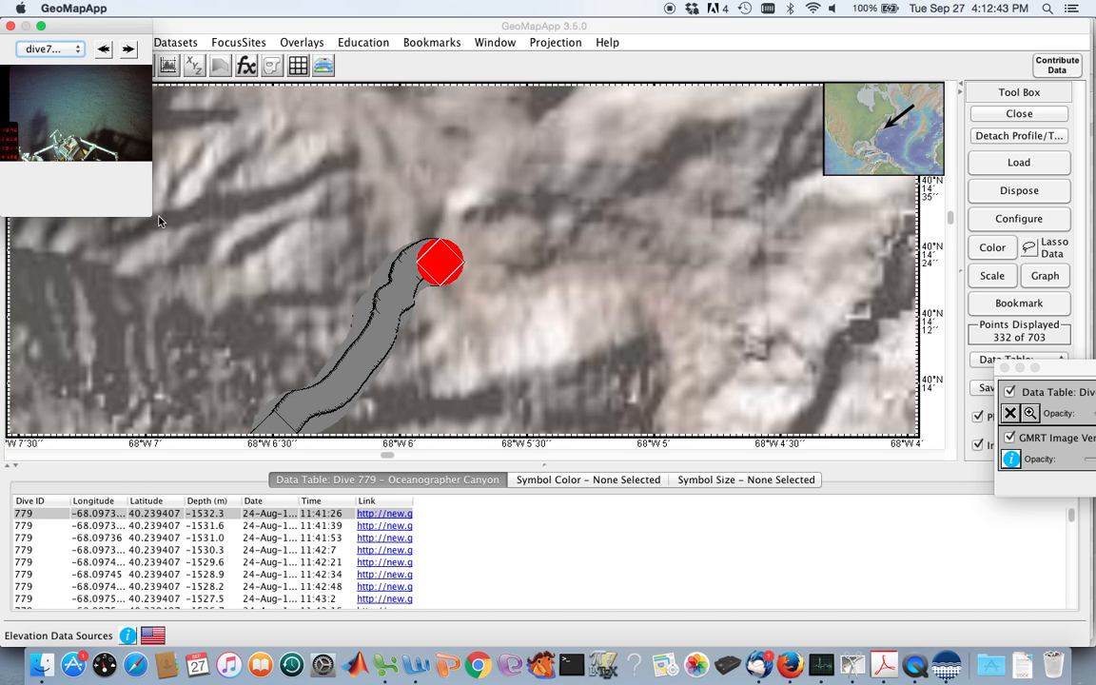
Enlarge the dive photo viewer and place it beside the Dive 779 track so the selected point stays unobstructed.
left_click_drag(150, 219, 750, 549)
left_click_drag(250, 24, 568, 41)
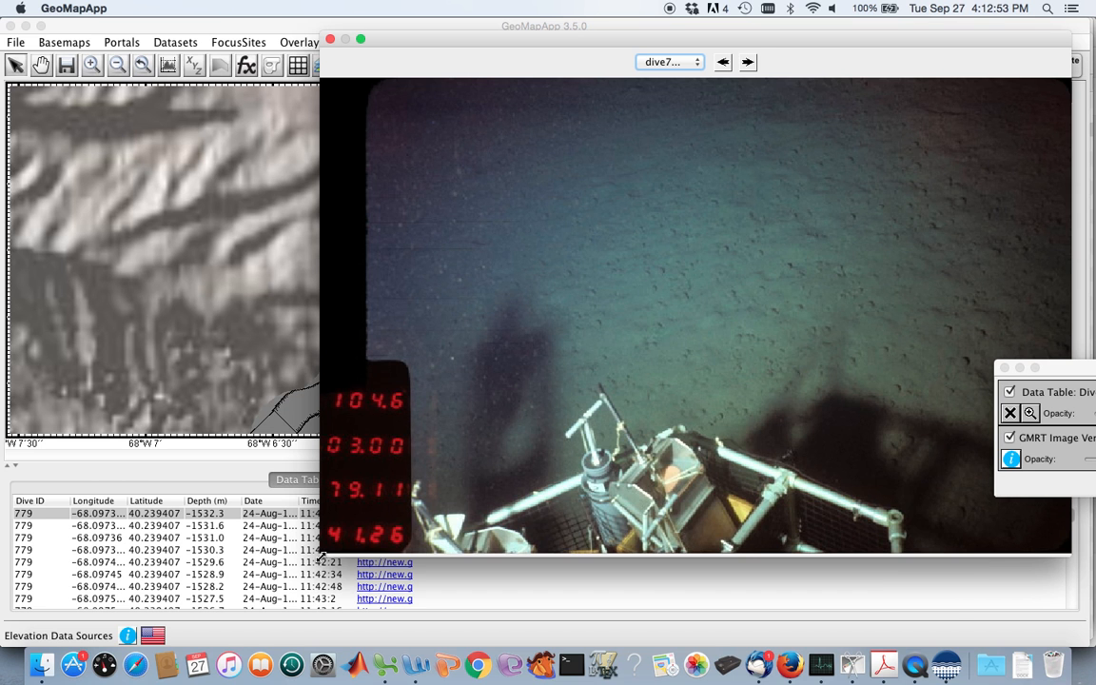
left_click_drag(322, 557, 470, 465)
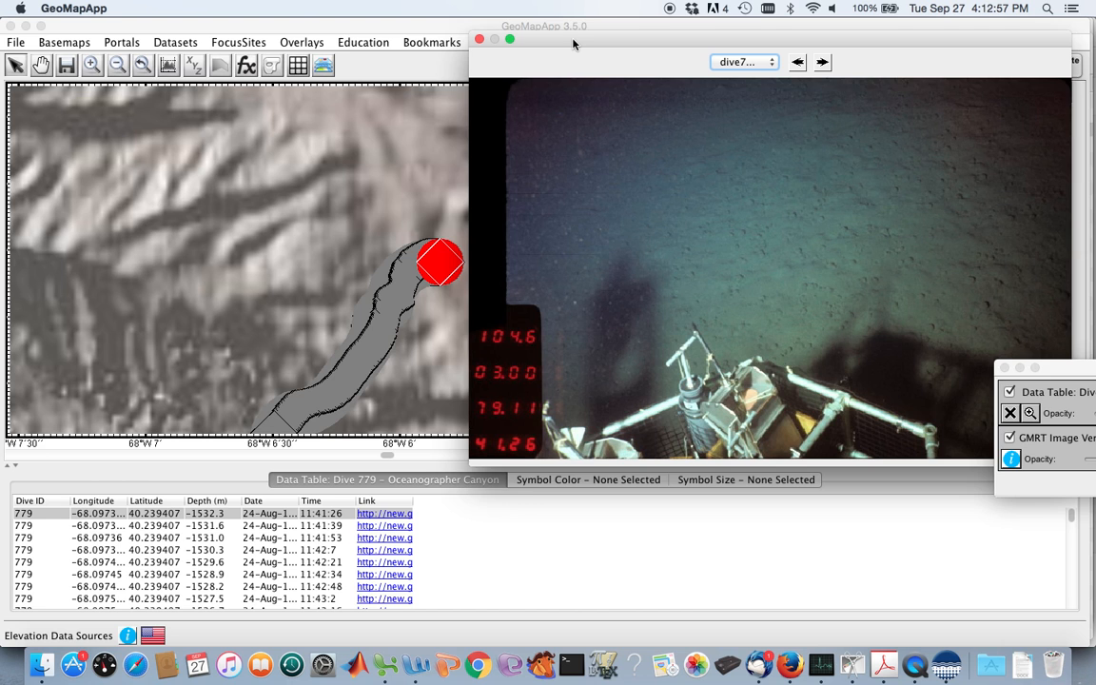
left_click_drag(574, 43, 622, 44)
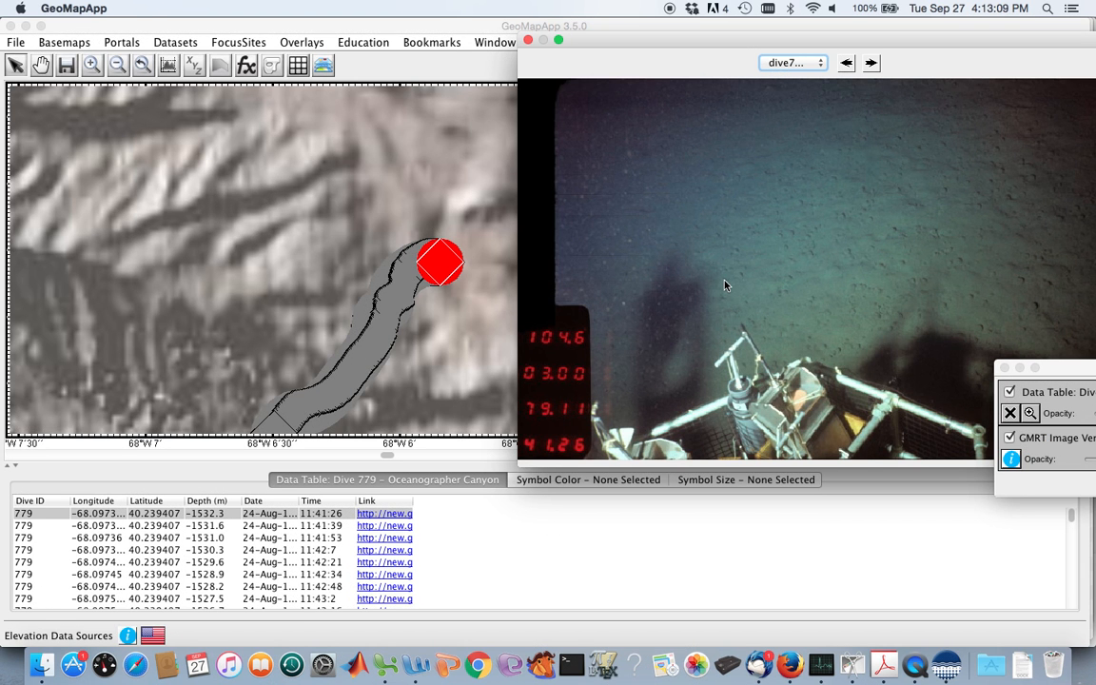
Step forward through the Dive 779 photos to examine the seafloor sediment along the start of the track.
left_click(872, 63)
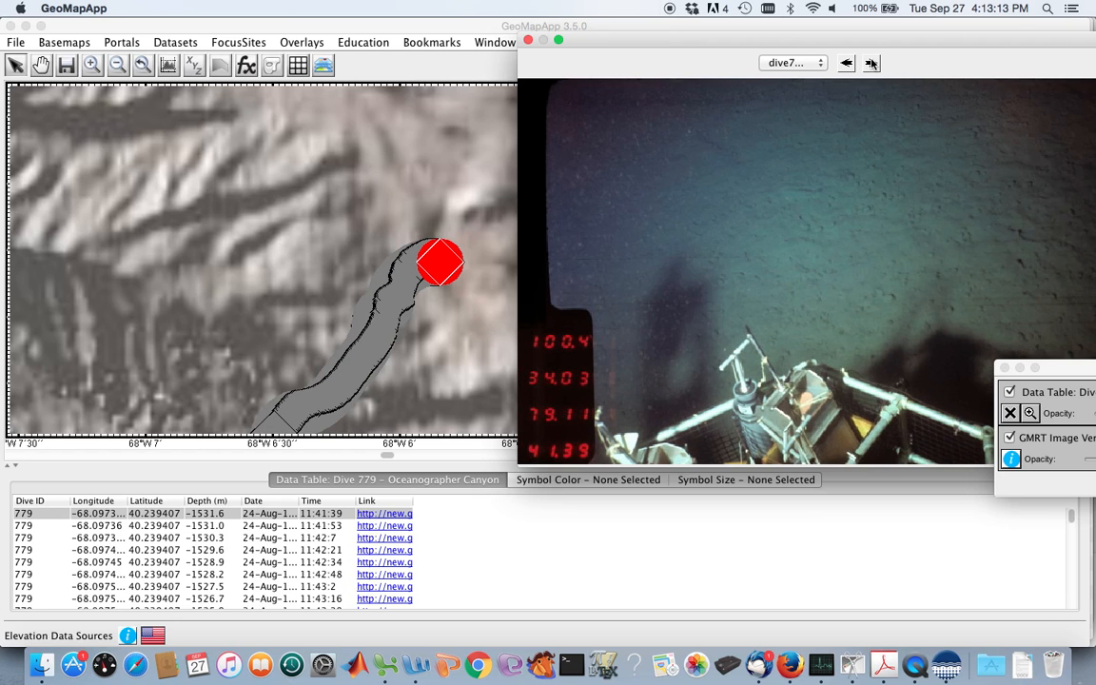
left_click(871, 63)
left_click(872, 62)
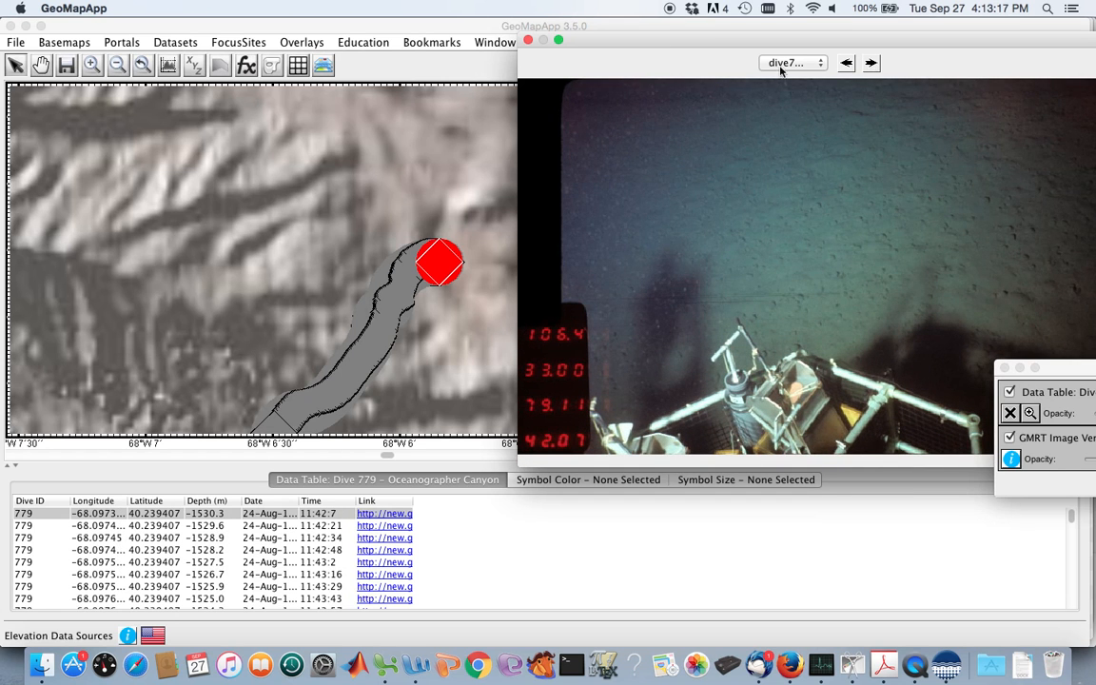
left_click(869, 64)
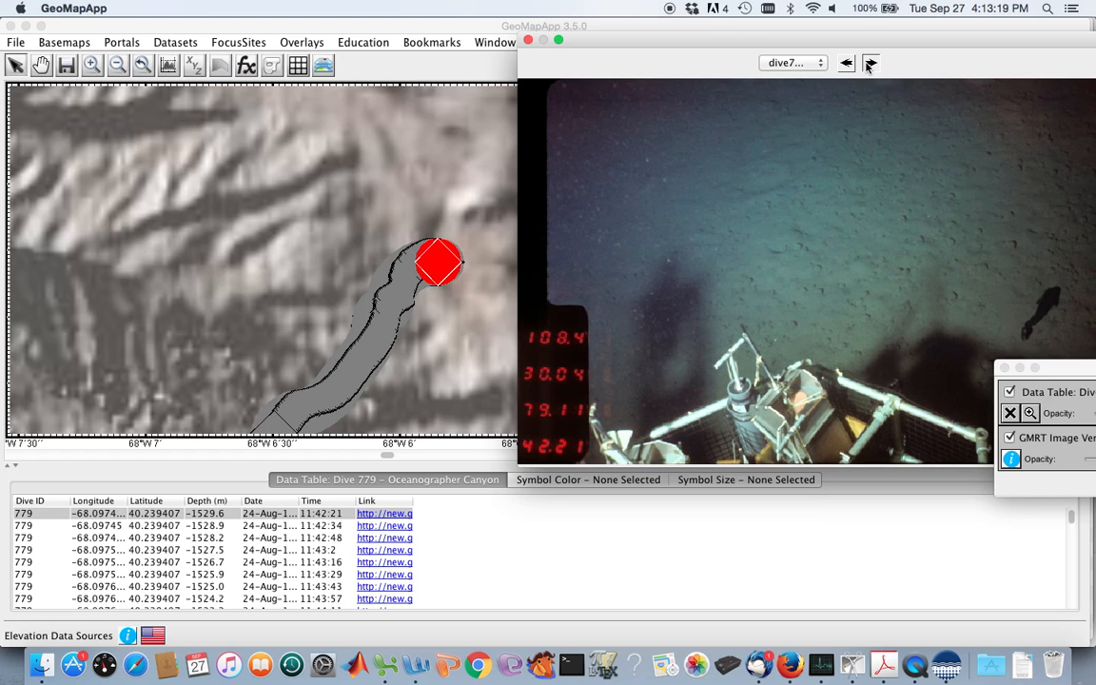
left_click(870, 64)
left_click(869, 64)
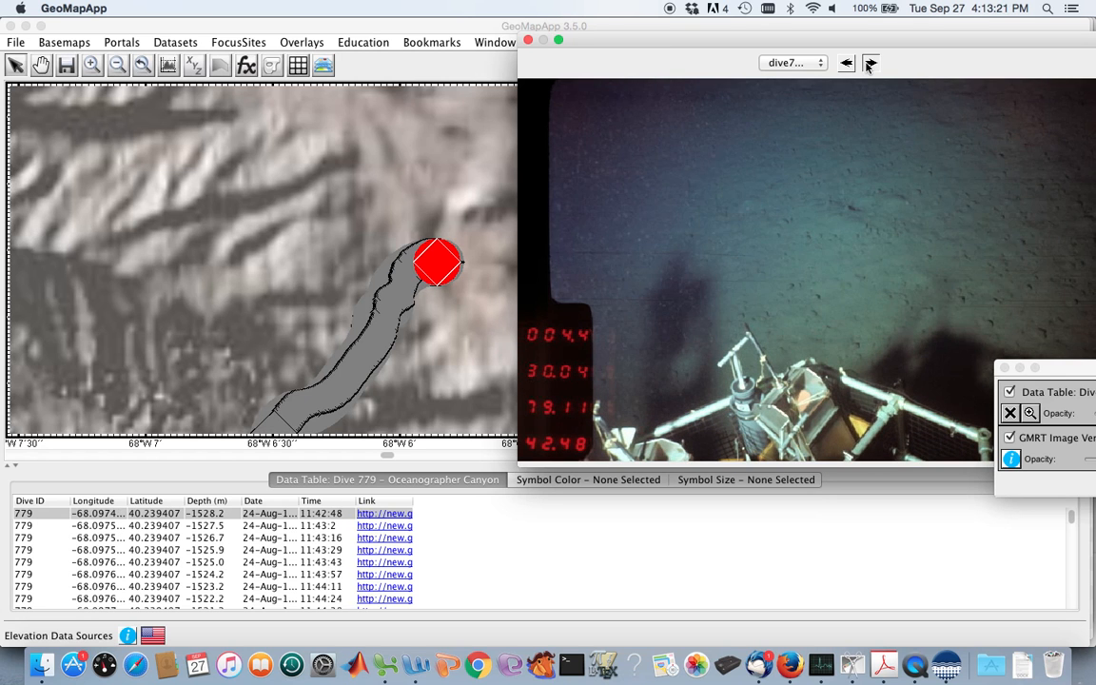
left_click(870, 64)
left_click(869, 64)
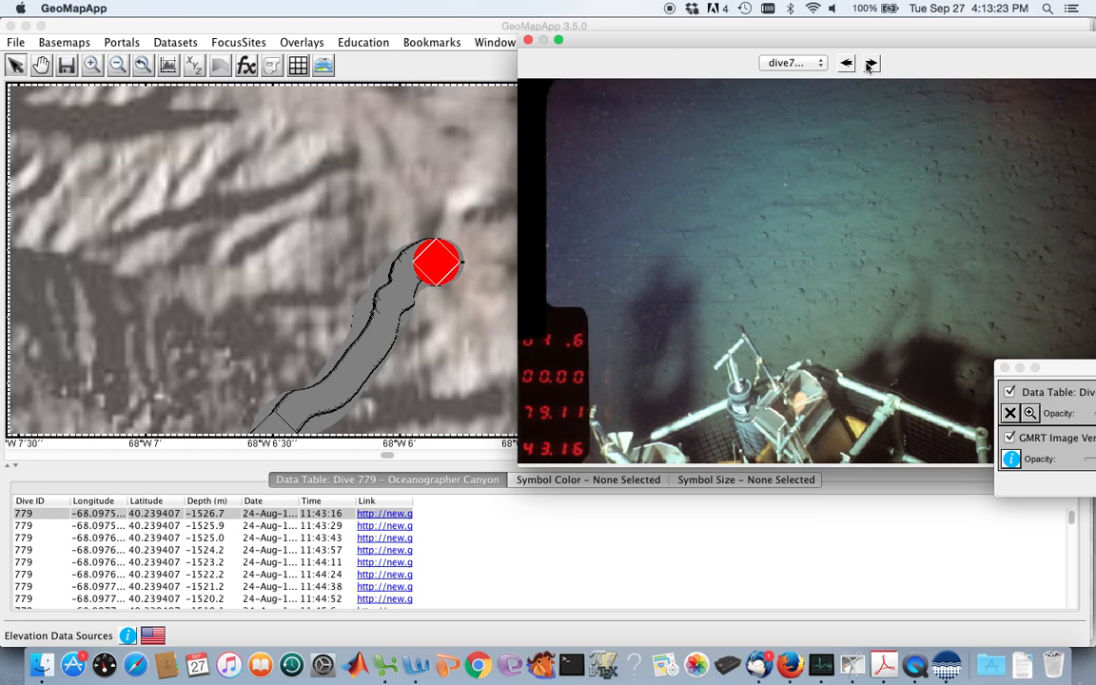
left_click(870, 63)
left_click(869, 63)
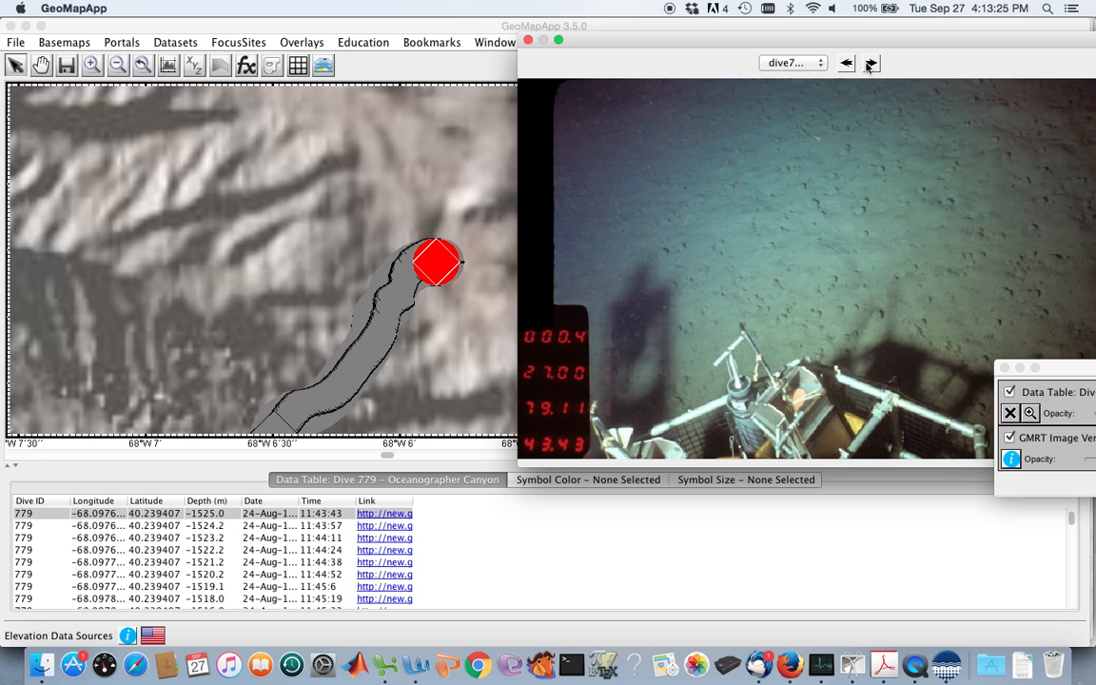
Browse onward through the Dive 779 photos up to the 11:48:32 frame, examining how the seafloor changes near the track's northeastern end.
left_click(870, 63)
left_click(869, 63)
left_click(870, 64)
left_click(869, 64)
left_click(870, 63)
left_click(870, 64)
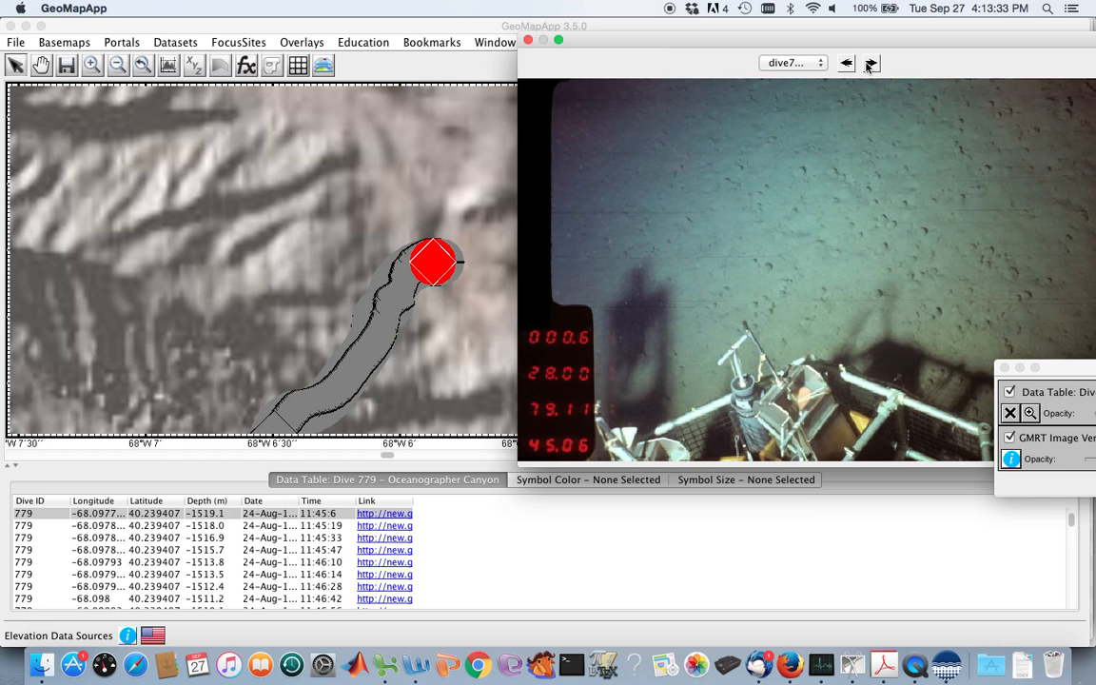
left_click(869, 63)
left_click(870, 63)
left_click(869, 64)
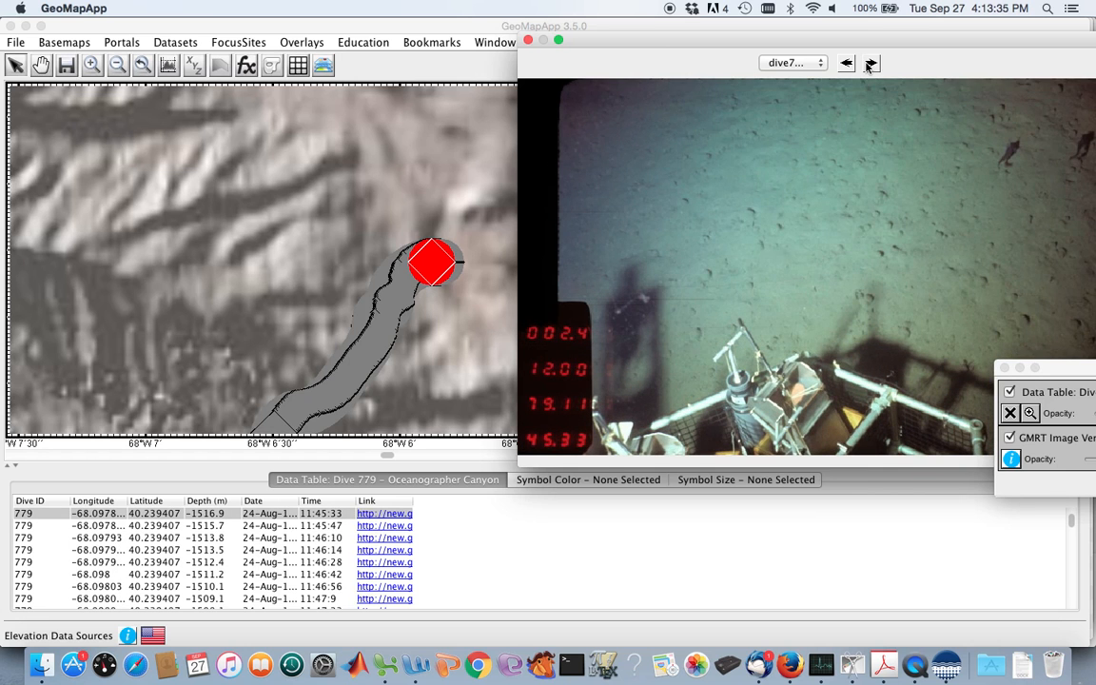
left_click(869, 64)
left_click(869, 63)
left_click(870, 64)
left_click(869, 64)
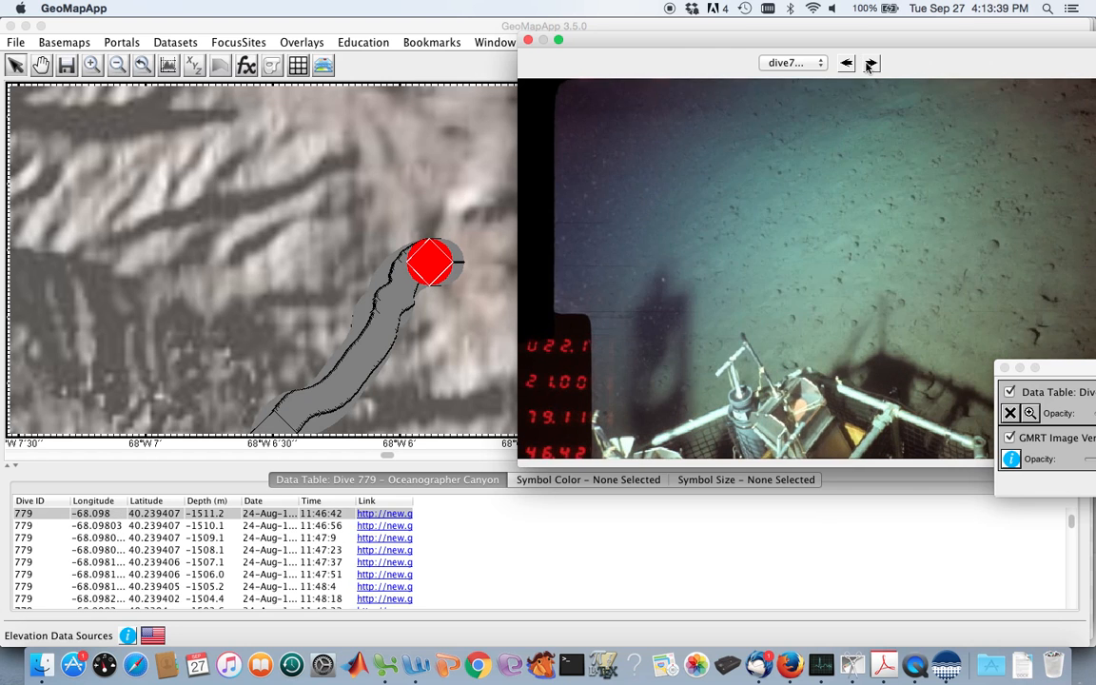
left_click(870, 64)
left_click(869, 63)
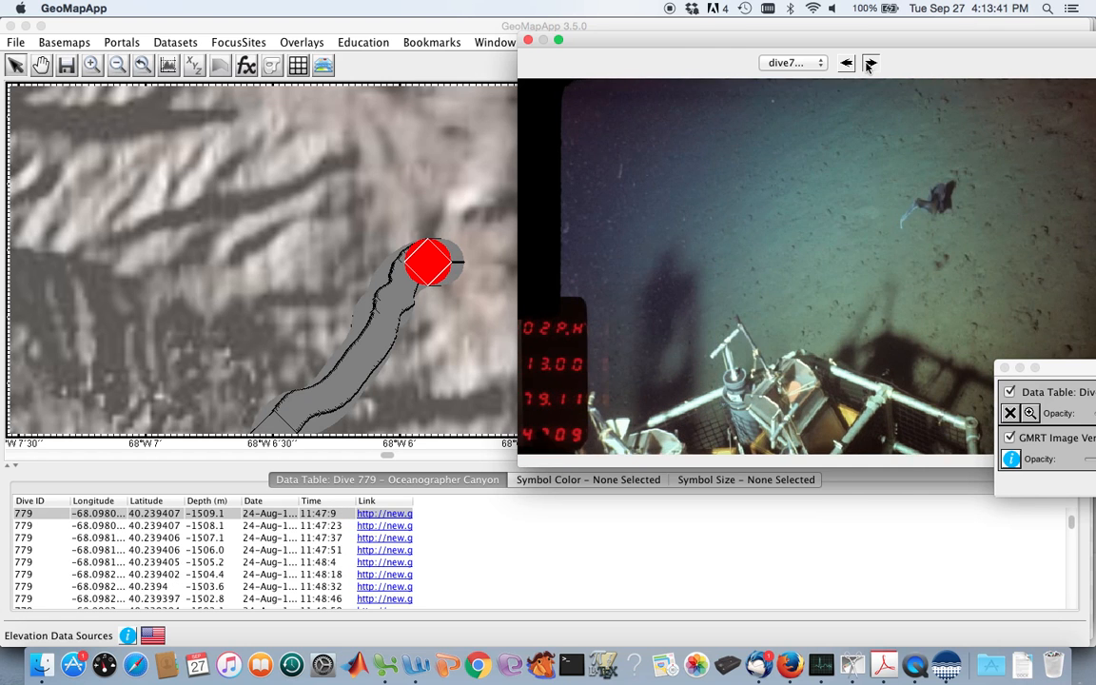
left_click(869, 63)
left_click(870, 63)
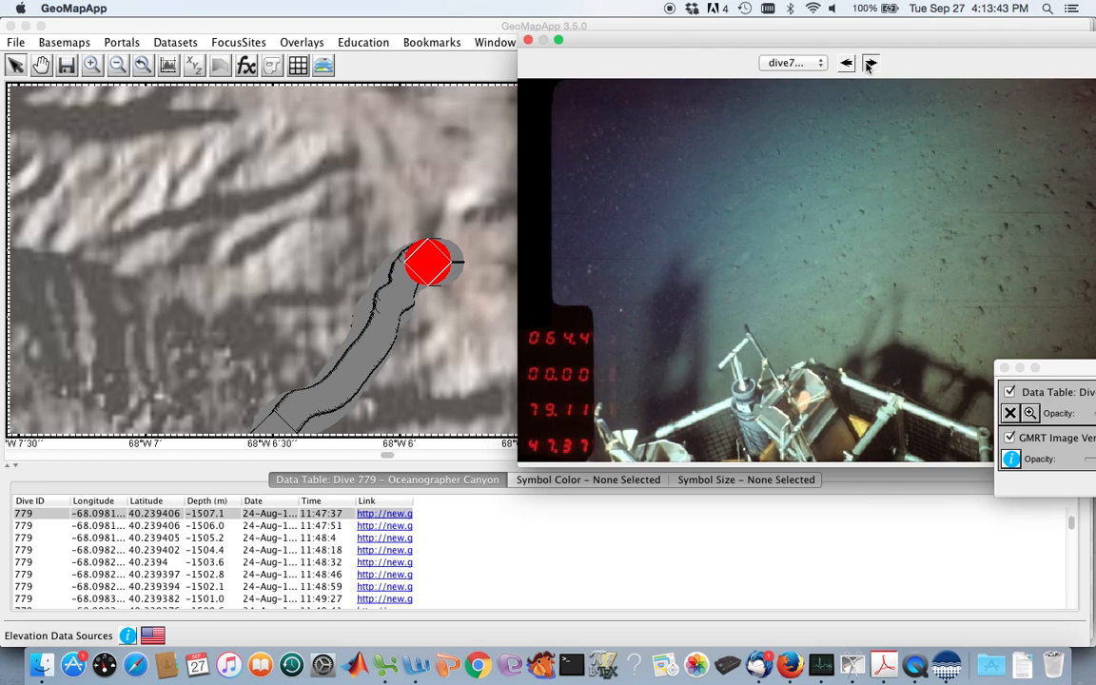
left_click(869, 64)
left_click(870, 64)
left_click(870, 63)
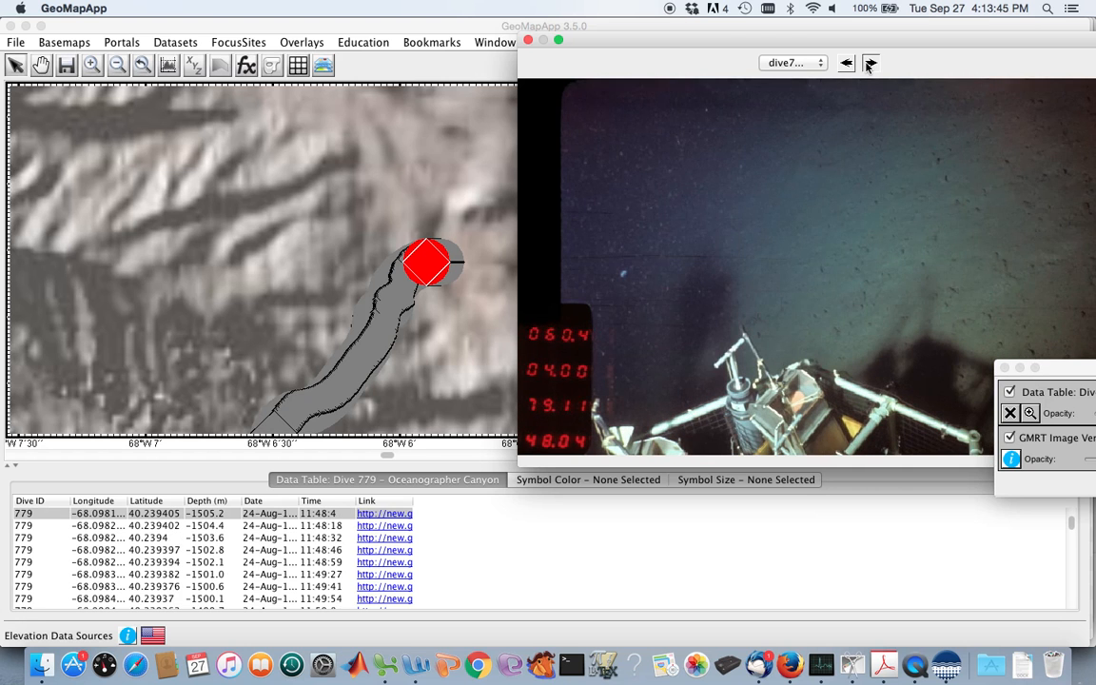
left_click(869, 64)
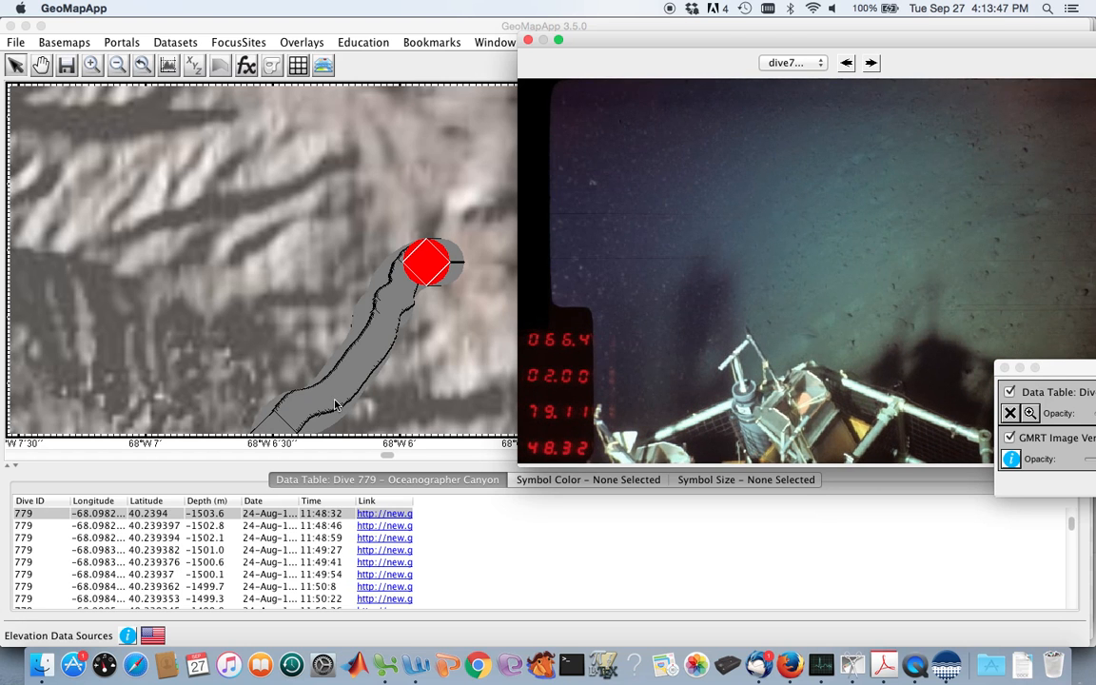
Open the photo for a shallower Dive 779 point much farther southwest along the track and browse the next several frames.
left_click(274, 426)
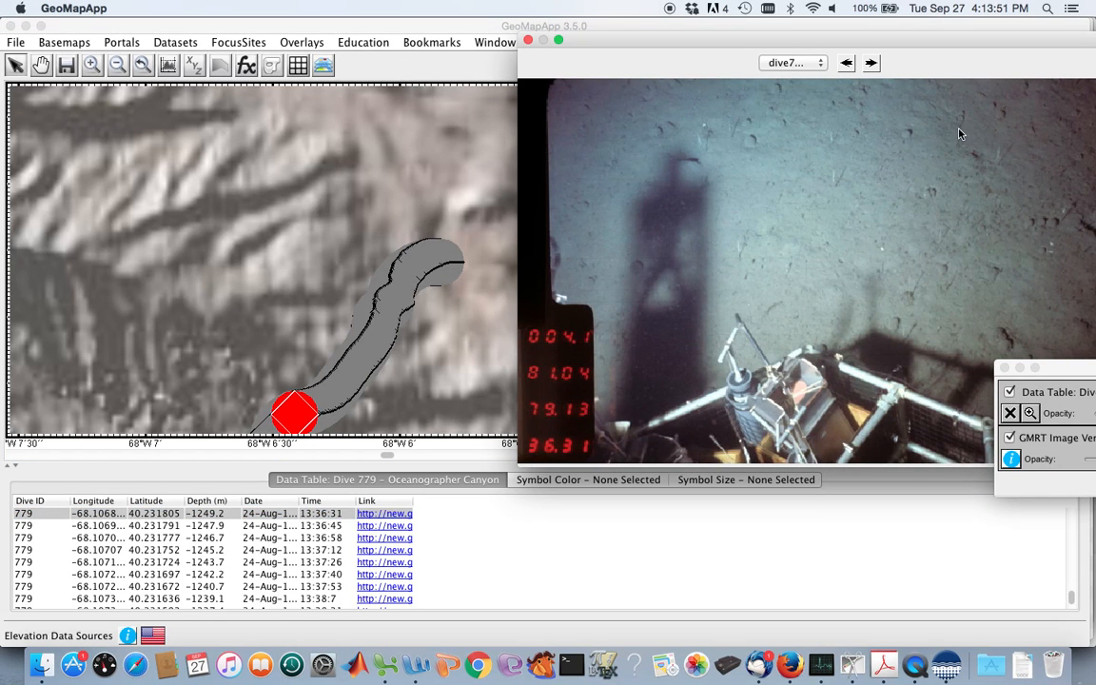
left_click(871, 64)
left_click(870, 63)
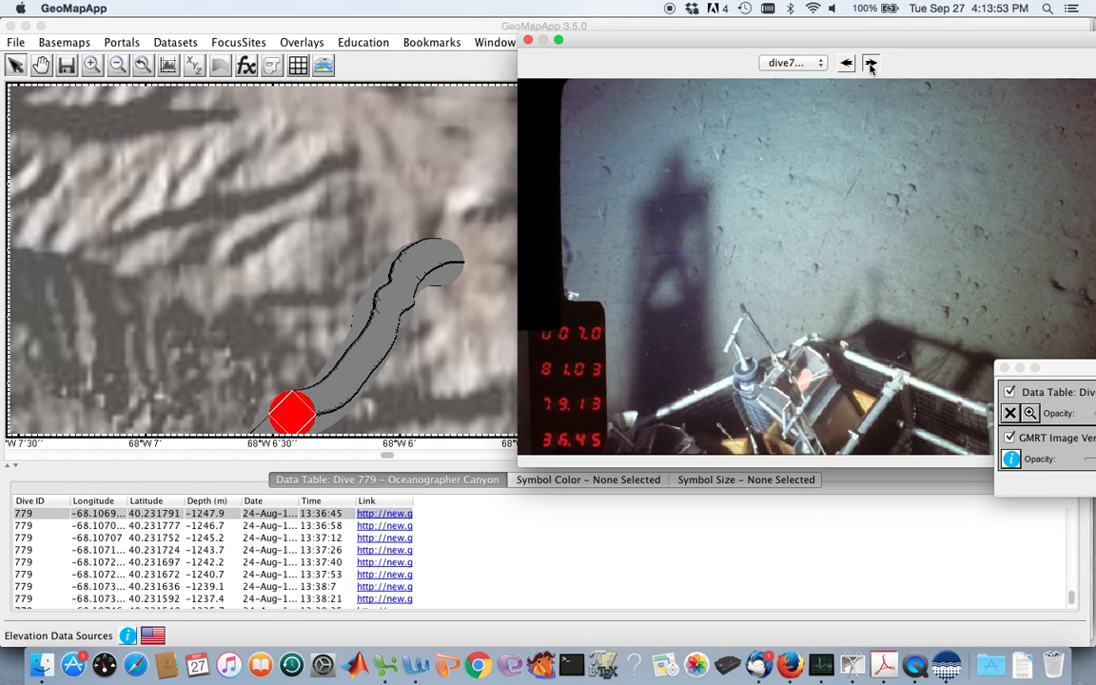
left_click(870, 63)
left_click(870, 64)
left_click(871, 64)
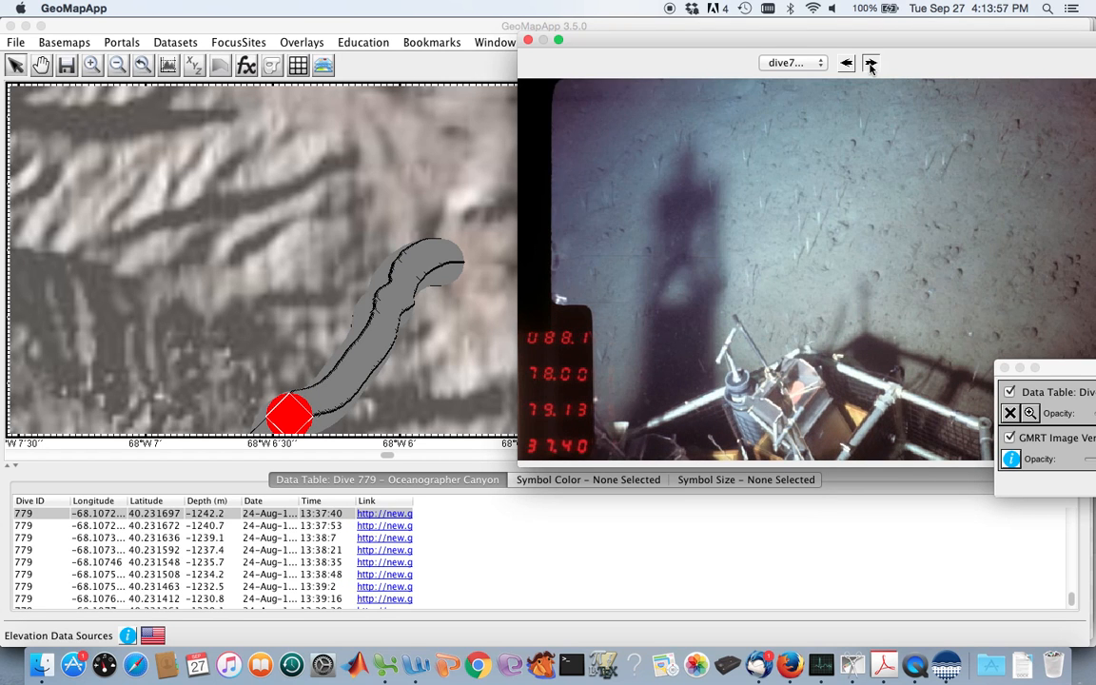
left_click(870, 64)
left_click(870, 63)
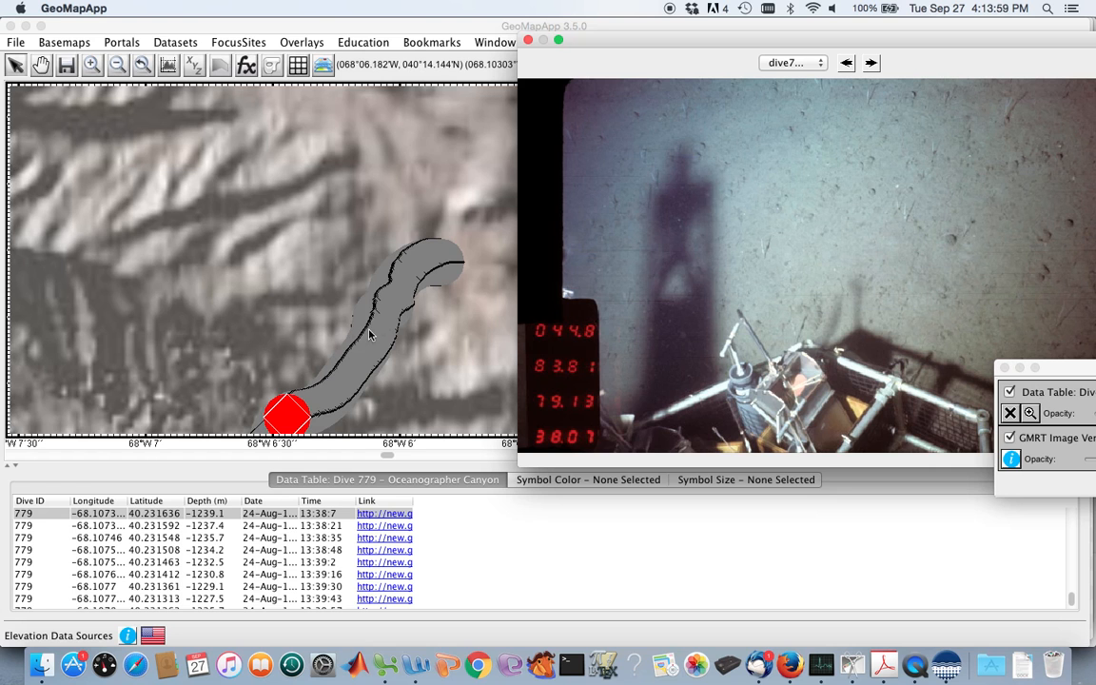
Open the photo for a point midway along the visible Dive 779 track and browse the next few seafloor frames.
left_click(358, 361)
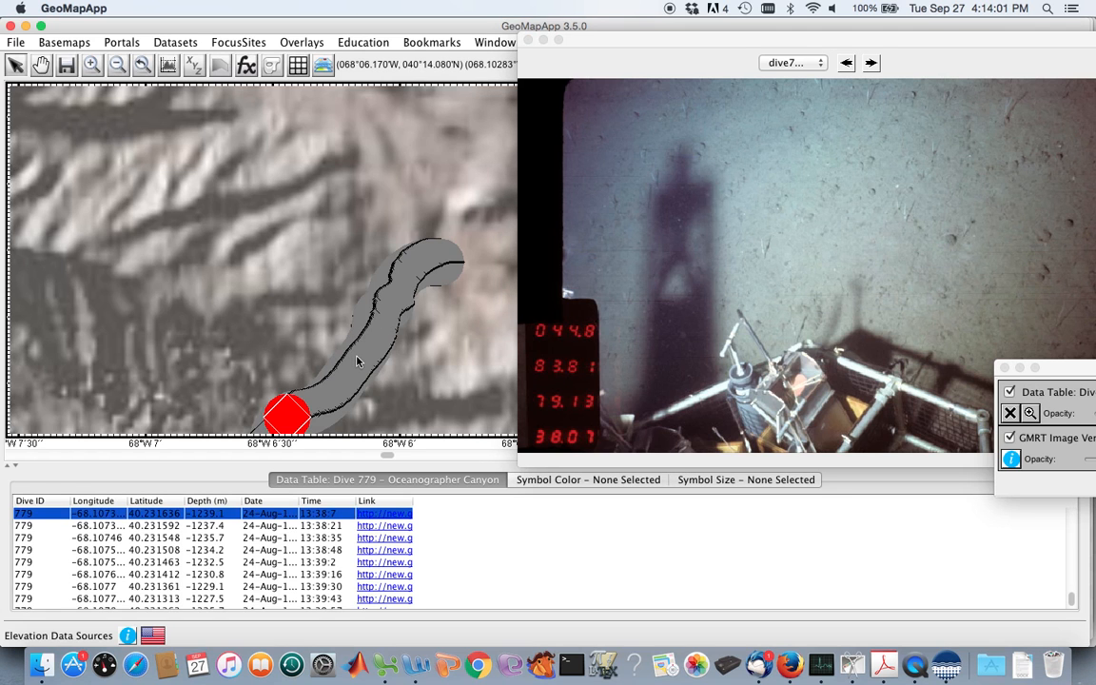
left_click(358, 362)
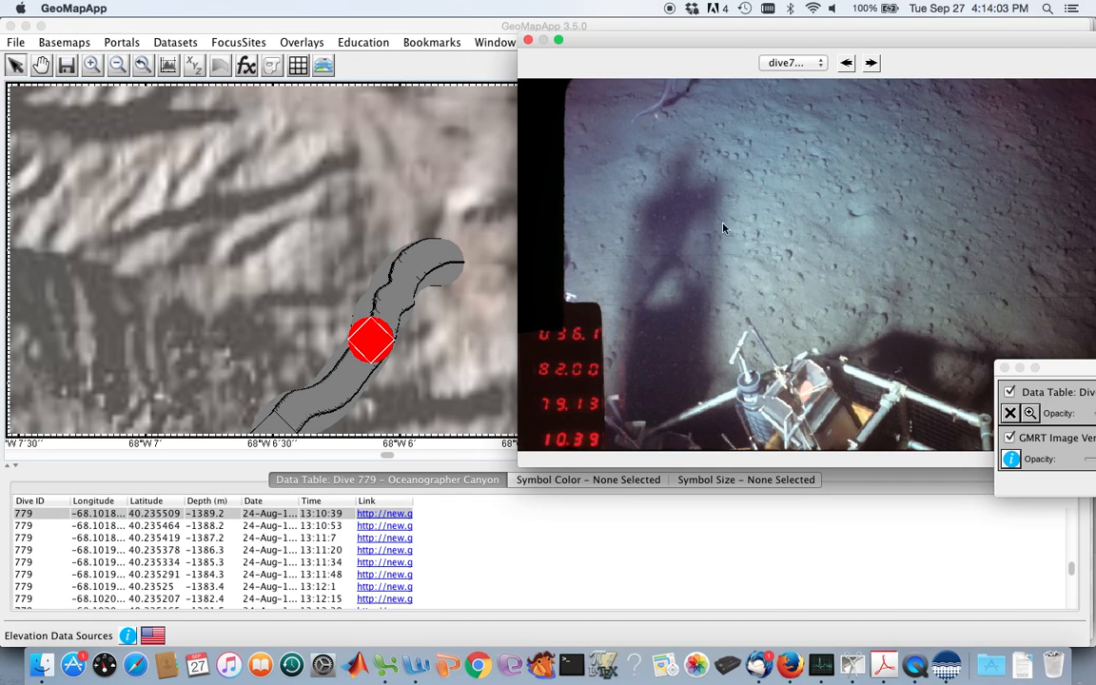
left_click(870, 64)
left_click(870, 64)
left_click(870, 64)
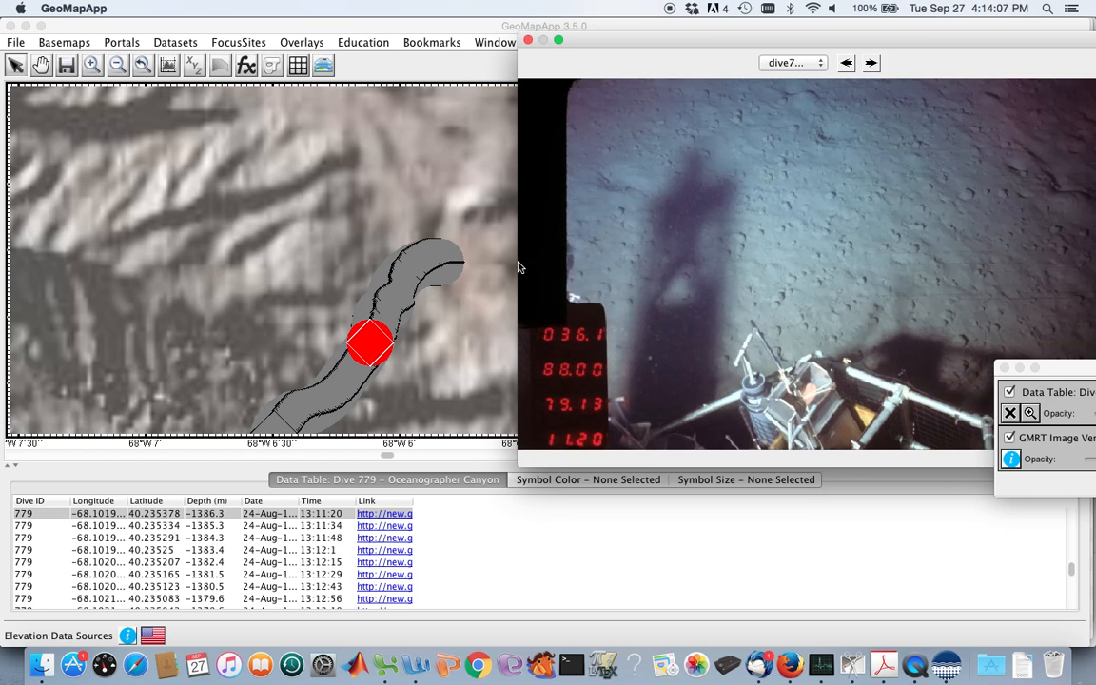
Browse the Dive 779 photos from a point slightly southwest of the mid-track one up to the 13:18:54 frame, and close the photo viewer.
left_click(348, 385)
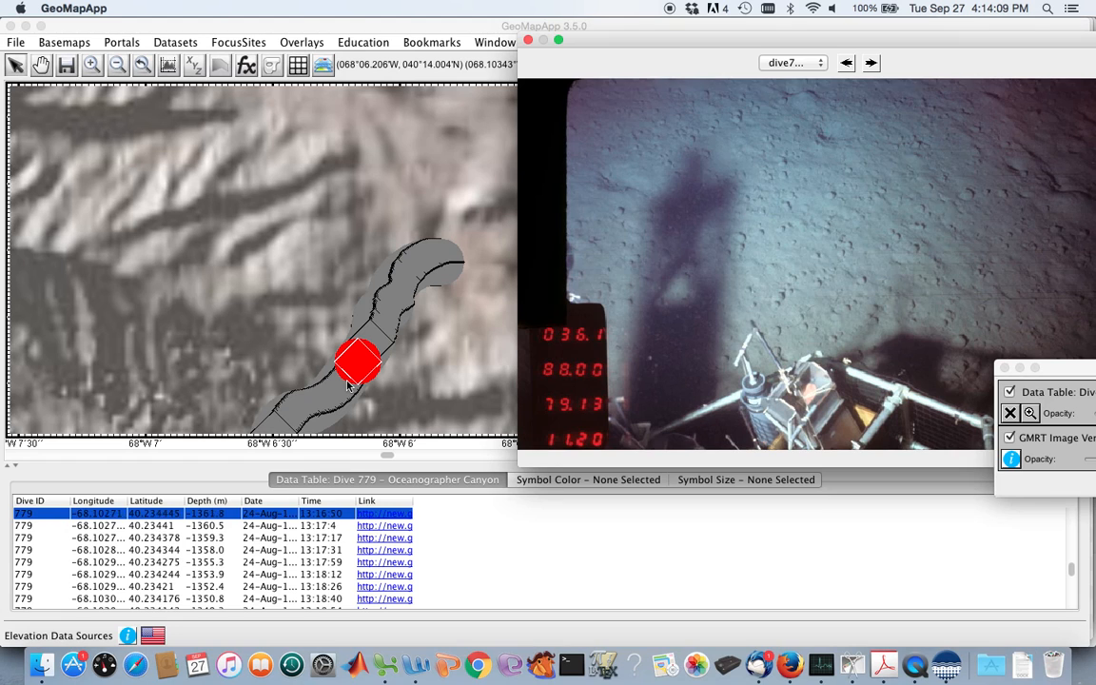
left_click(870, 64)
left_click(870, 63)
left_click(870, 64)
left_click(870, 64)
left_click(871, 64)
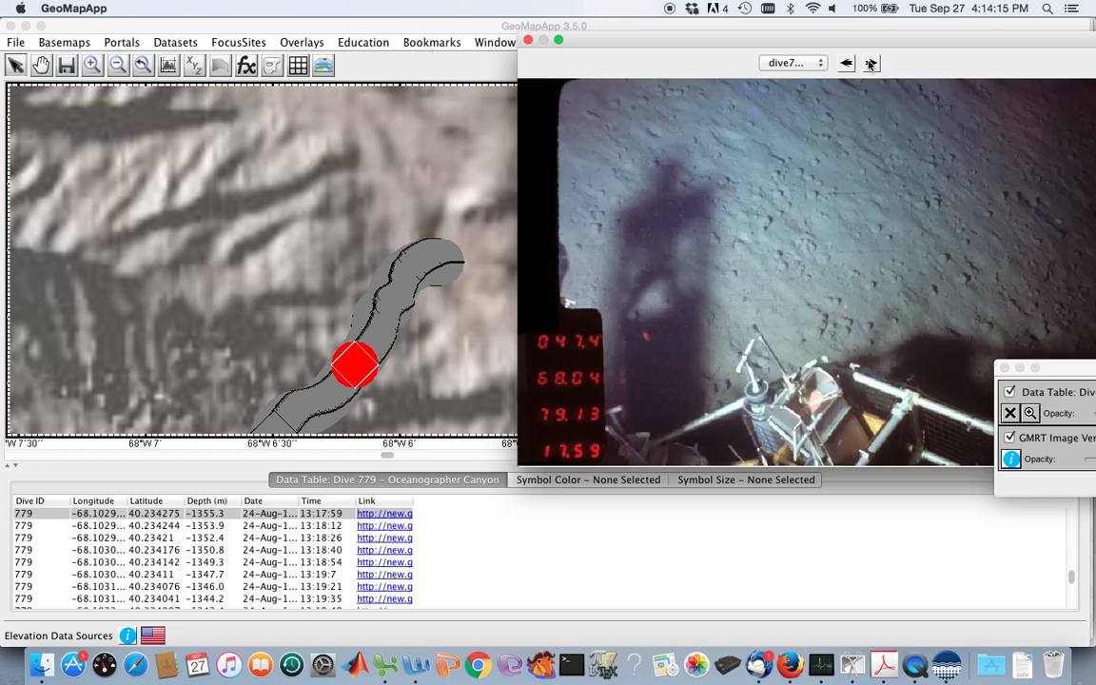
left_click(870, 63)
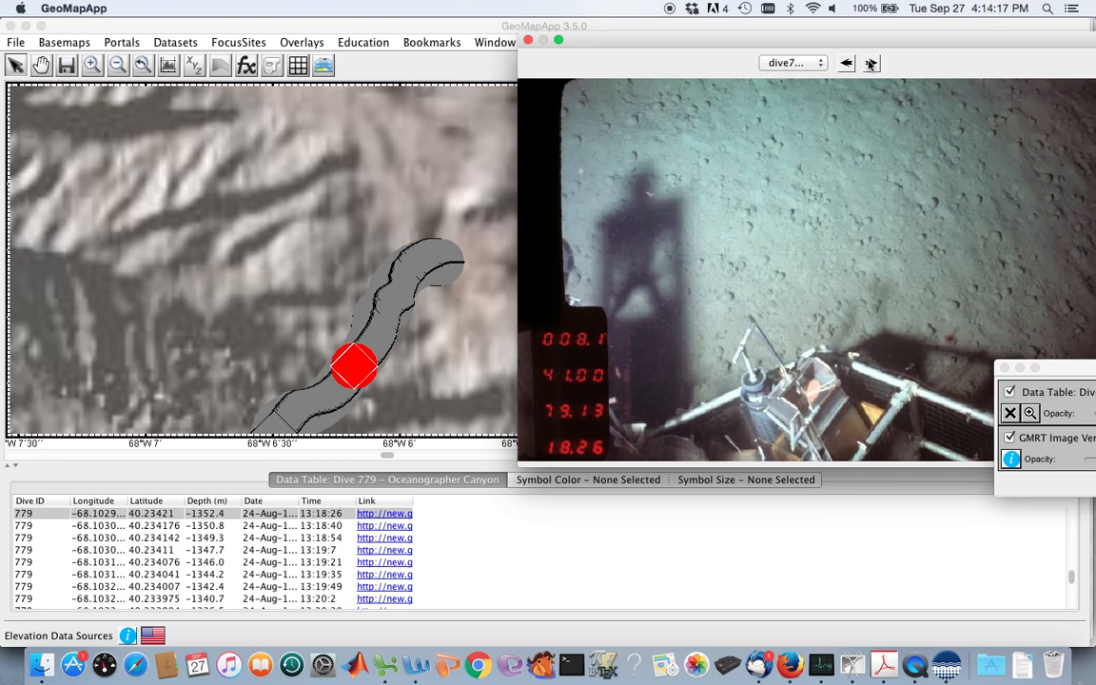
left_click(871, 63)
left_click(871, 63)
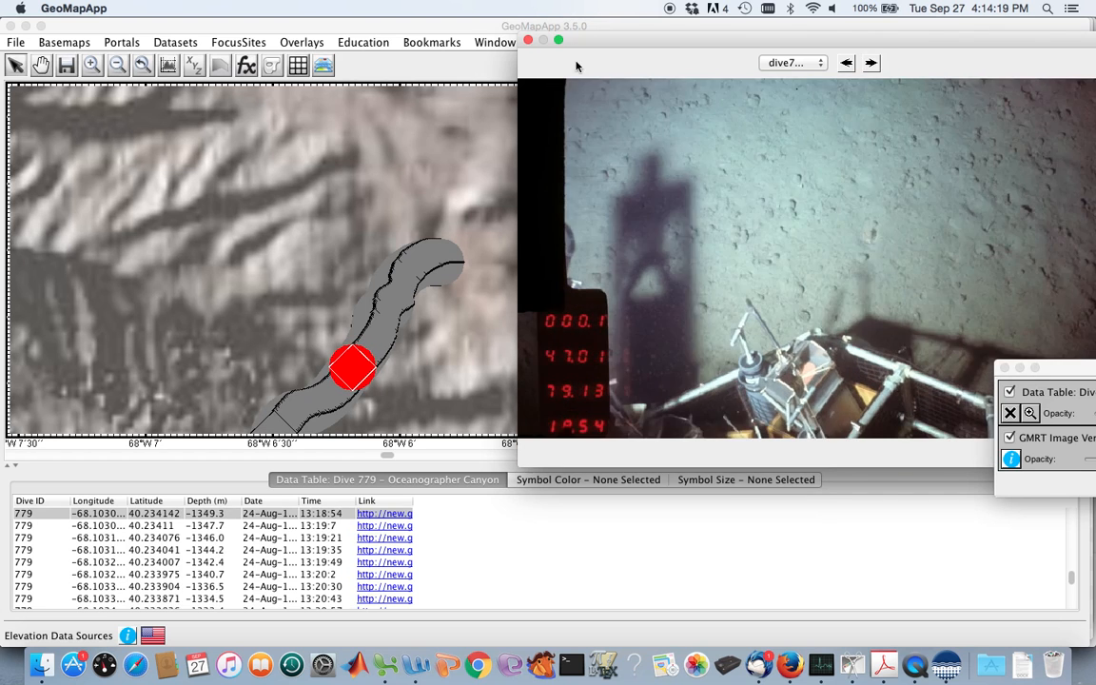
left_click(528, 41)
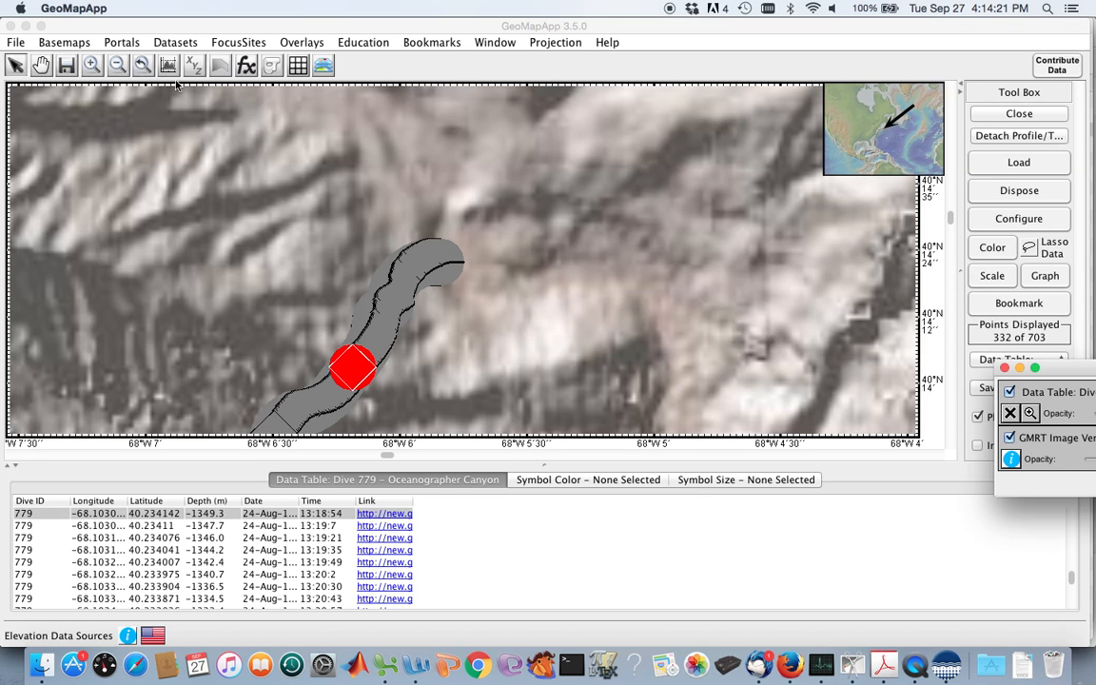
Select several sample points near the western, shallow end of the Dive 779 track to inspect their table records.
left_click(117, 66)
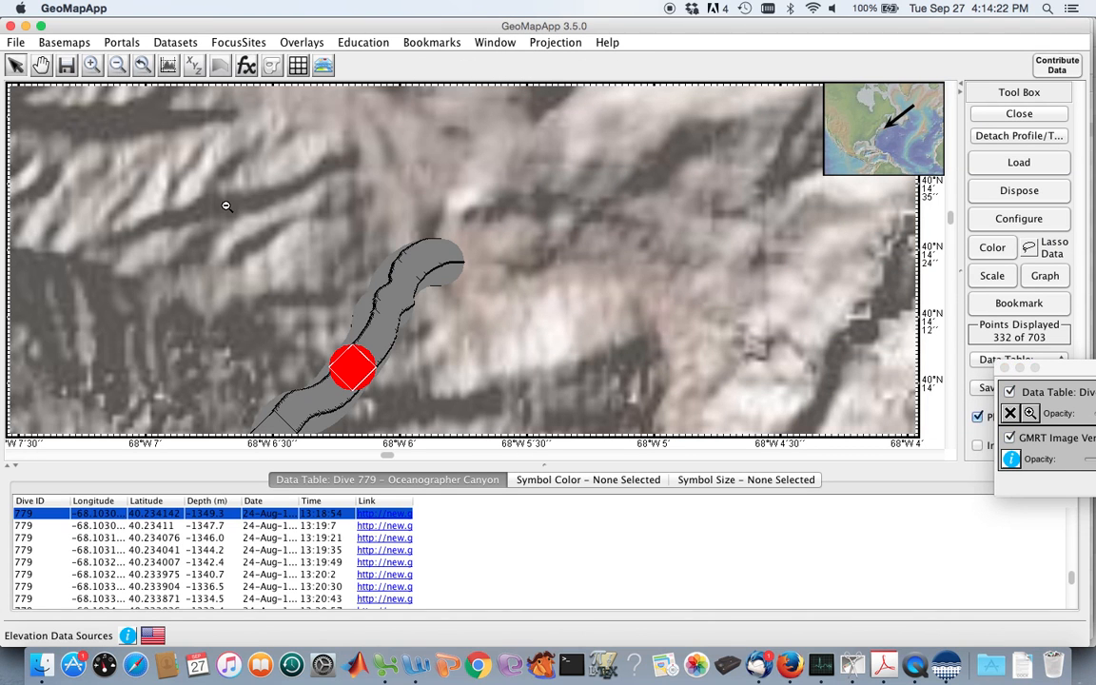
left_click(236, 257)
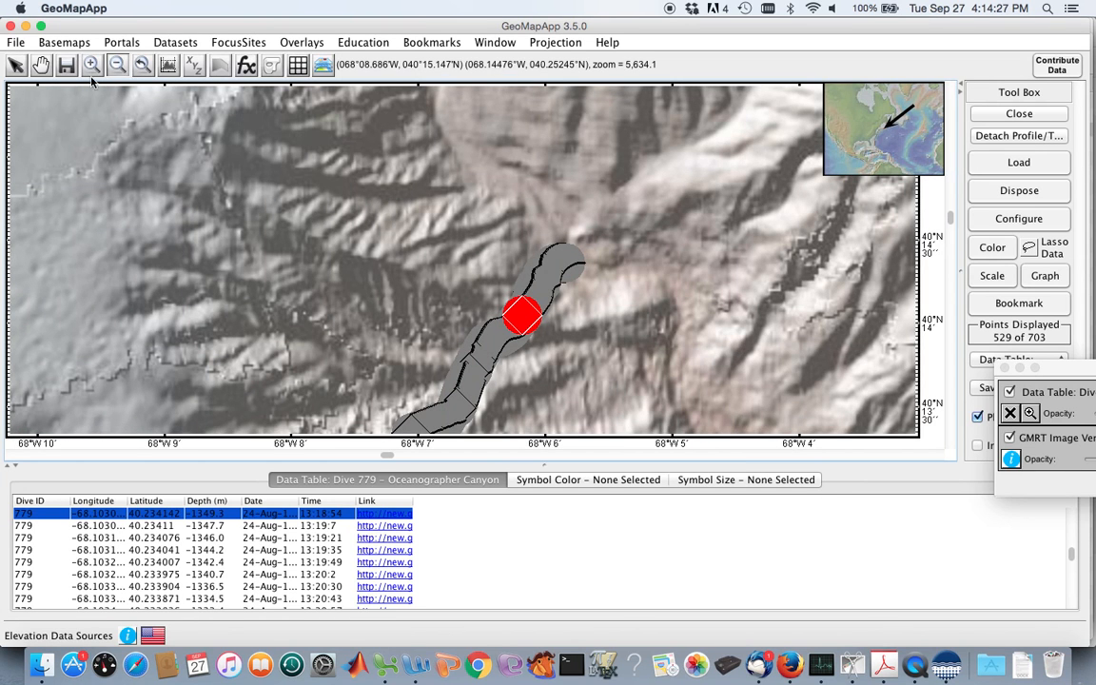
left_click(40, 65)
left_click_drag(319, 238, 313, 136)
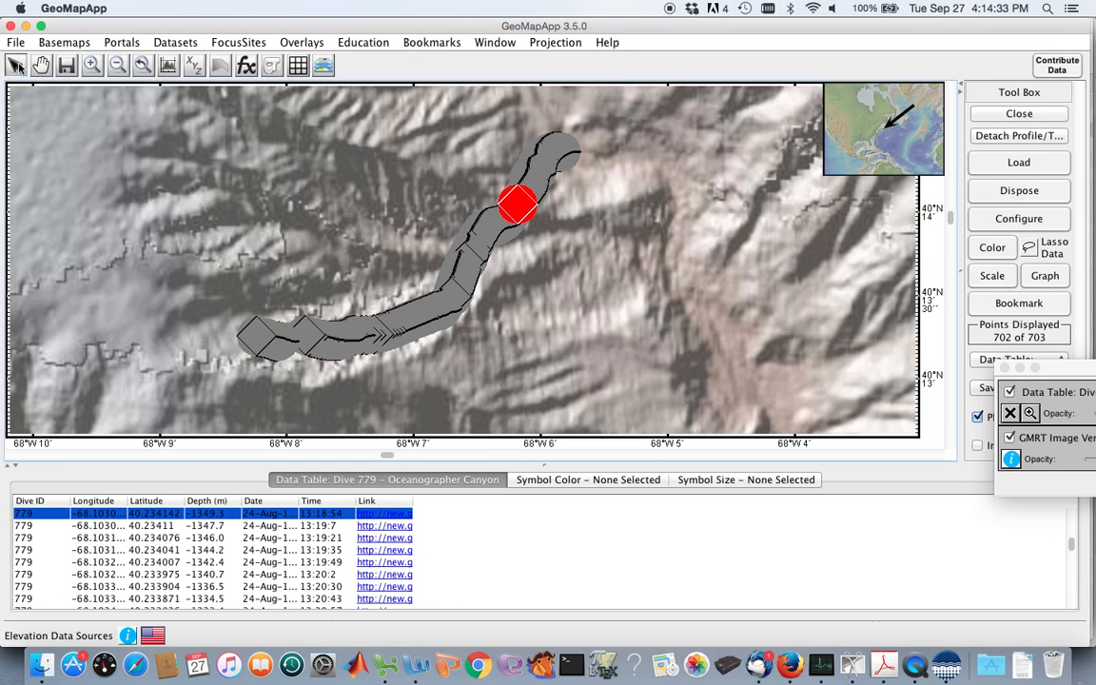
left_click(260, 339)
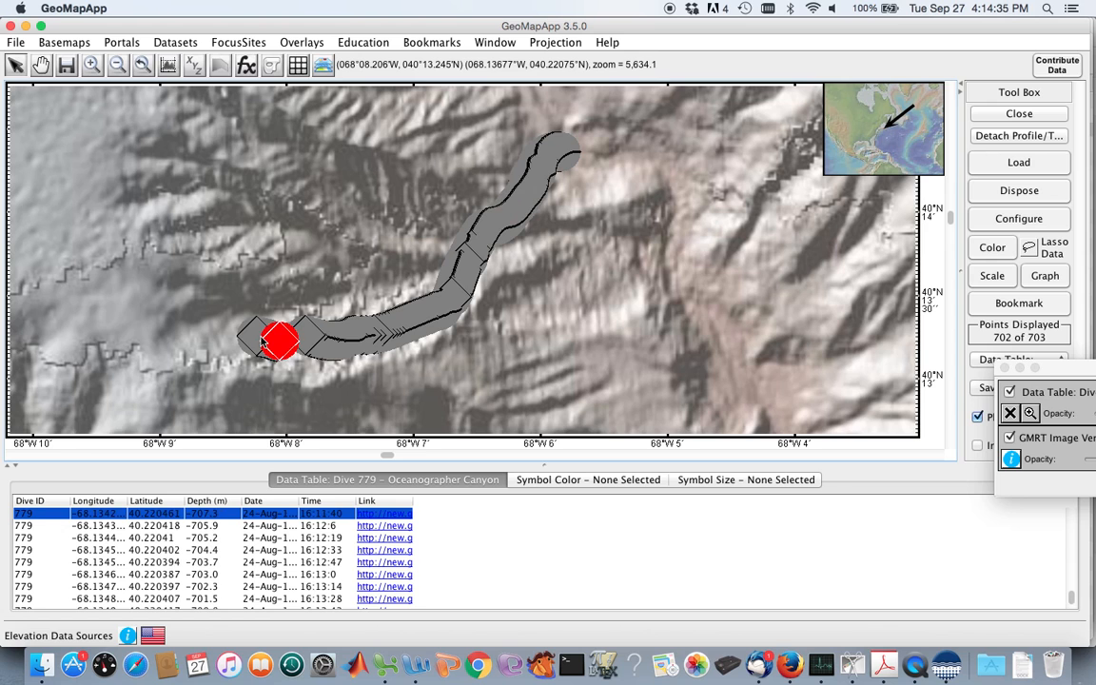
left_click(316, 346)
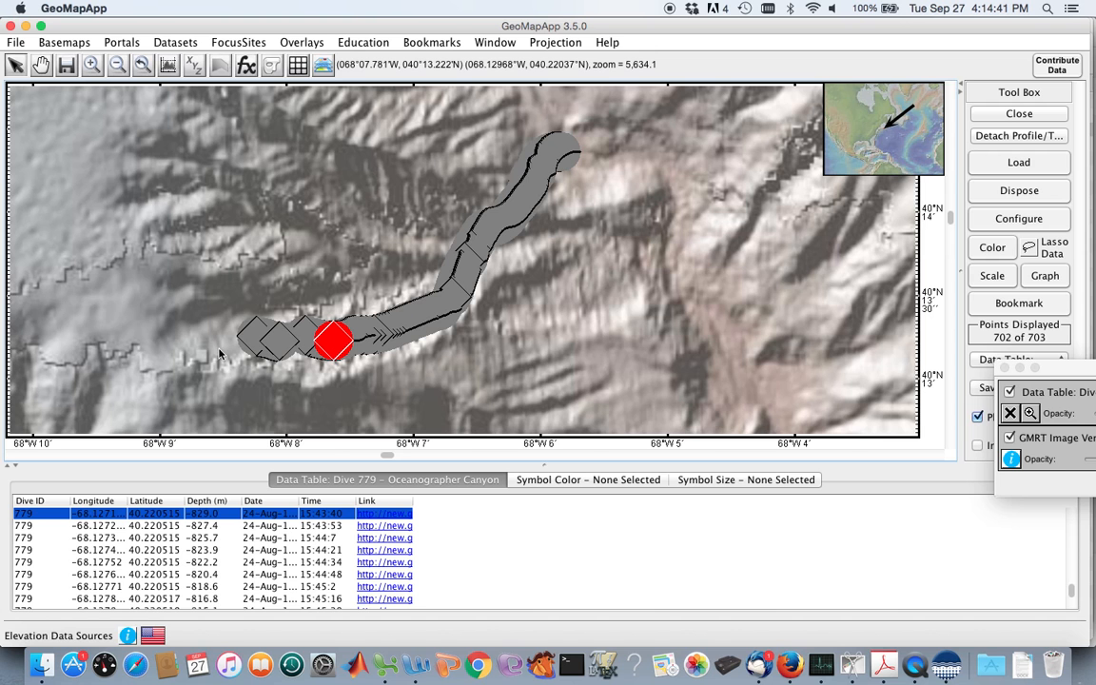
double_click(289, 340)
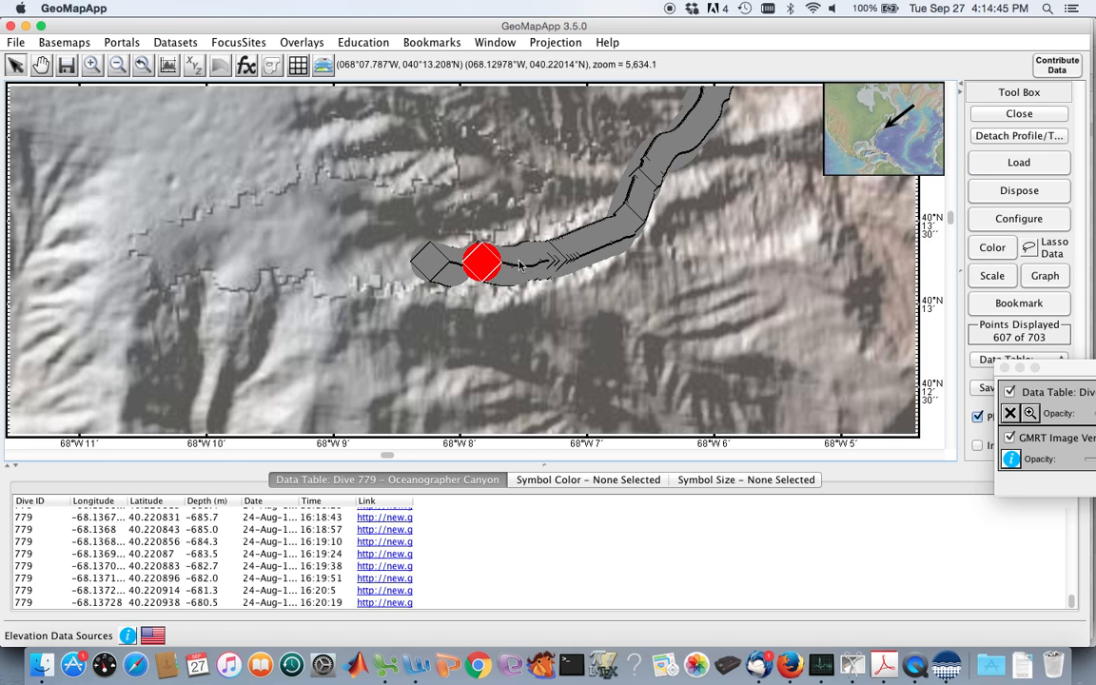
key("super+Tab")
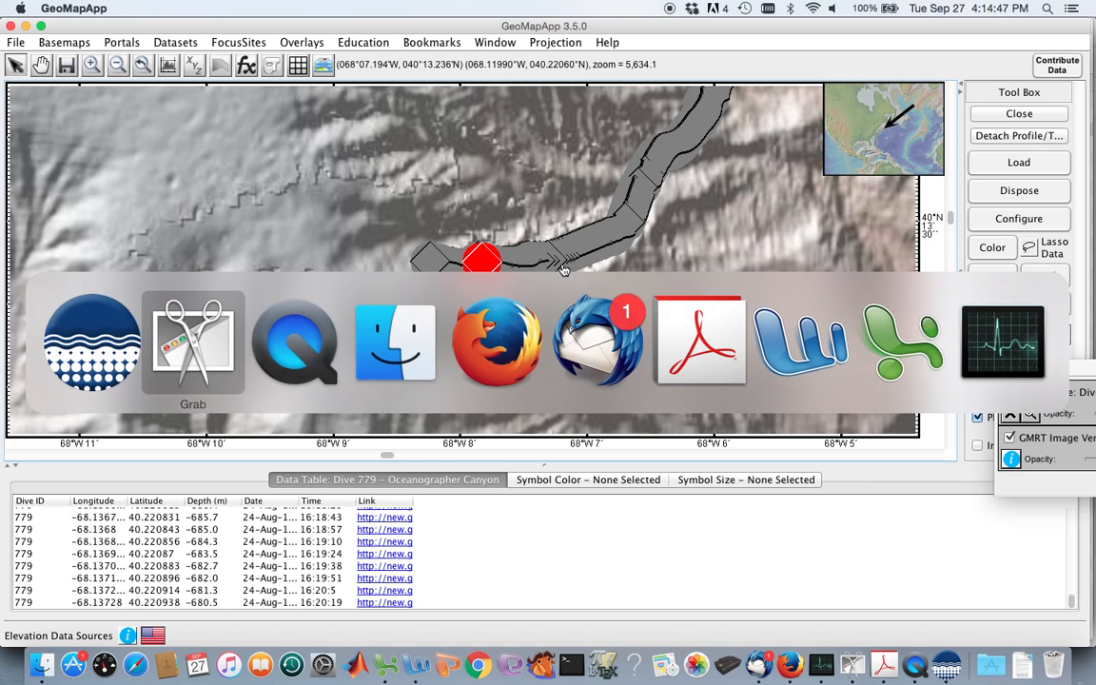
key("super+Tab")
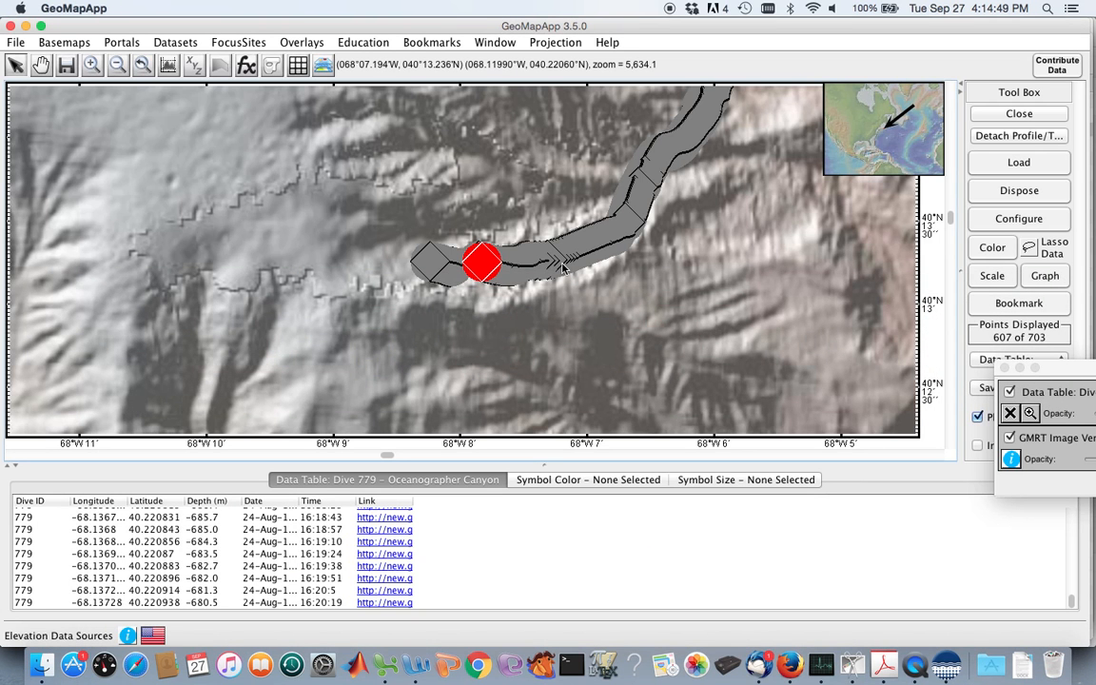
Remove the Dive 779 data layer from the map and load the Alvin Dive 780 - Heezen Canyon seafloor photographic transect.
left_click(1012, 414)
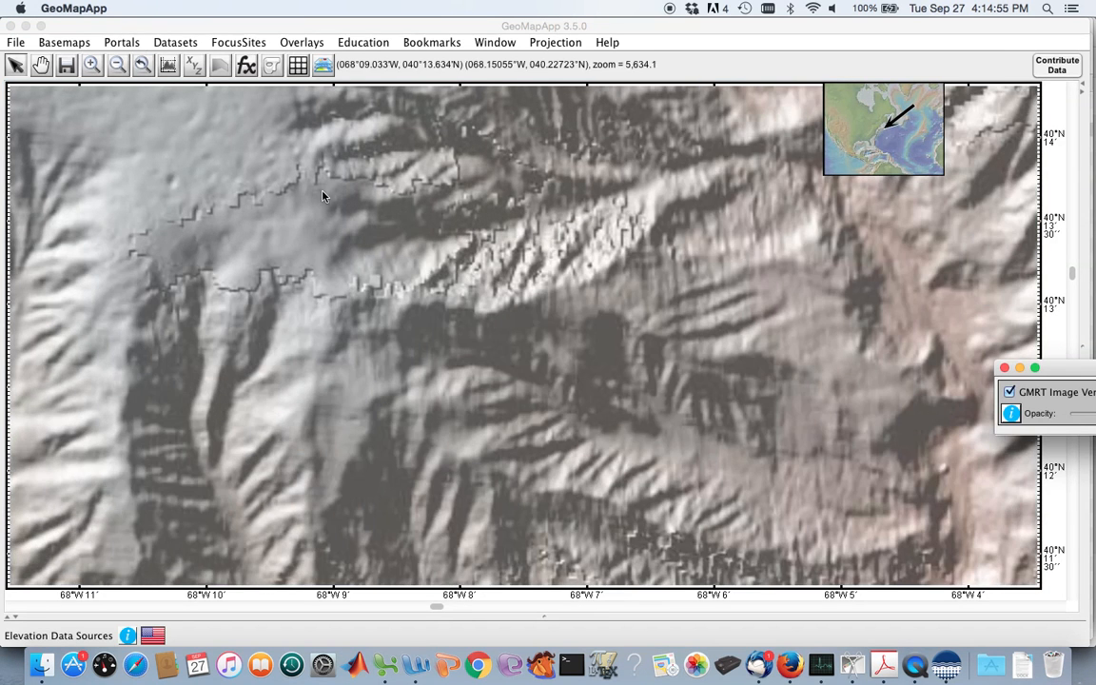
left_click(120, 66)
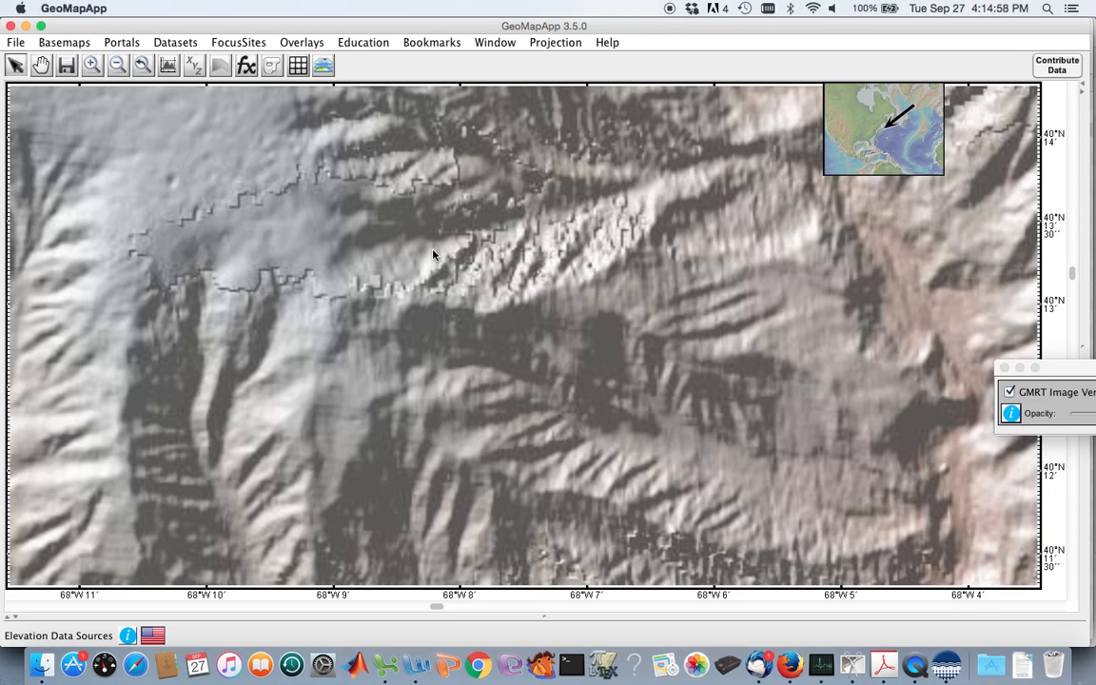
left_click(583, 334)
left_click(583, 334)
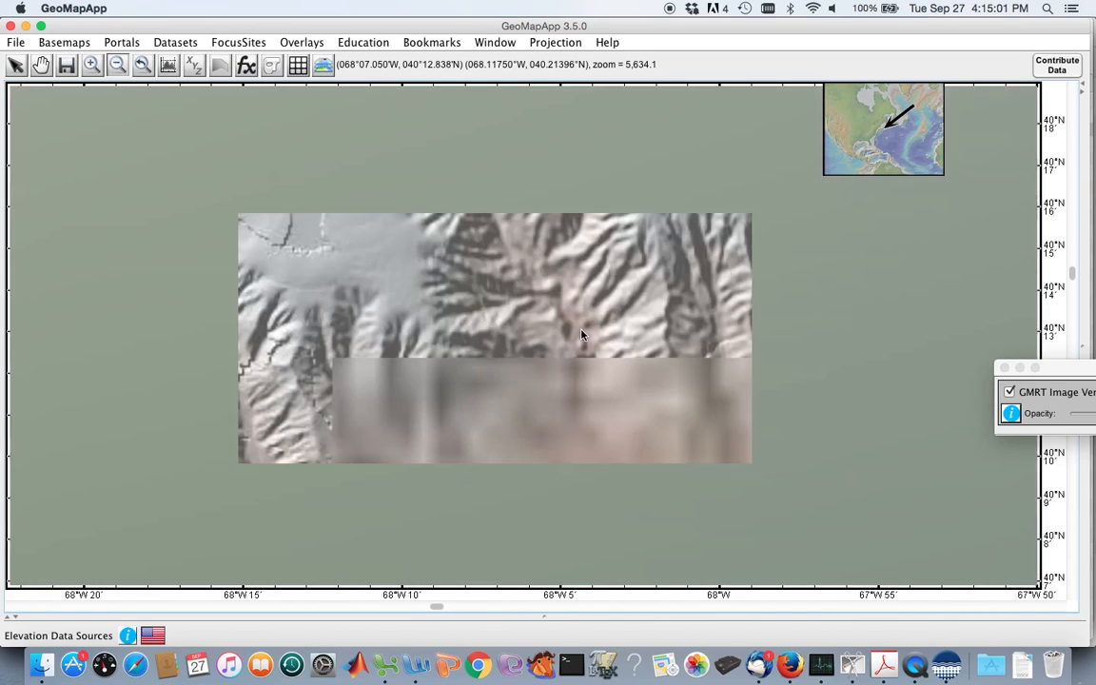
left_click(582, 334)
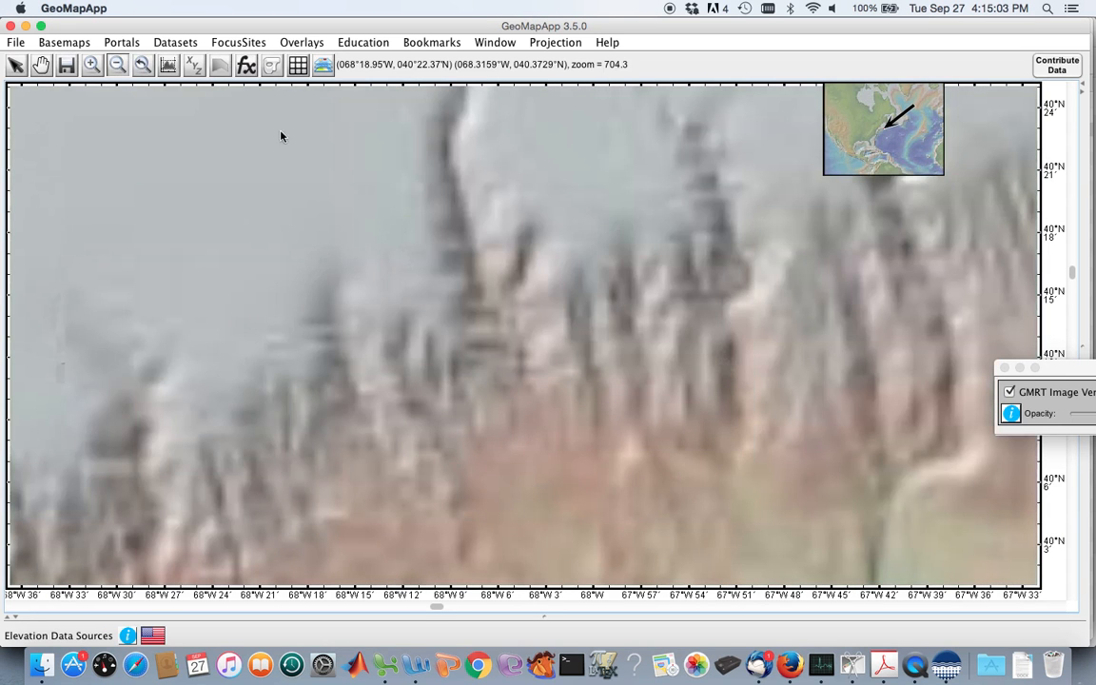
left_click(121, 42)
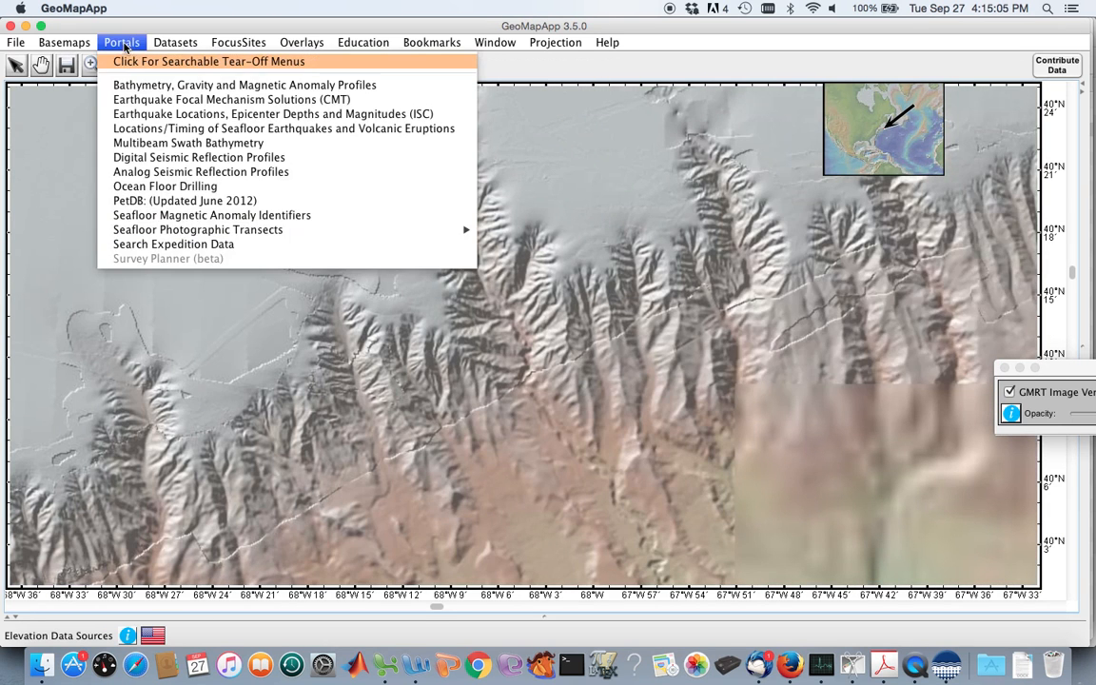
mouse_move(456, 230)
mouse_move(710, 231)
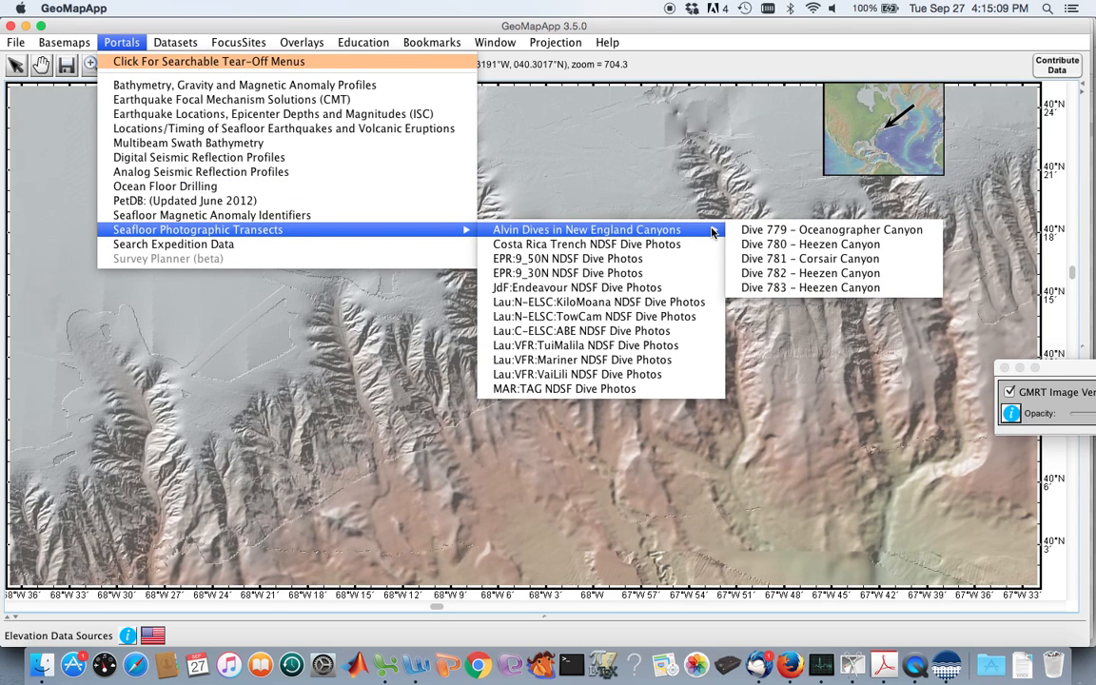
left_click(774, 244)
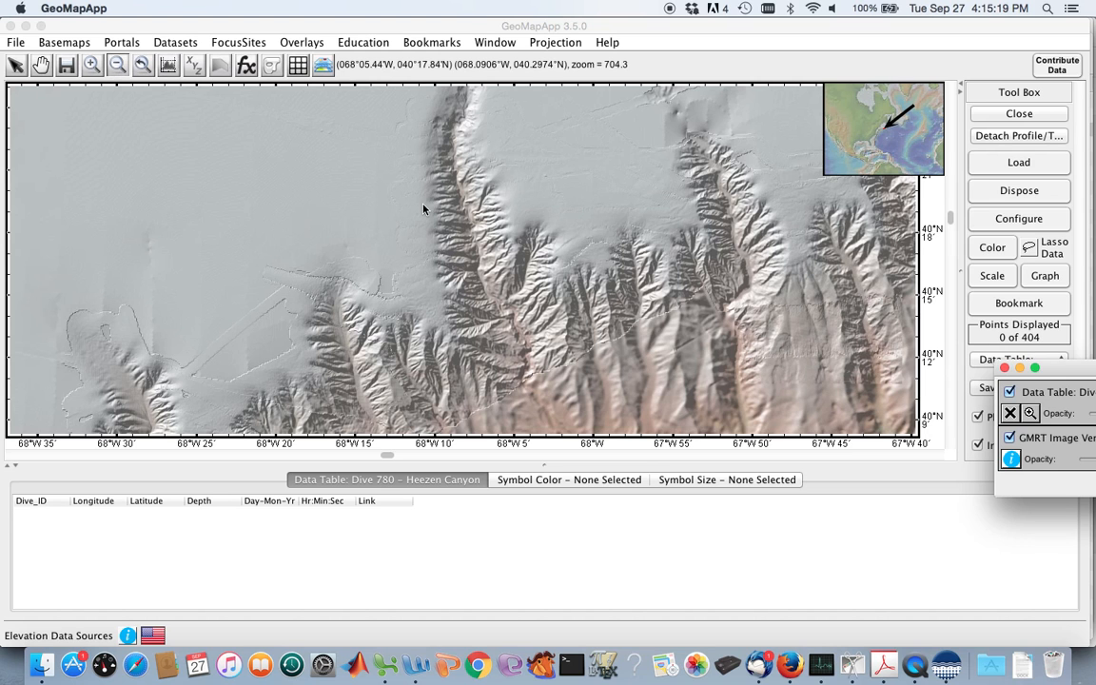
Bring the full Dive 780 track in Heezen Canyon into view at close range on the map.
left_click(116, 64)
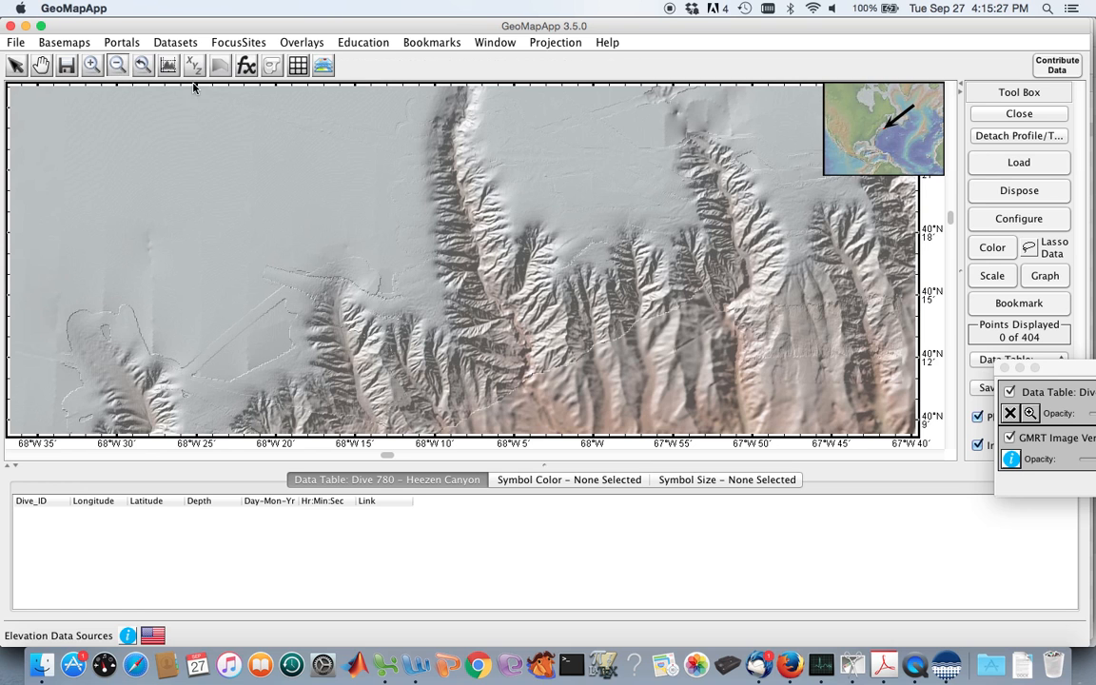
left_click(118, 63)
left_click(497, 219)
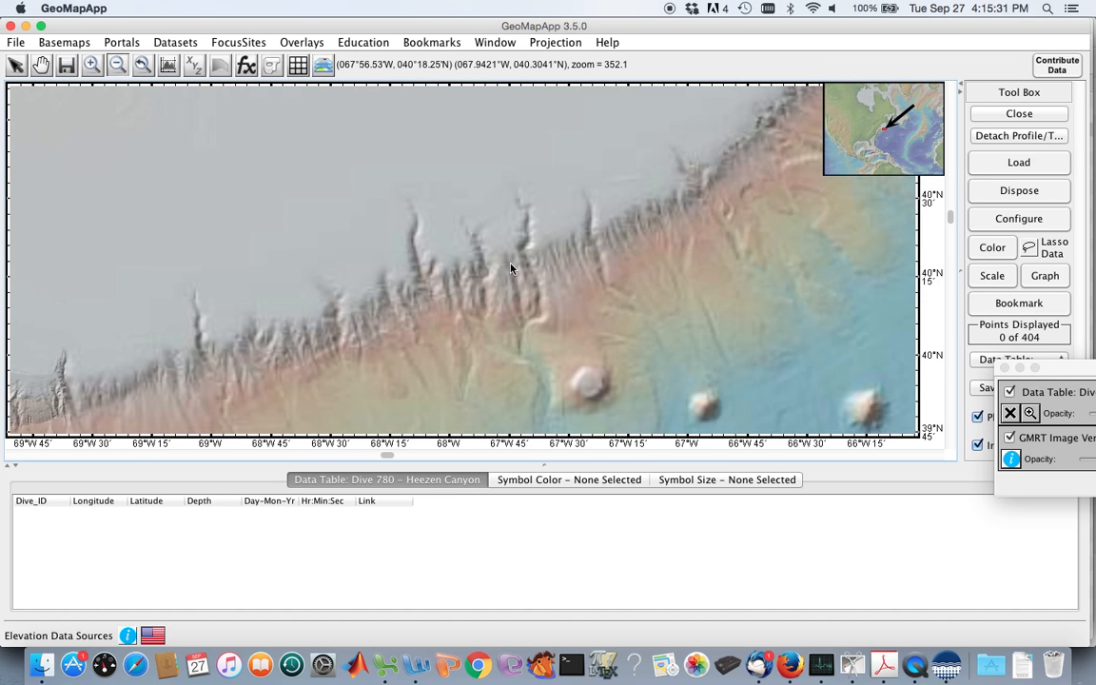
left_click(511, 269)
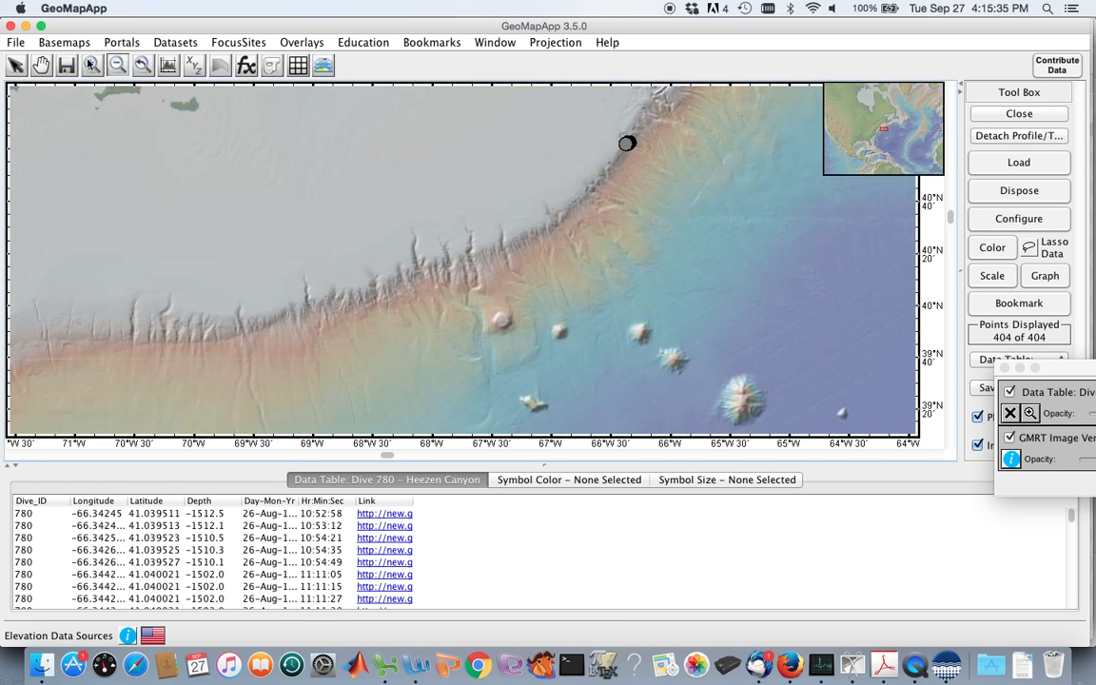
left_click_drag(587, 110, 674, 188)
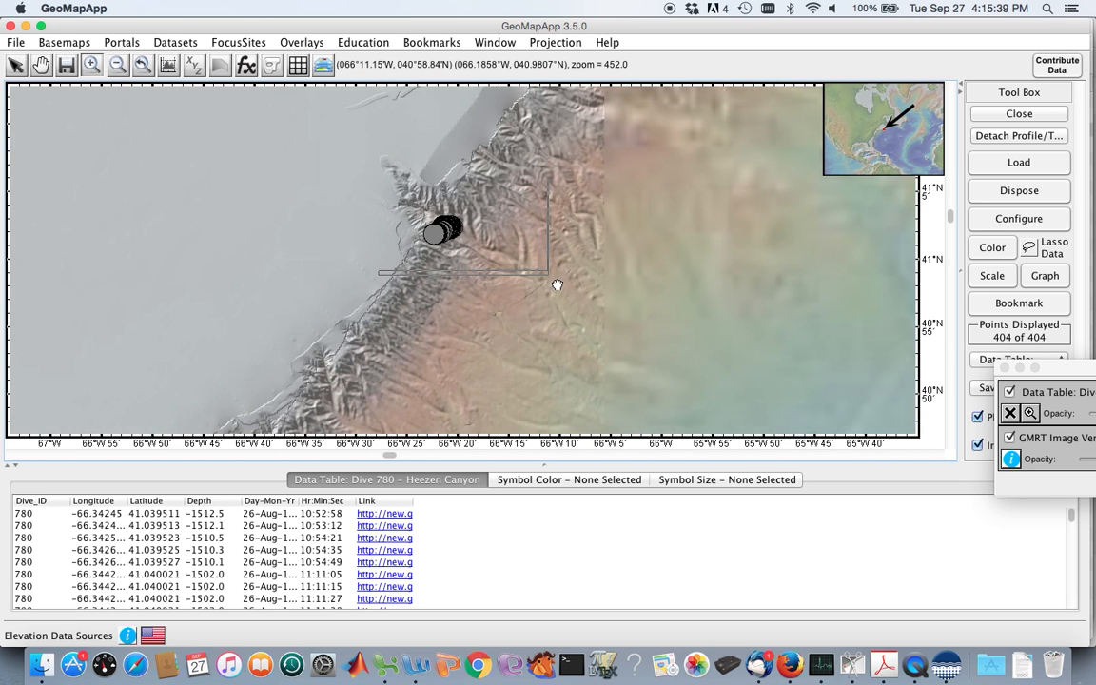
left_click_drag(308, 231, 501, 318)
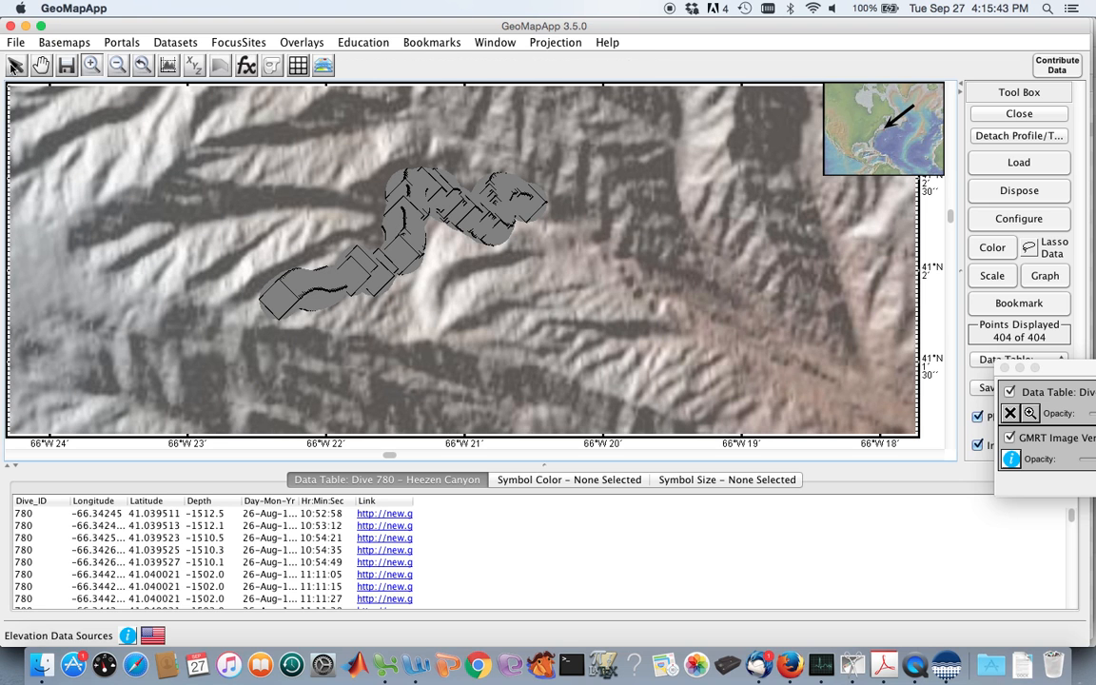
Open the seafloor photo for a point midway along the Dive 780 track and place the enlarged viewer beside the track.
left_click(15, 65)
left_click(402, 227)
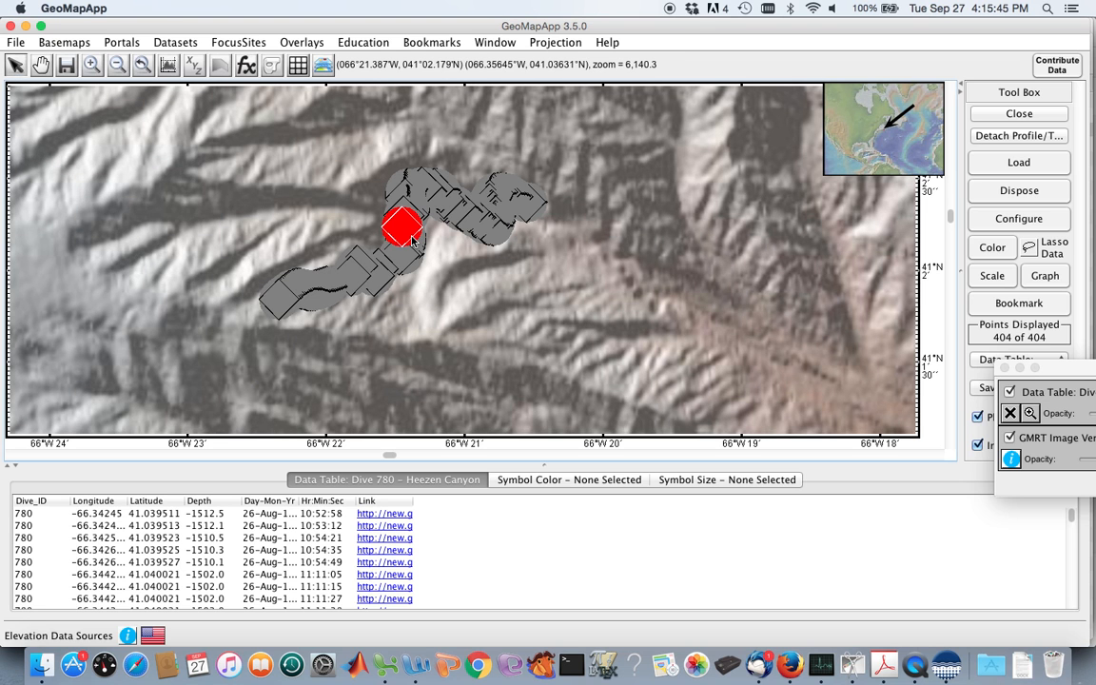
left_click_drag(154, 219, 582, 465)
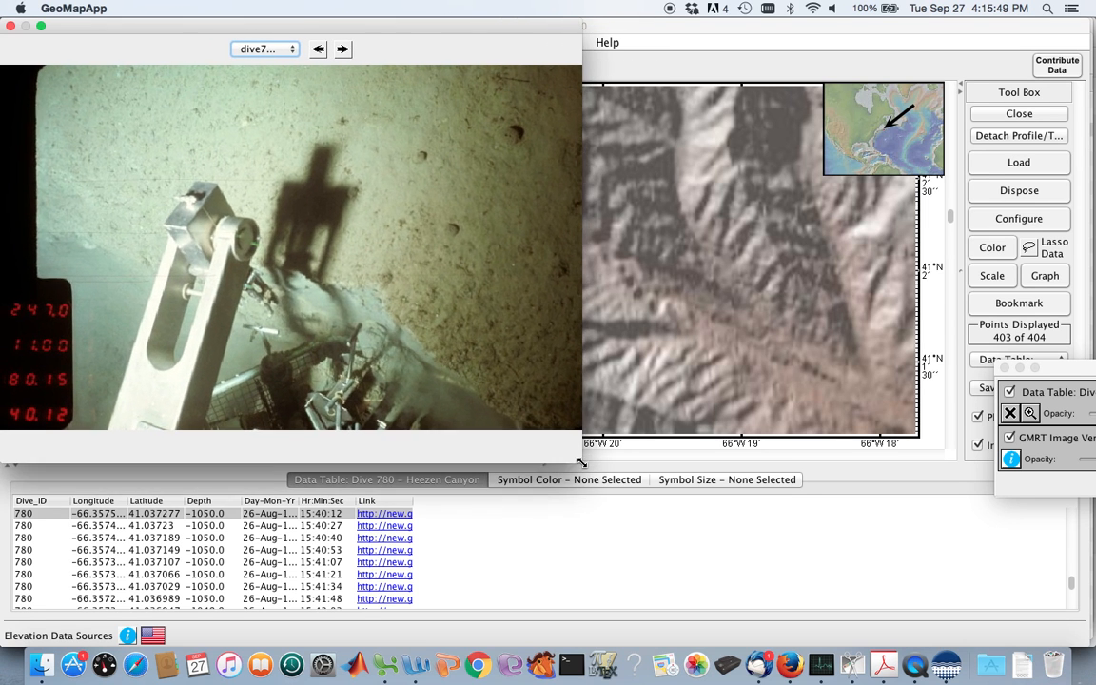
left_click_drag(95, 19, 680, 53)
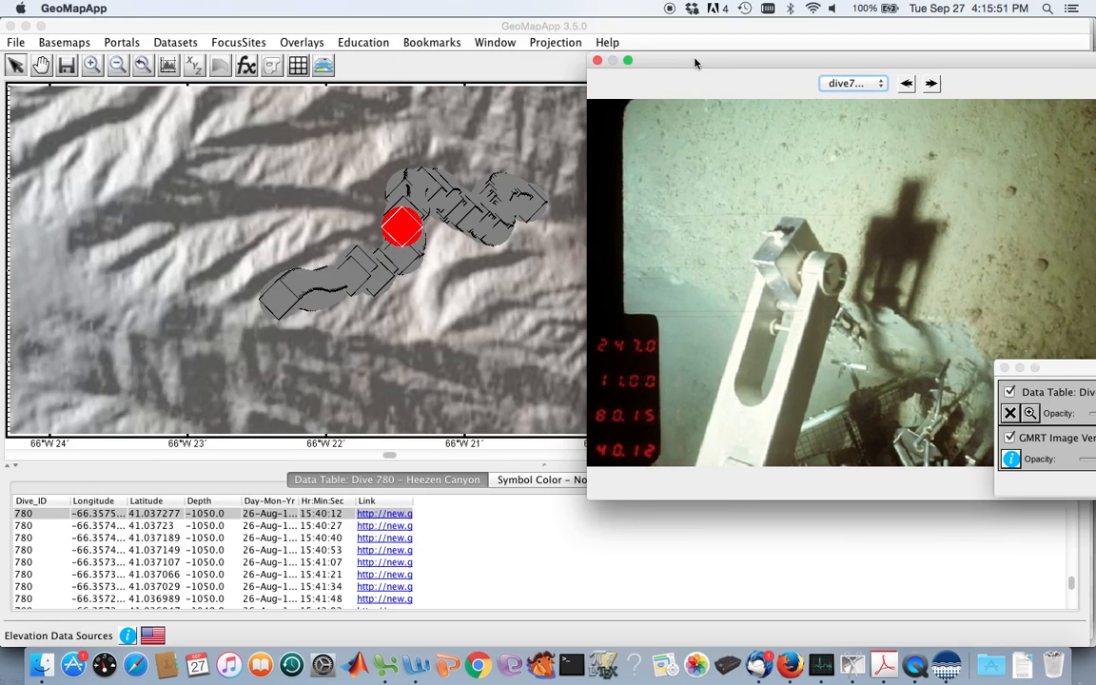
Select the point at the eastern, deep end of the Dive 780 track and browse its photos up to the 11:11:05 frame.
left_click(536, 205)
left_click(536, 204)
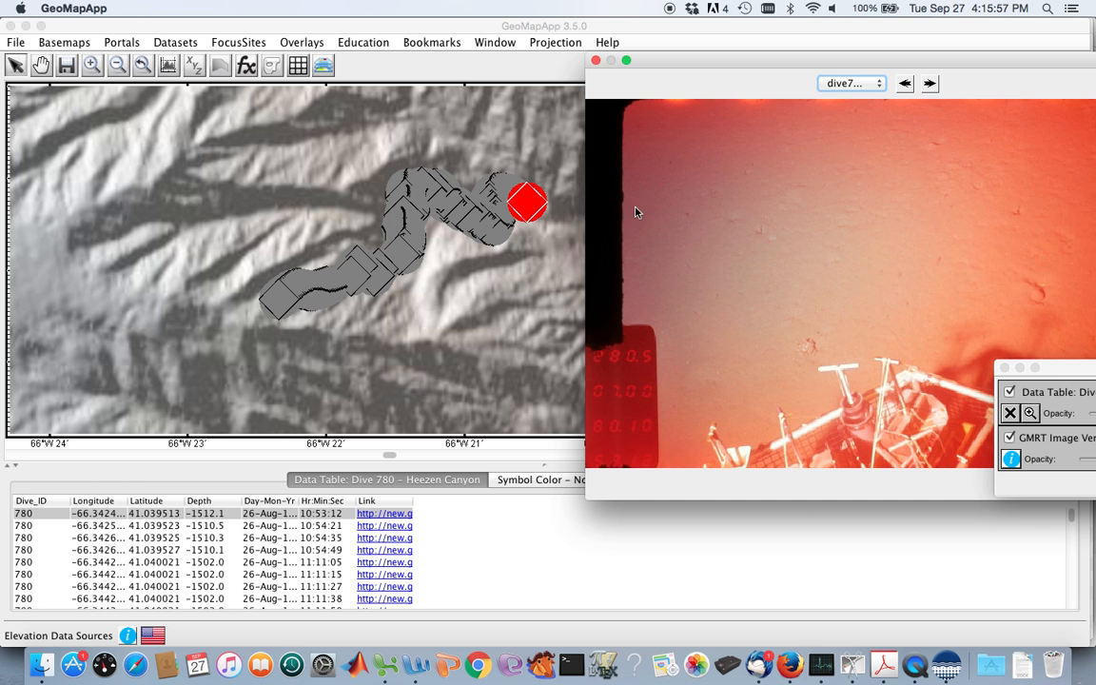
left_click(929, 83)
left_click(929, 83)
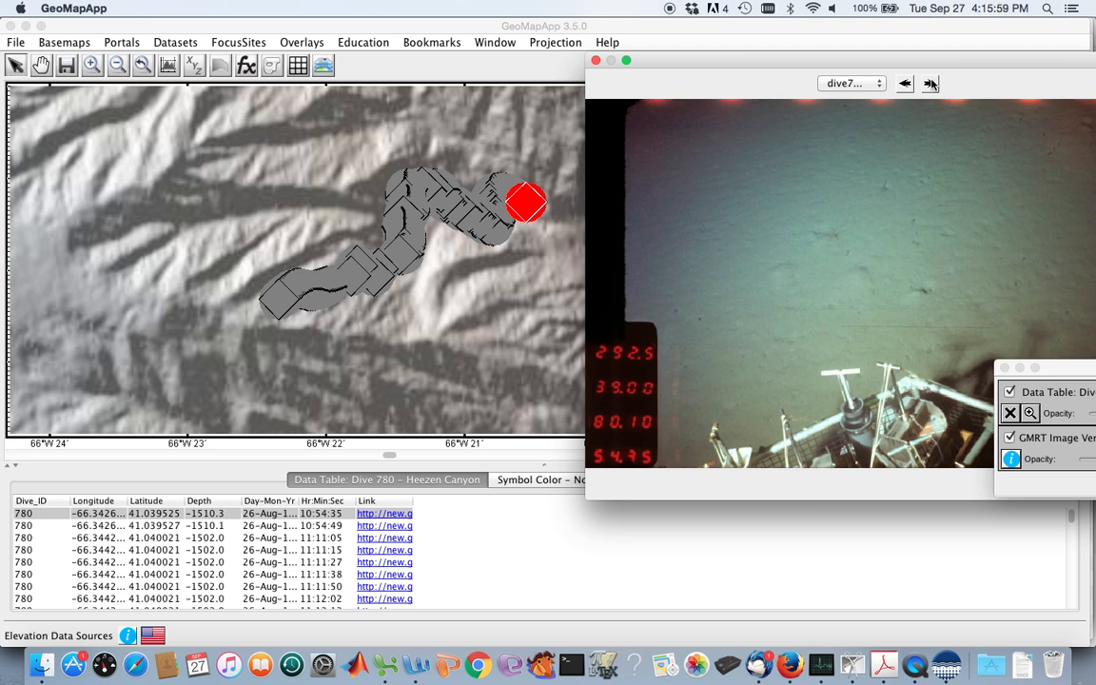
left_click(930, 83)
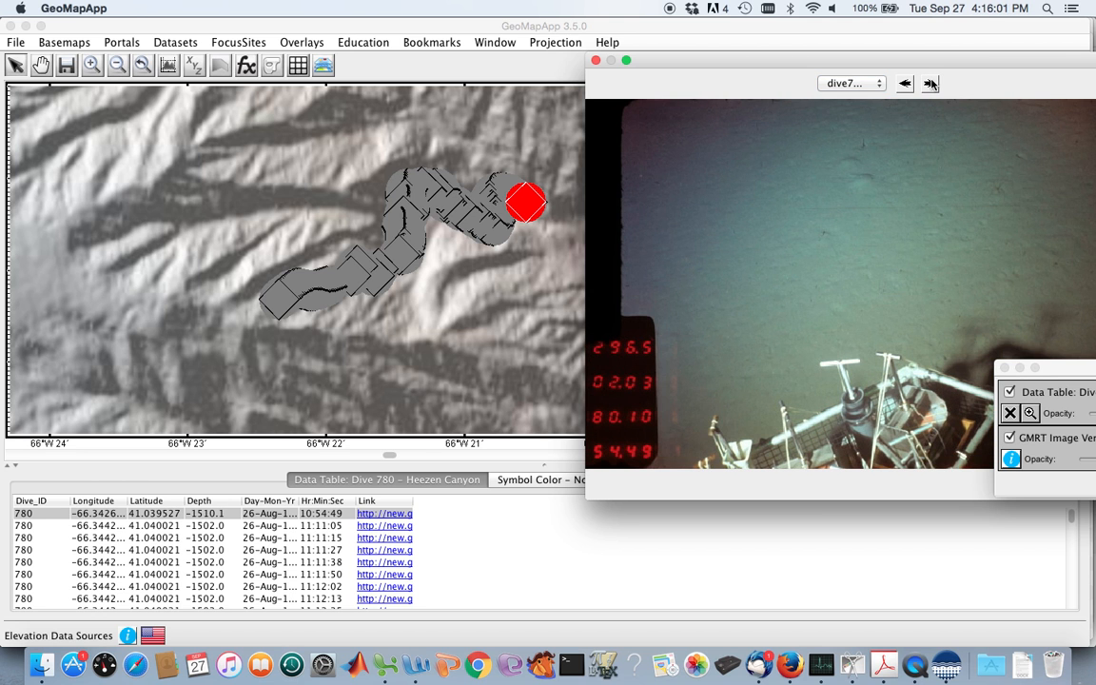
left_click(930, 82)
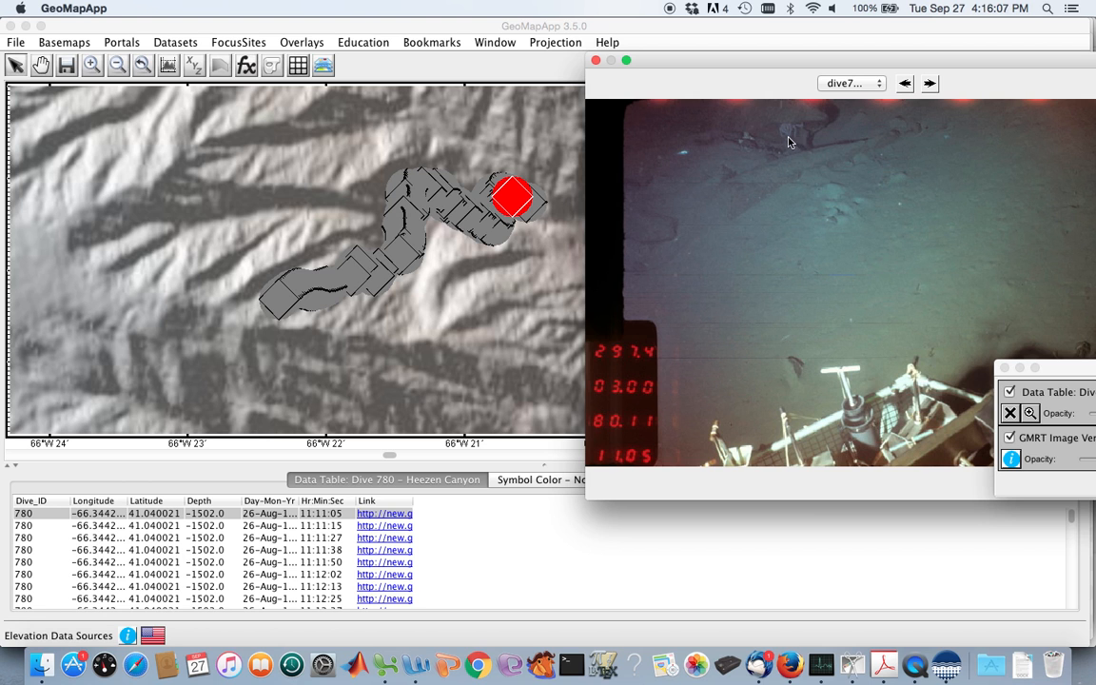
Continue through the Dive 780 photos from the 11:11:15 frame up to the 11:13:23 frame.
left_click(929, 84)
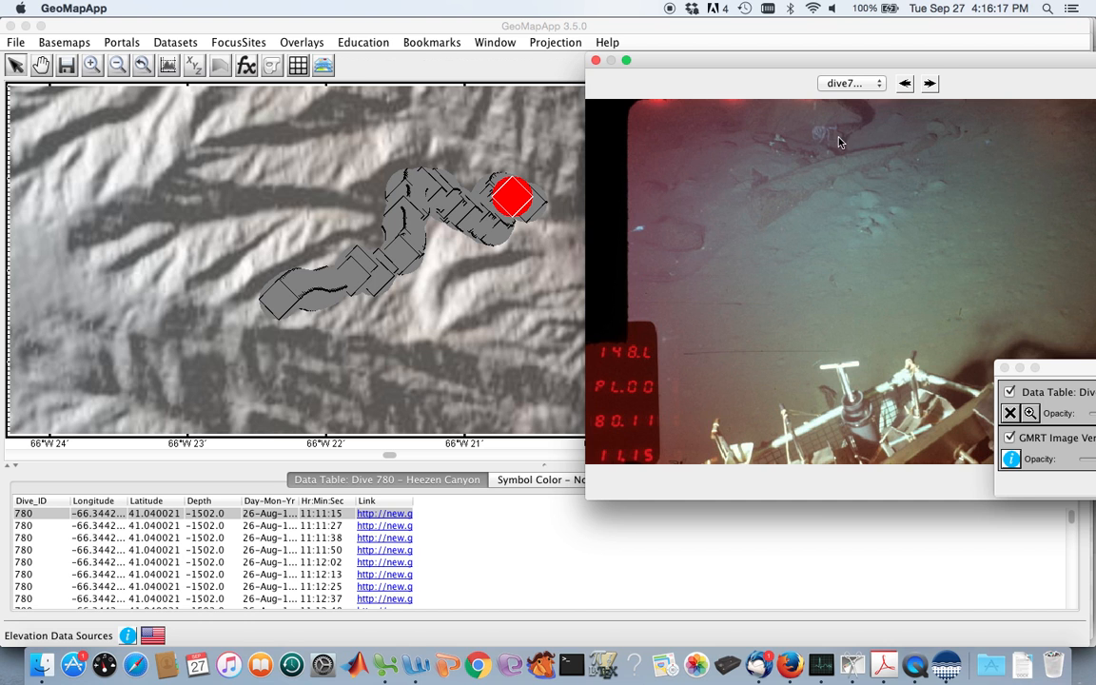
left_click(930, 83)
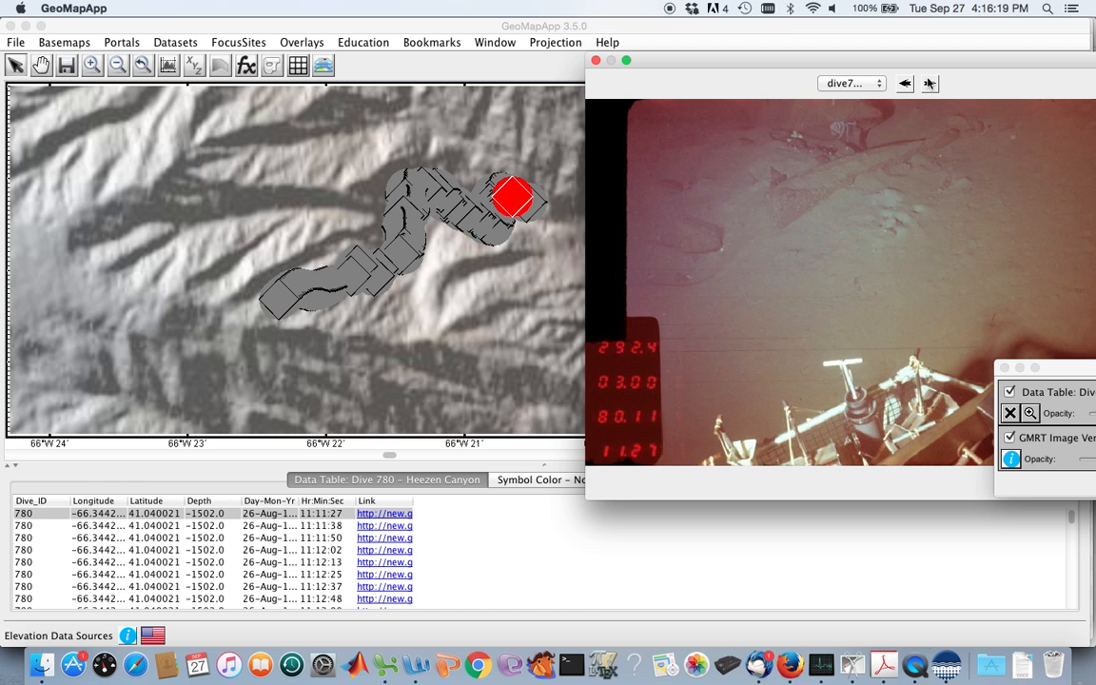
left_click(932, 83)
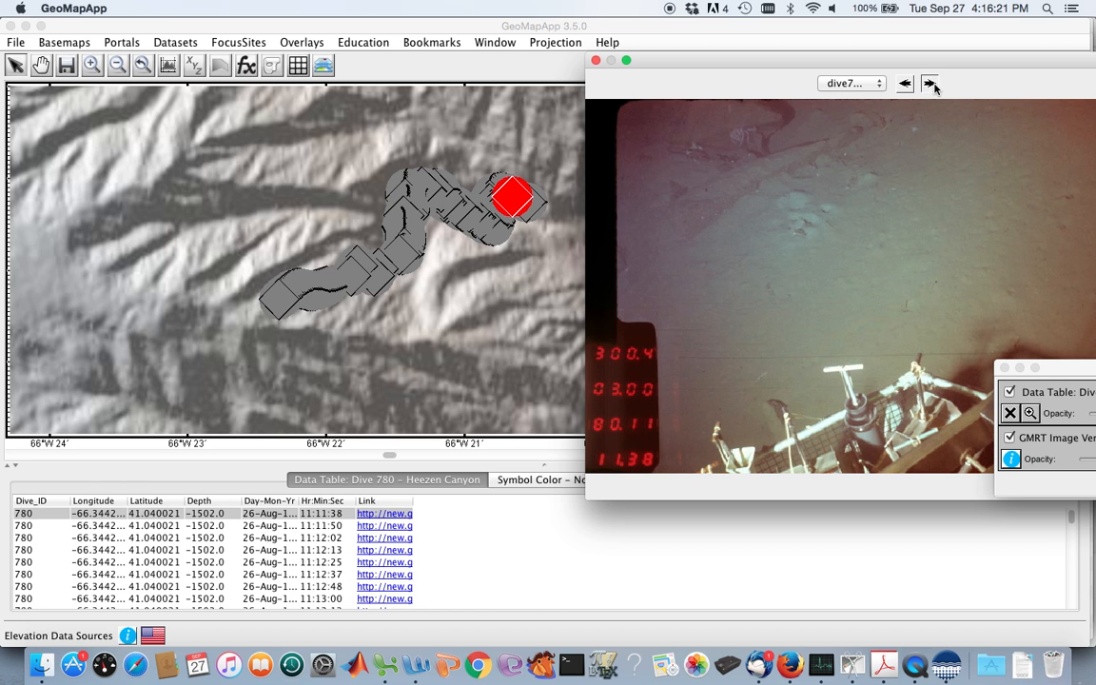
left_click(932, 83)
left_click(931, 83)
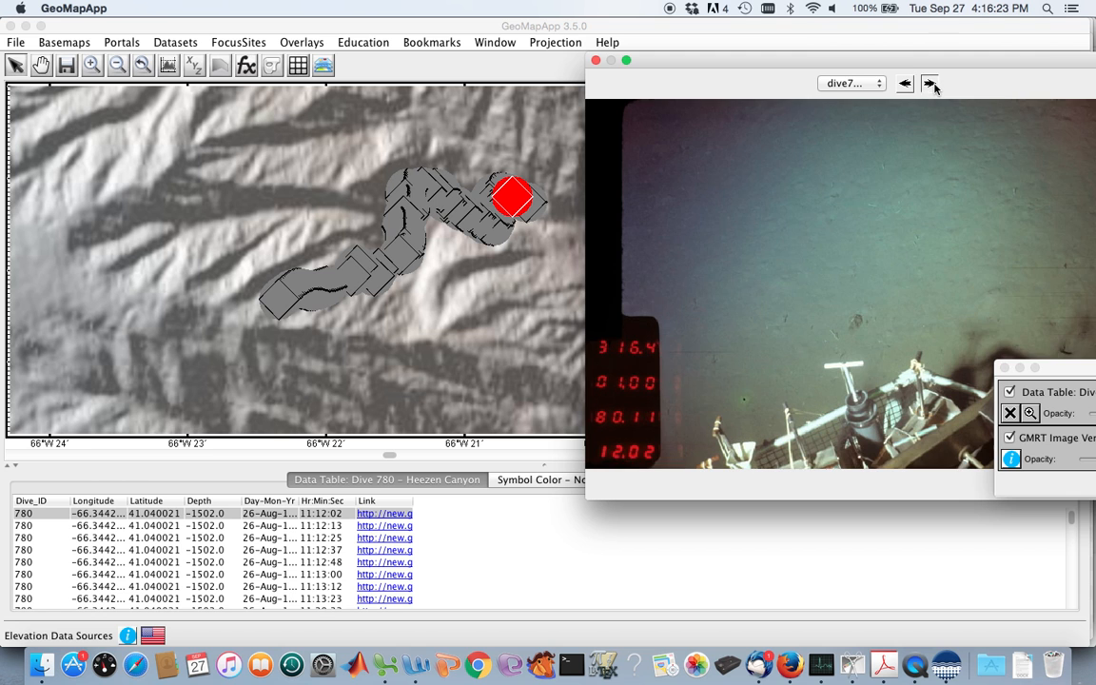
left_click(931, 84)
left_click(932, 84)
left_click(931, 83)
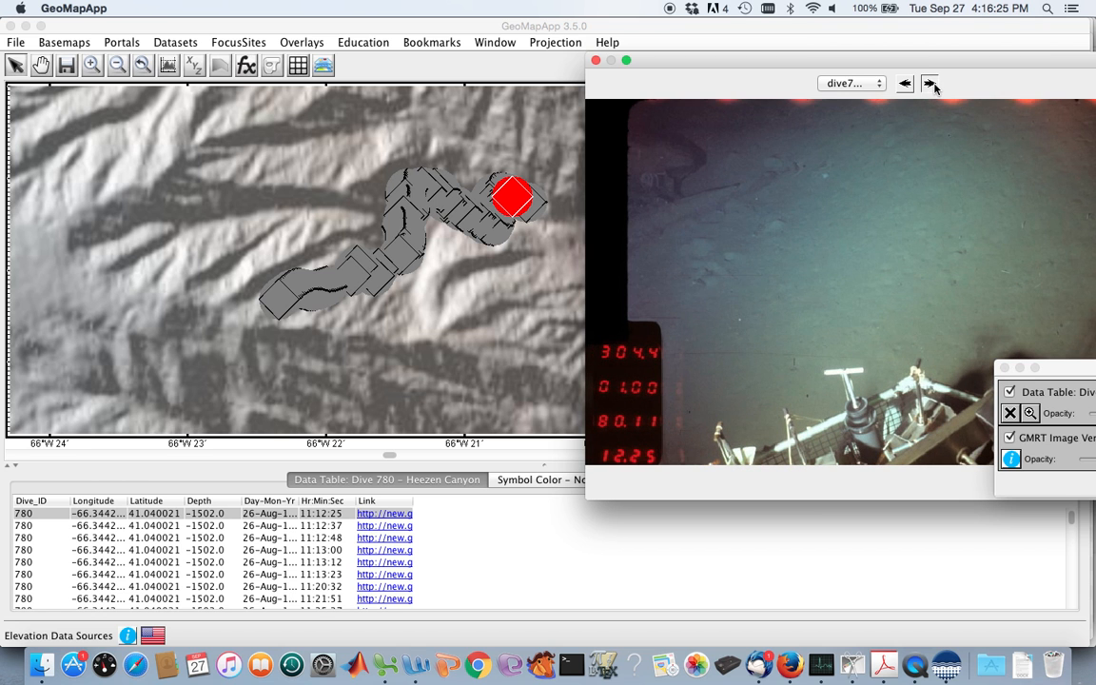
left_click(931, 84)
left_click(931, 84)
left_click(931, 84)
left_click(931, 84)
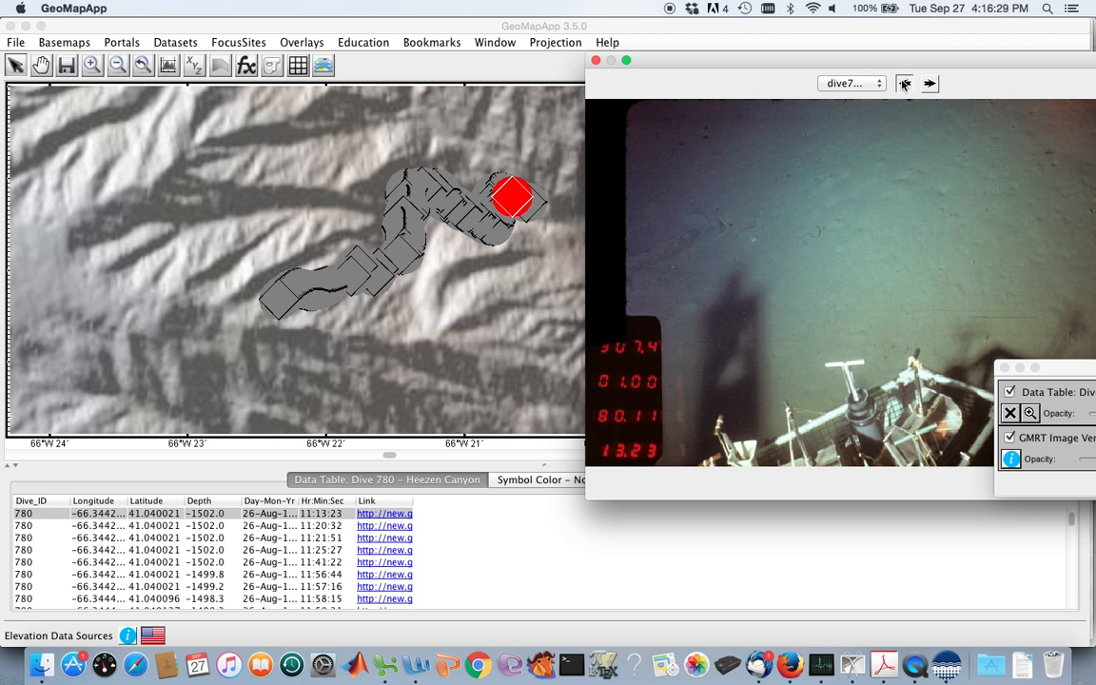
Go back to the 11:13:12 photo of Dive 780, and advance through the boulder frames up to 11:41:22.
left_click(904, 84)
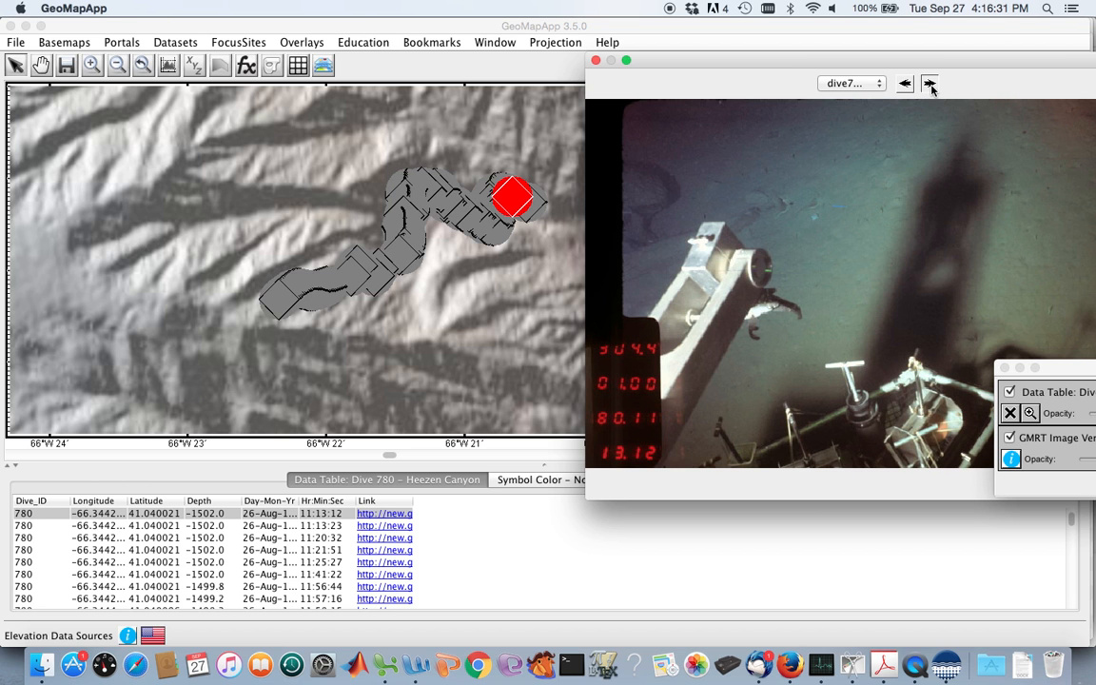
left_click(931, 83)
left_click(931, 84)
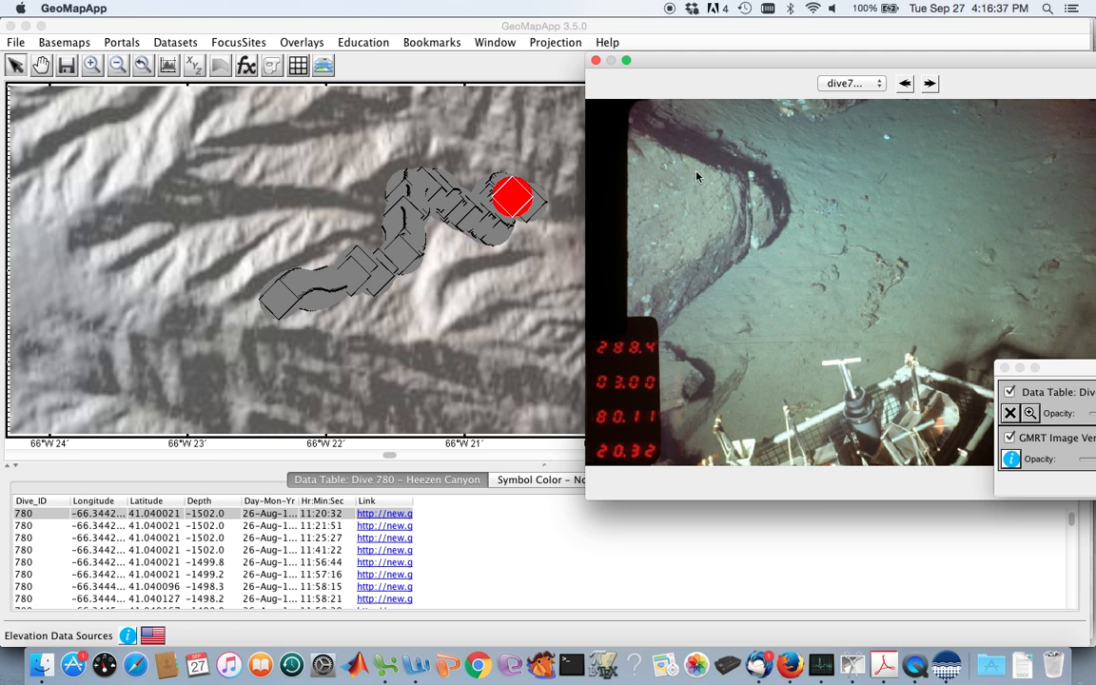
left_click(930, 84)
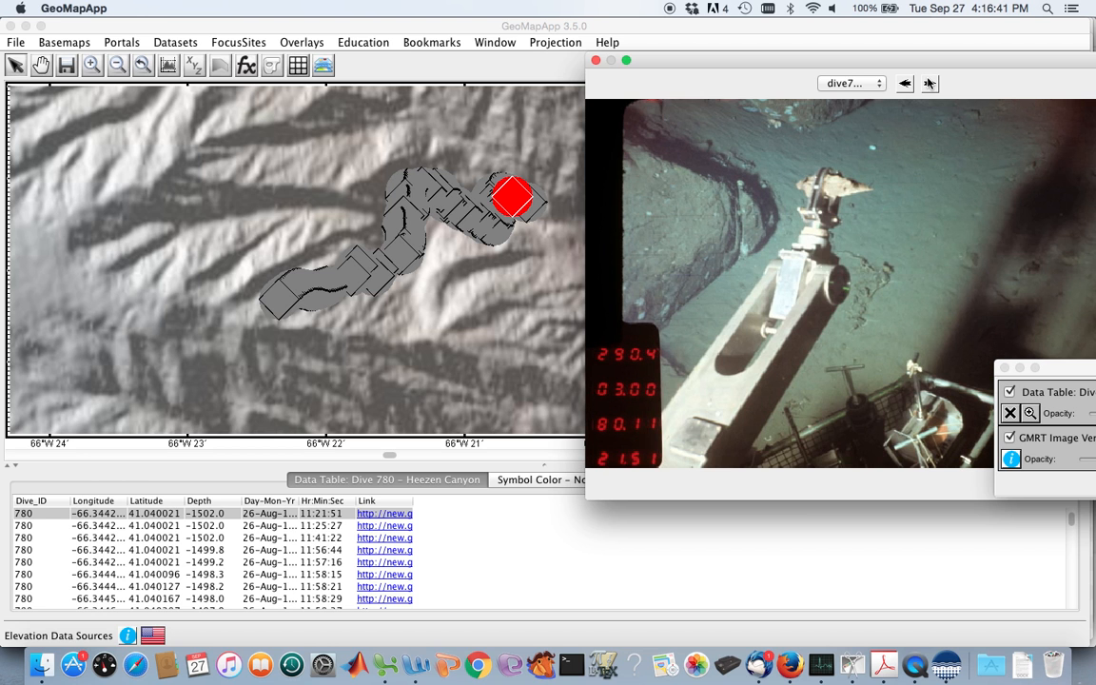
left_click(929, 84)
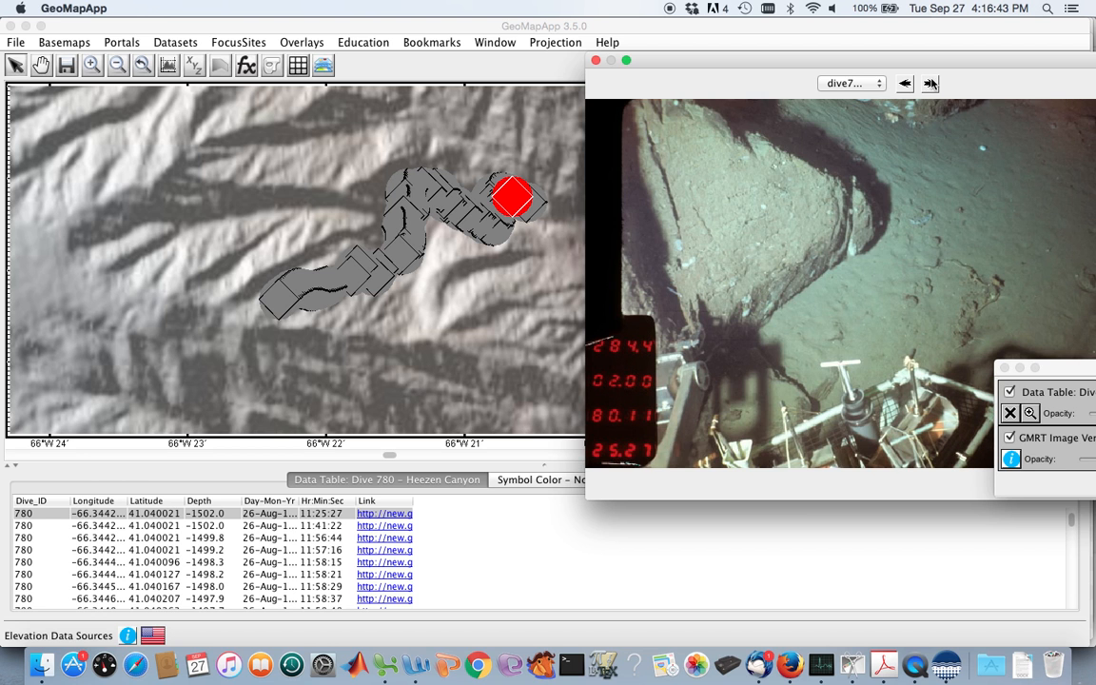
left_click(929, 83)
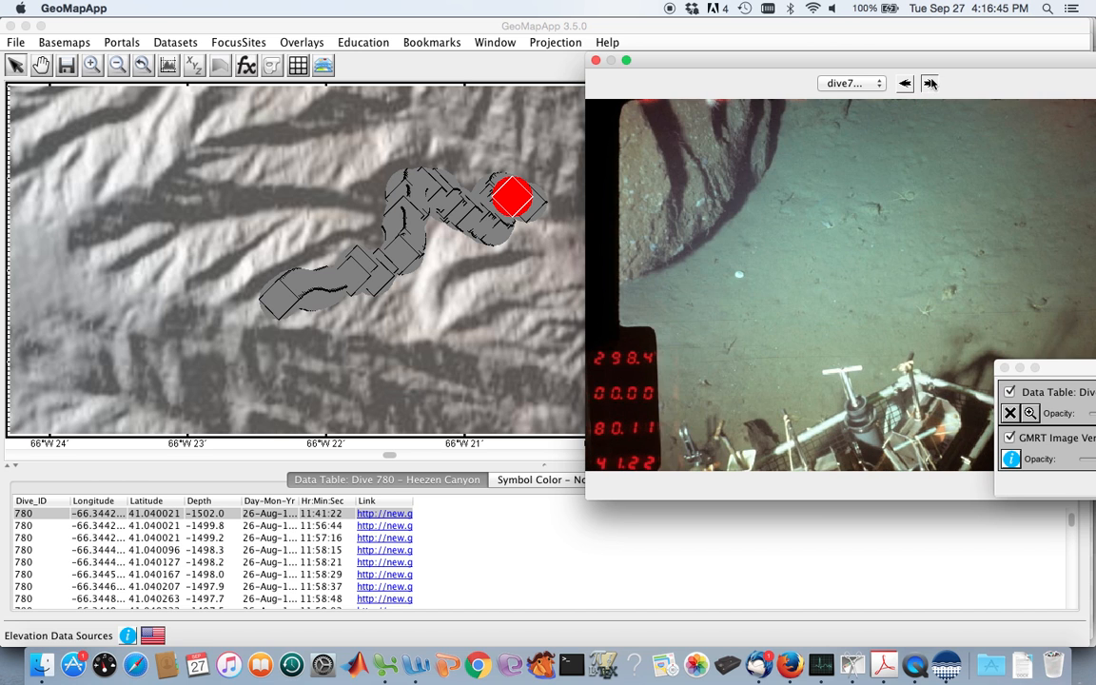
Browse the Dive 780 photos of the rock outcrops up to the 11:58:48 frame.
left_click(929, 83)
left_click(930, 84)
left_click(930, 84)
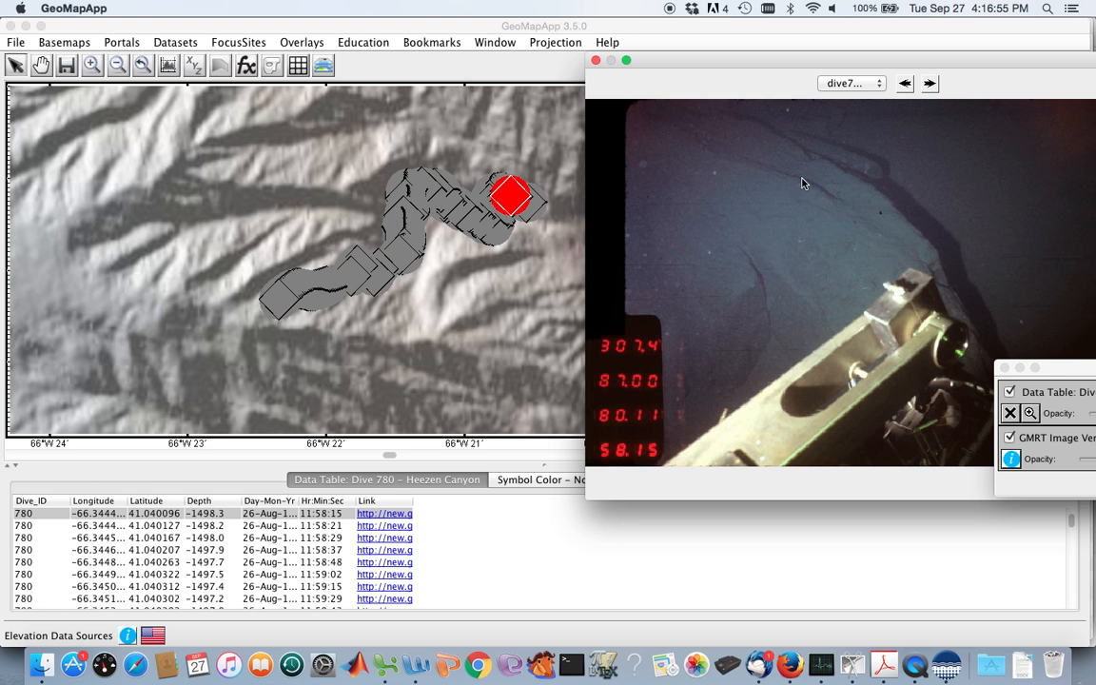
left_click(930, 83)
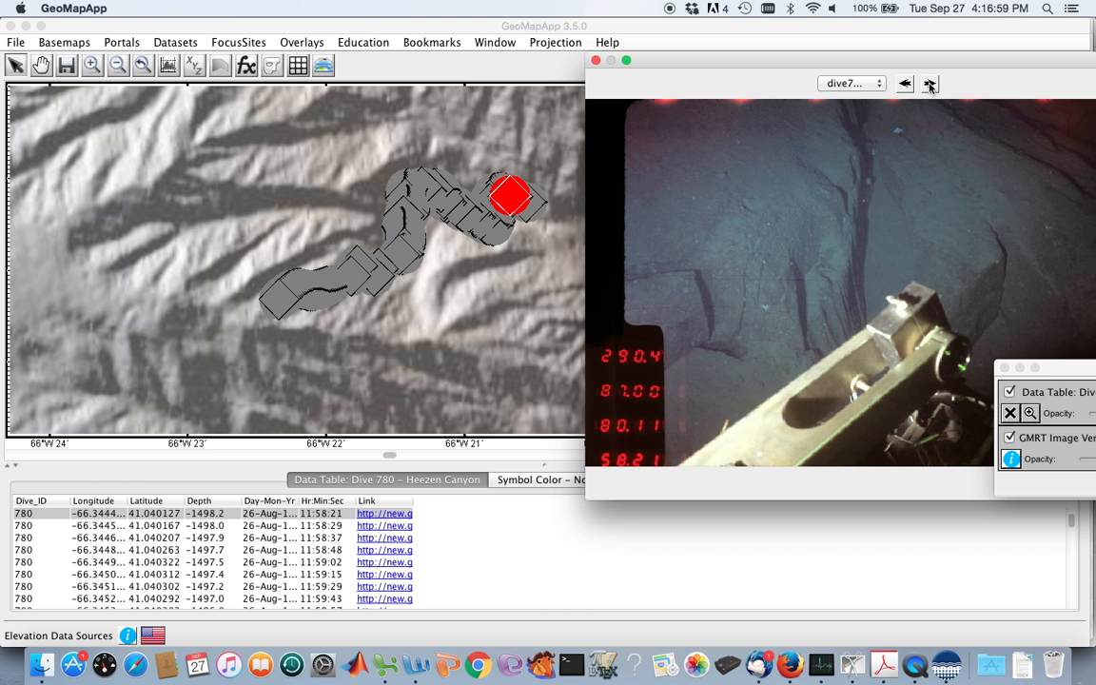
left_click(929, 84)
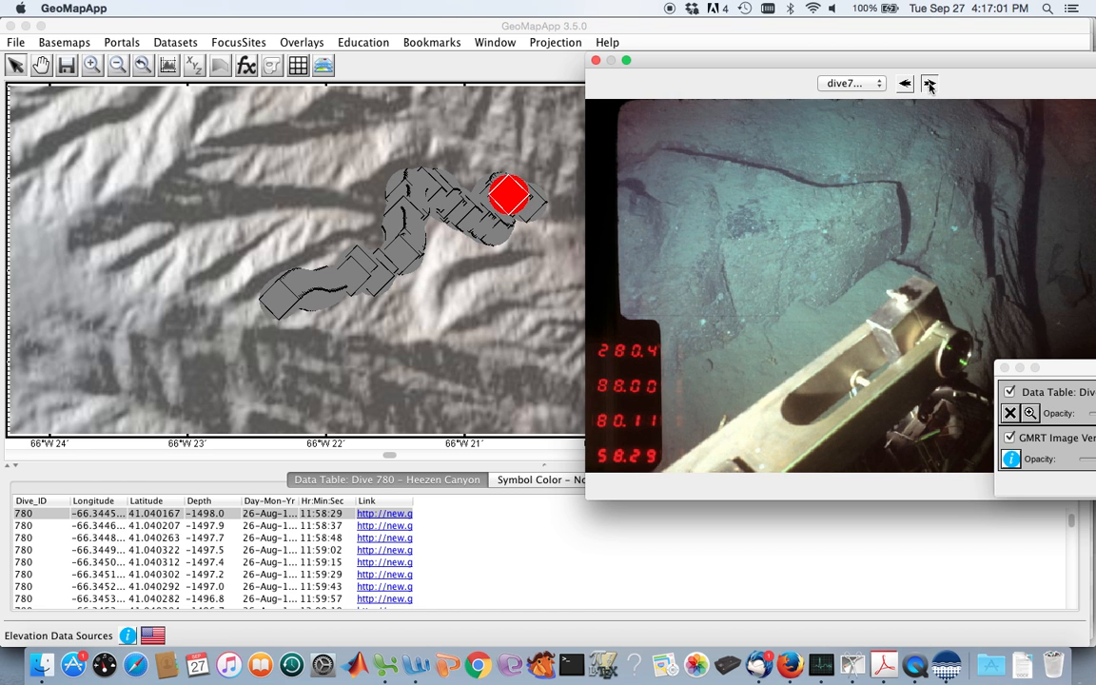
left_click(929, 83)
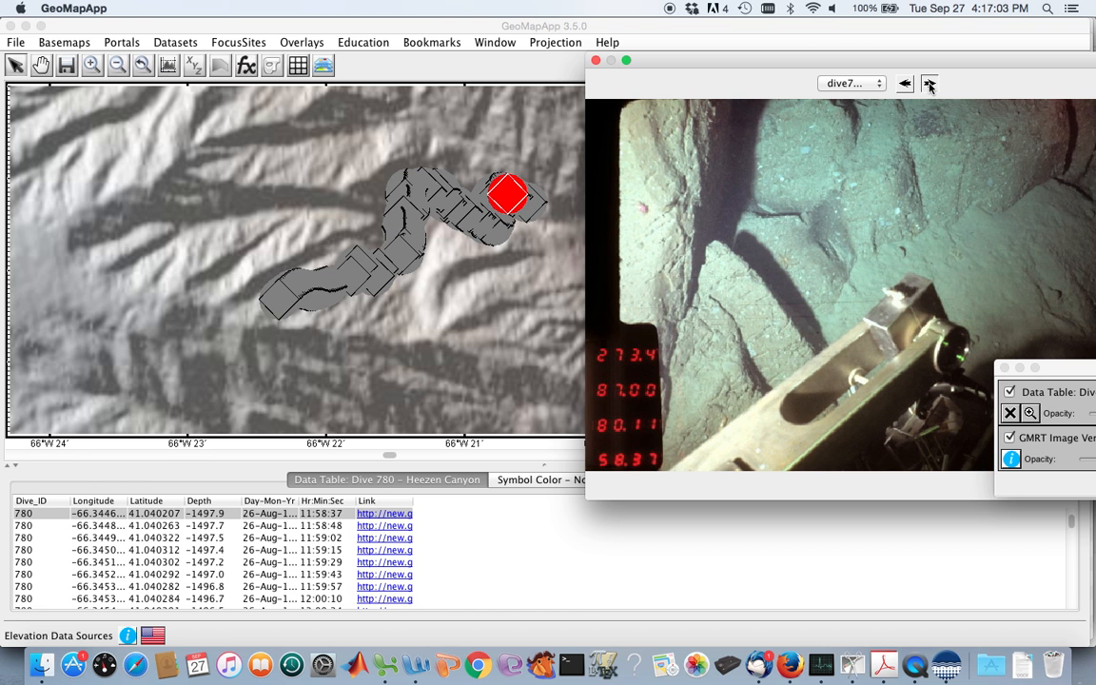
left_click(929, 83)
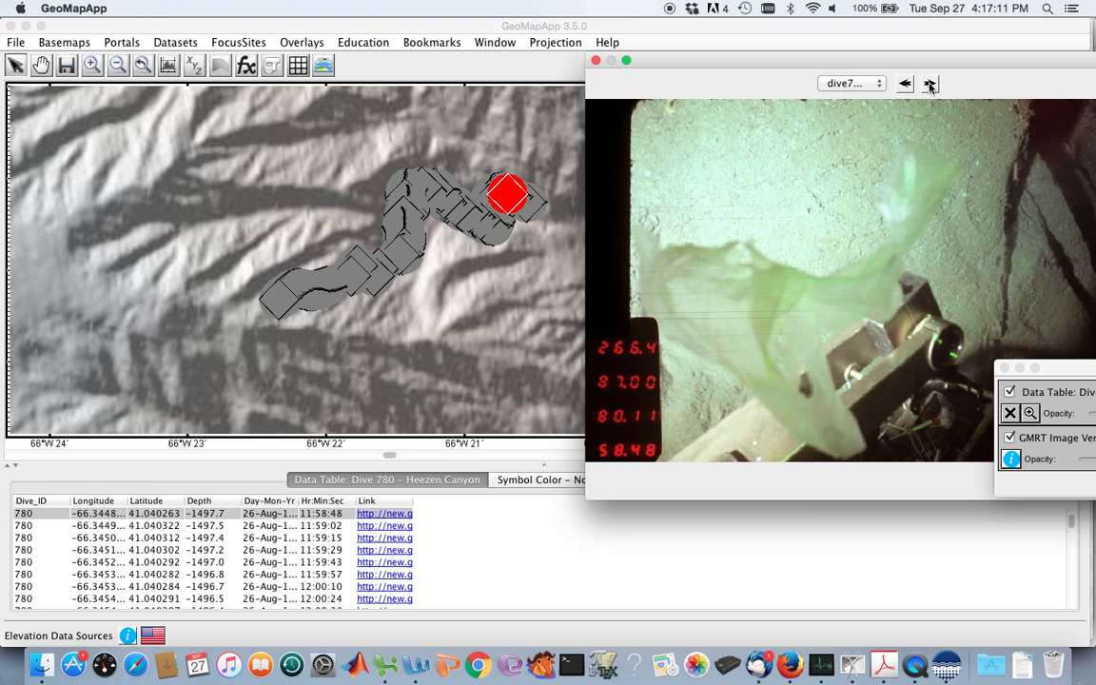
View the Dive 780 canyon-wall photos from the 11:59:02 frame up to the 12:00:38 frame.
left_click(930, 84)
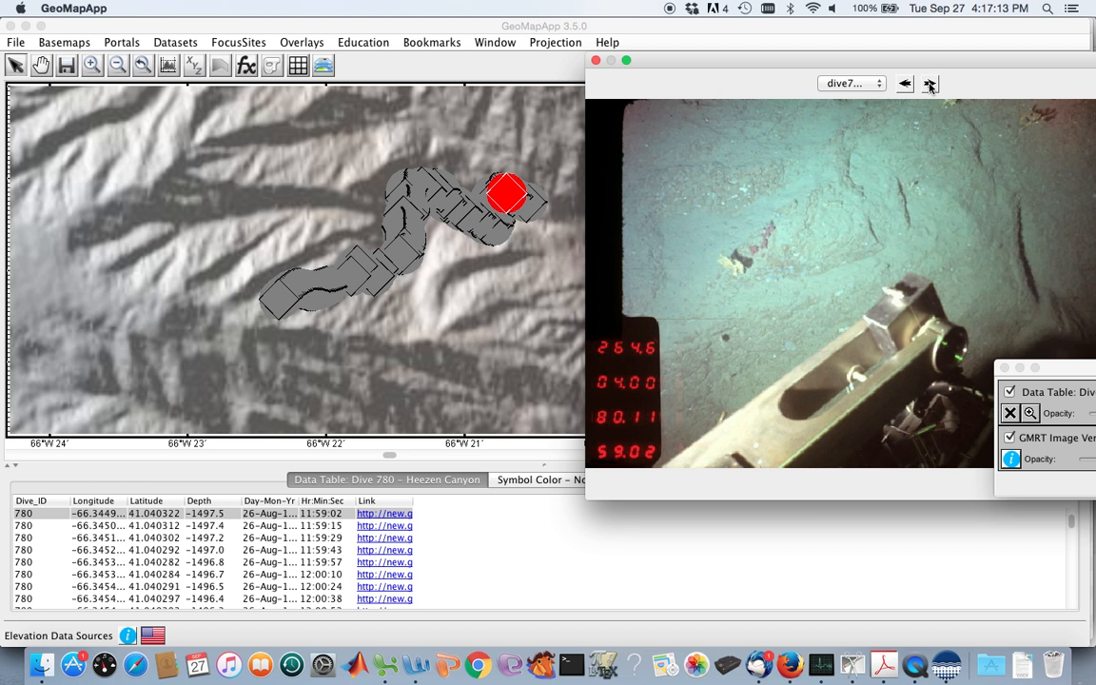
left_click(930, 85)
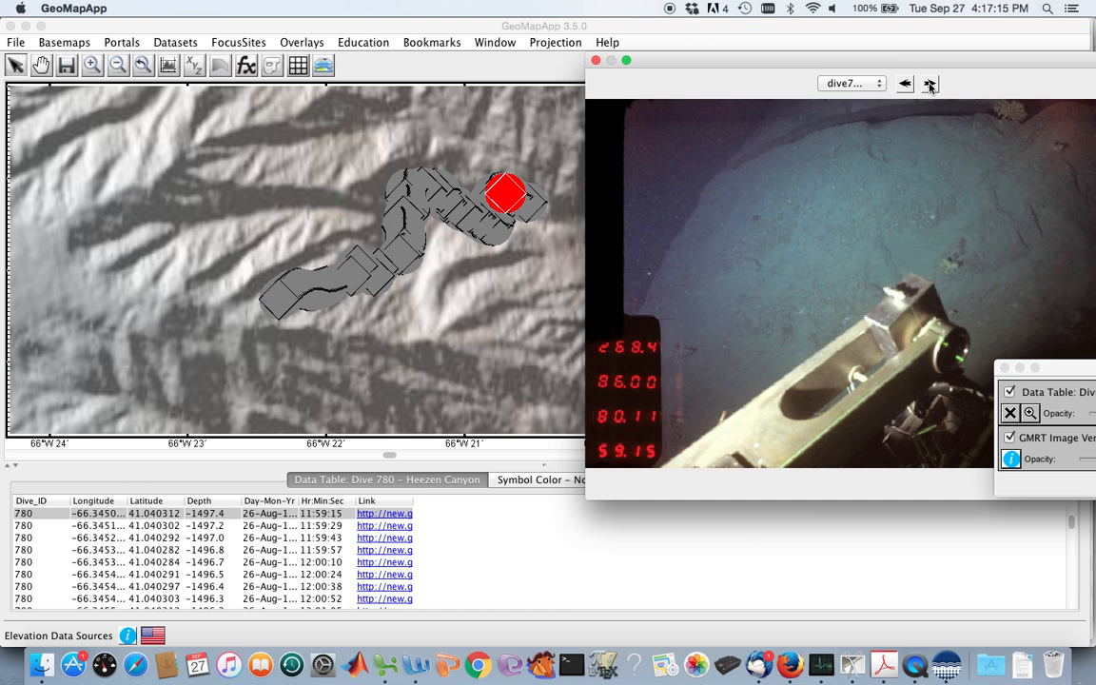
left_click(929, 85)
left_click(930, 85)
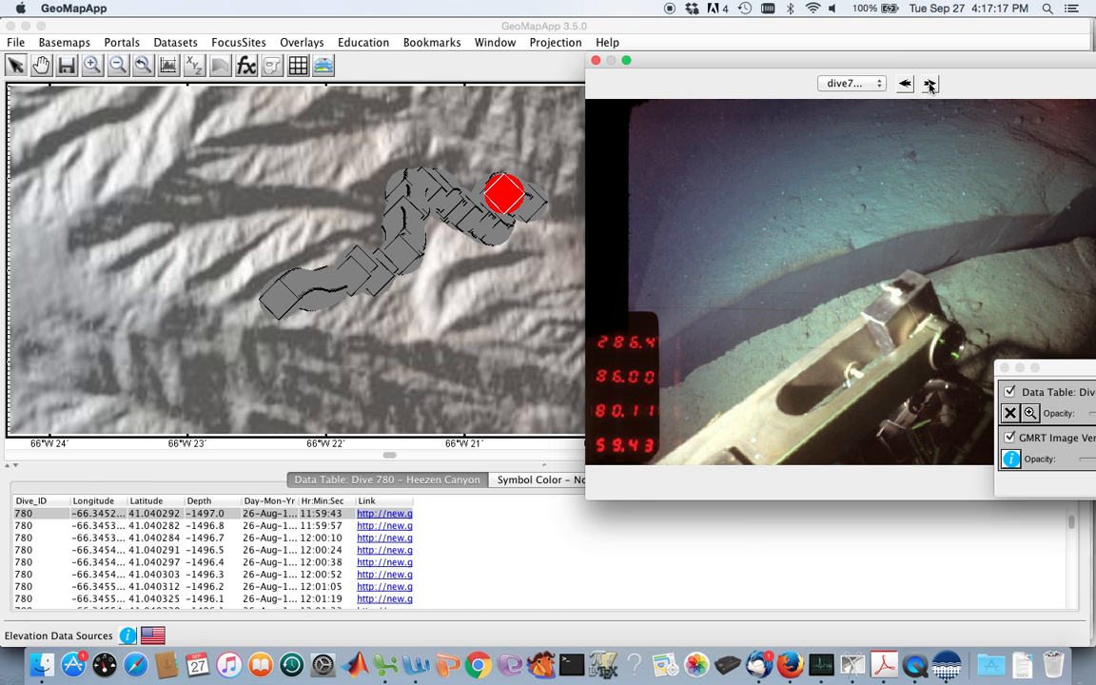
left_click(929, 85)
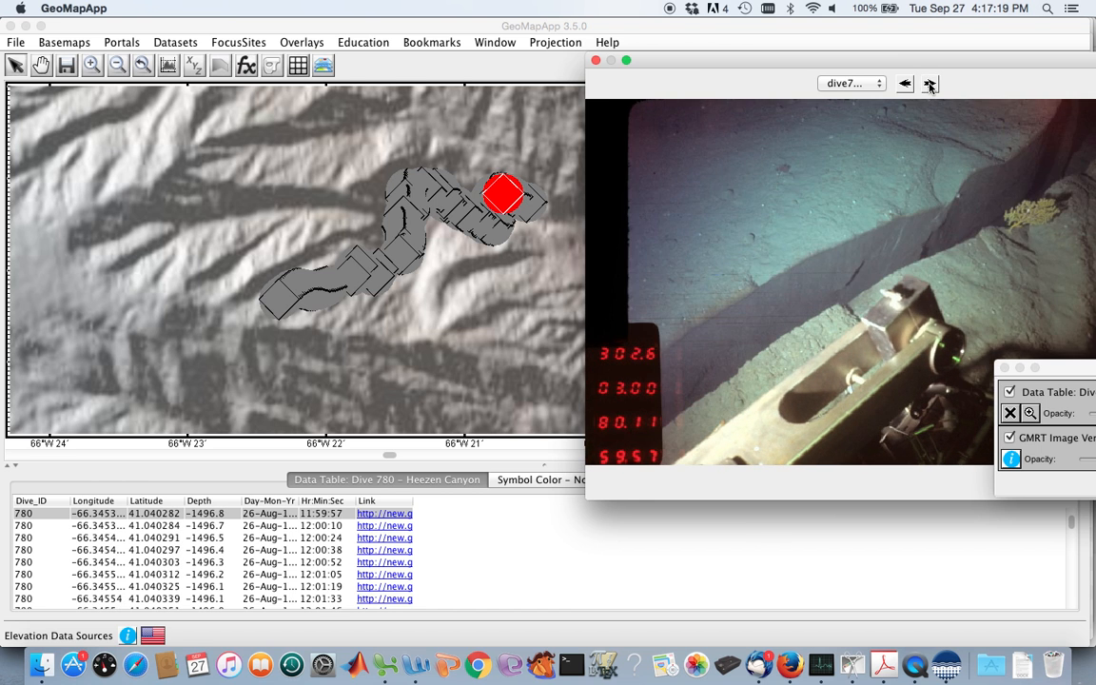
left_click(930, 84)
left_click(930, 85)
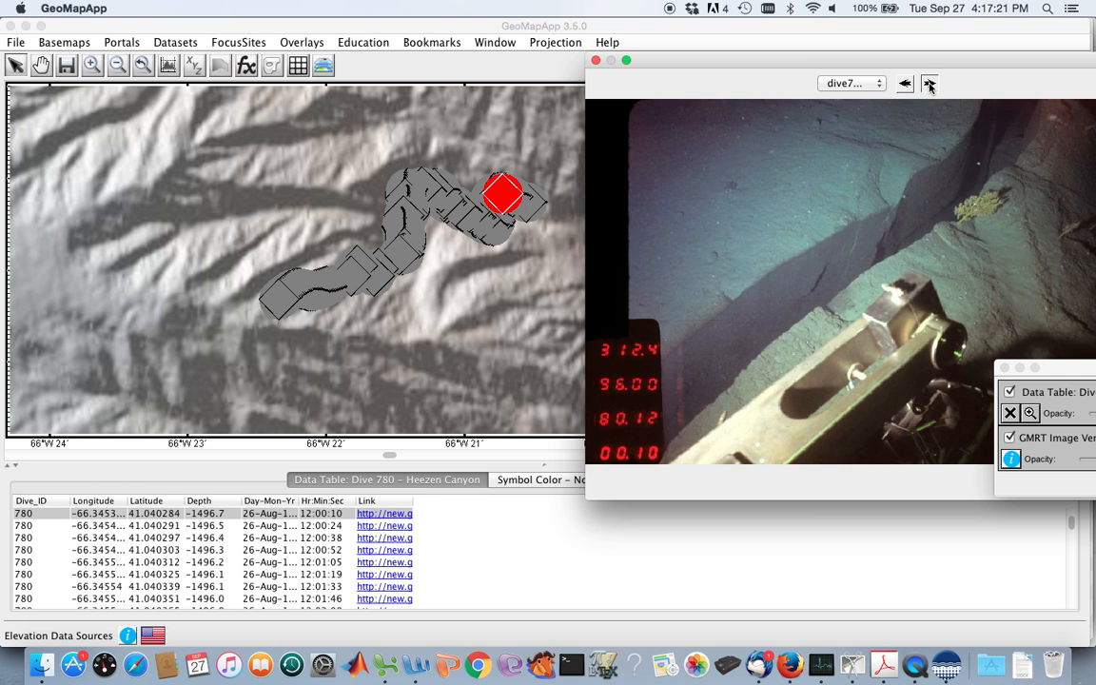
left_click(929, 84)
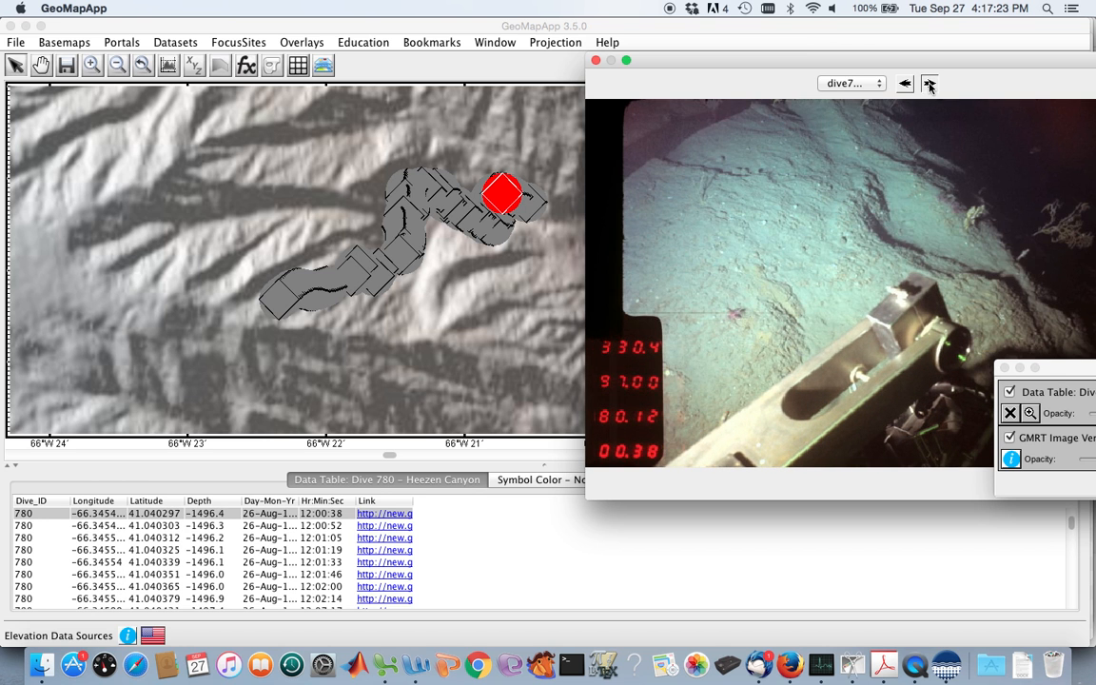
Advance through the following Dive 780 photos upslope along the track up to the 12:11:50 frame.
left_click(929, 85)
left_click(929, 84)
left_click(930, 85)
left_click(929, 85)
left_click(930, 85)
left_click(930, 85)
left_click(930, 84)
left_click(930, 85)
left_click(930, 84)
left_click(930, 84)
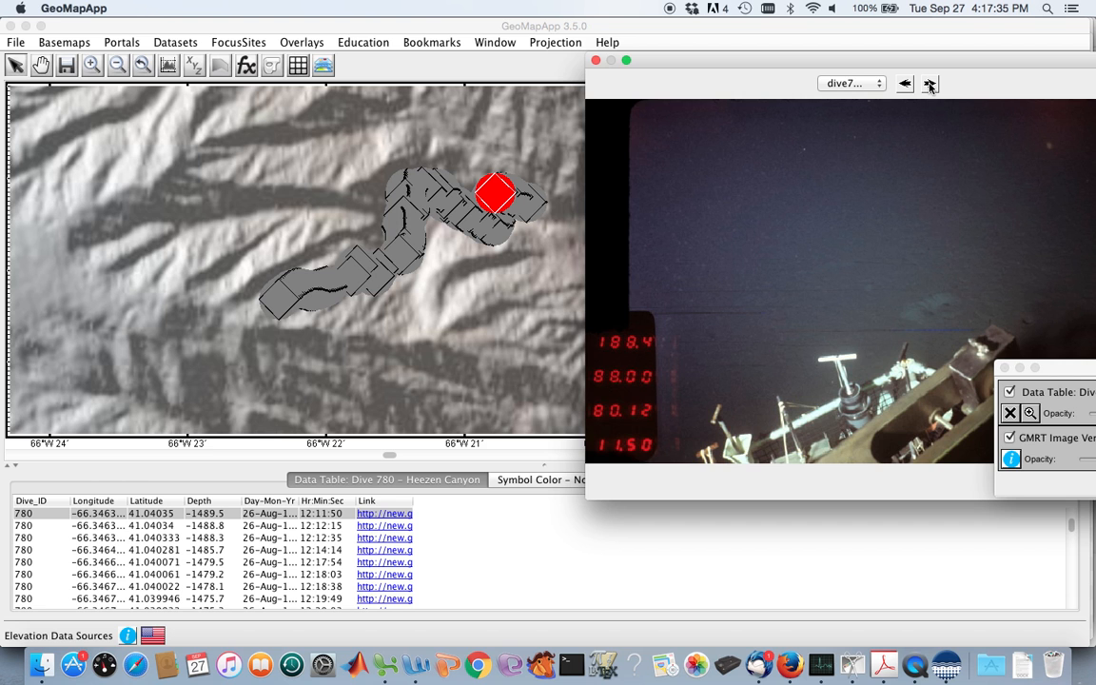
Advance the Dive 780 photos to the 12:12:35 frame and close the photo viewer.
left_click(930, 85)
left_click(929, 84)
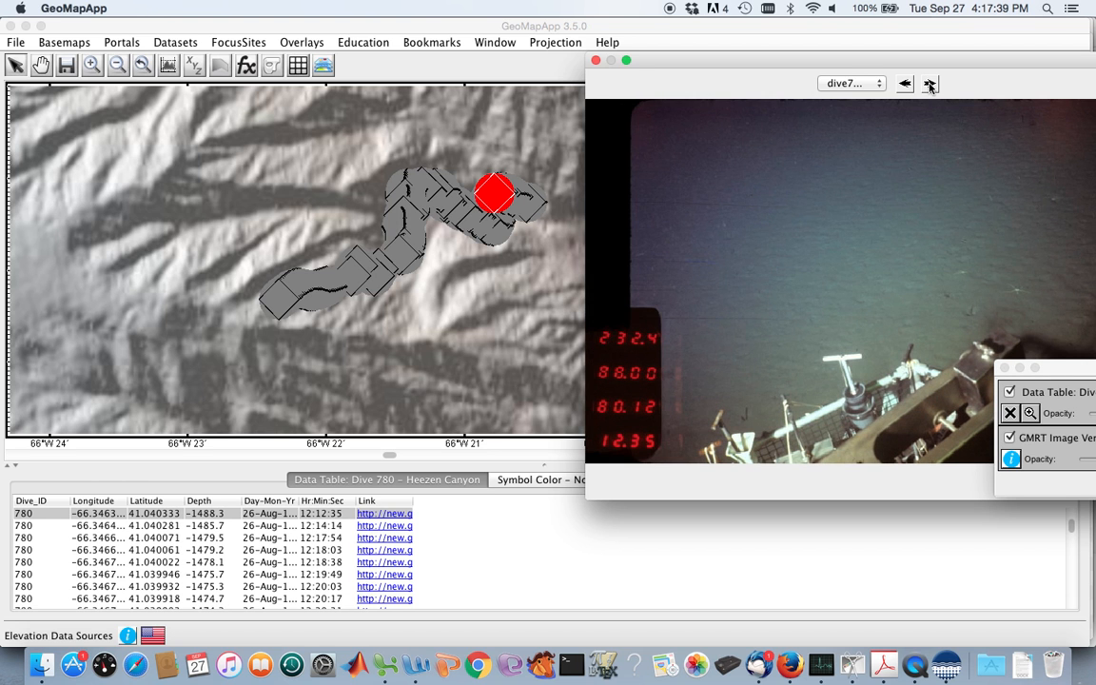
left_click(595, 62)
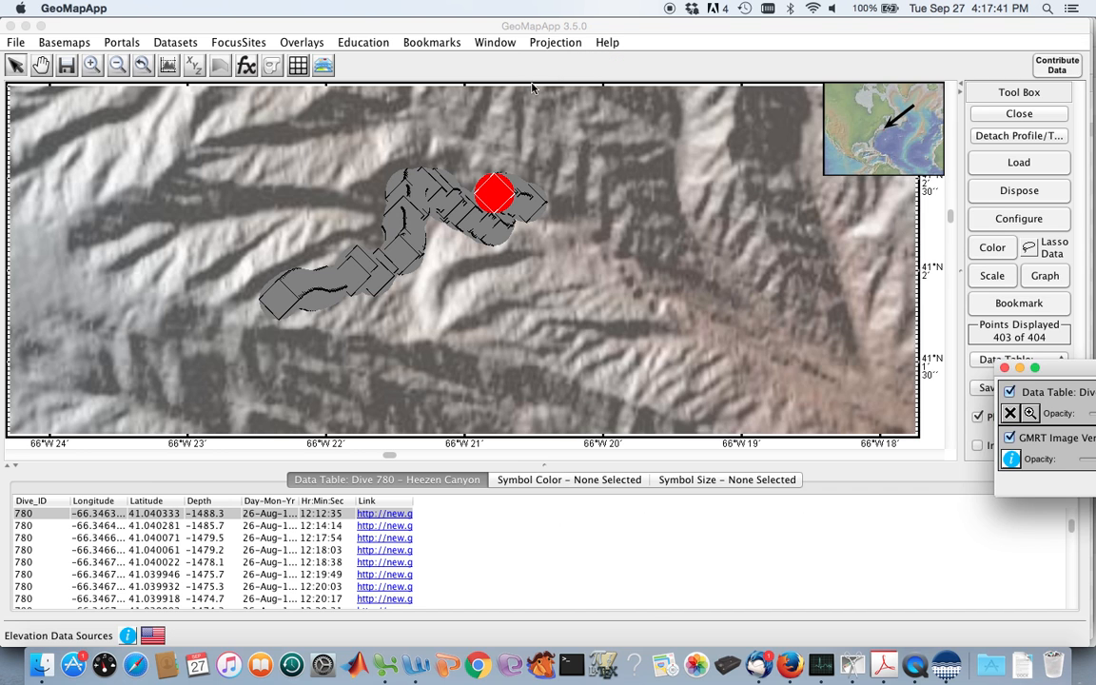
Select dive points near the shallow southwestern end of the Dive 780 track, including the 16:30:11 record.
left_click(317, 296)
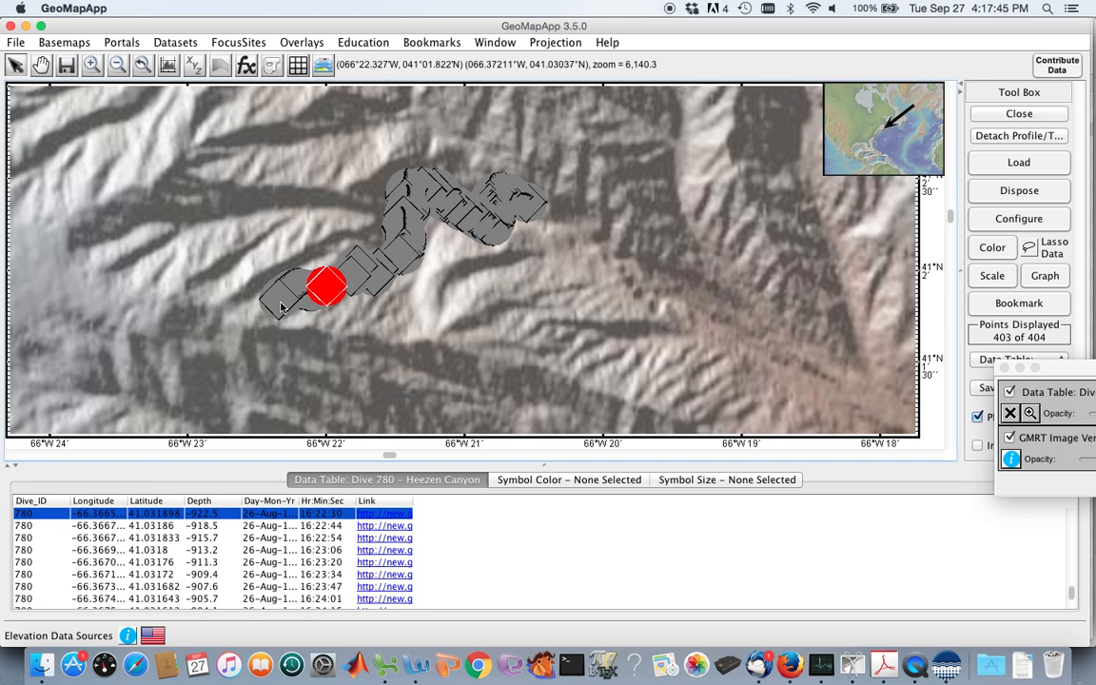
left_click(282, 307)
double_click(299, 290)
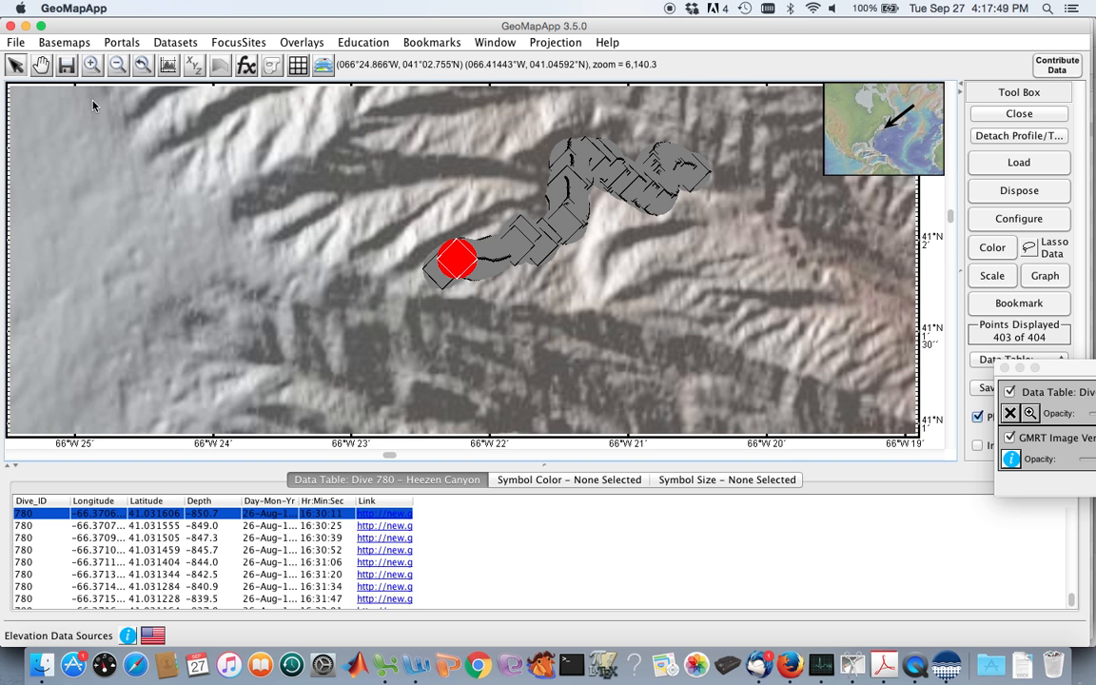
Replace the Dive 780 layer with the Lamont-Doherty Photo Station Locations dataset.
left_click(1011, 415)
left_click(1008, 414)
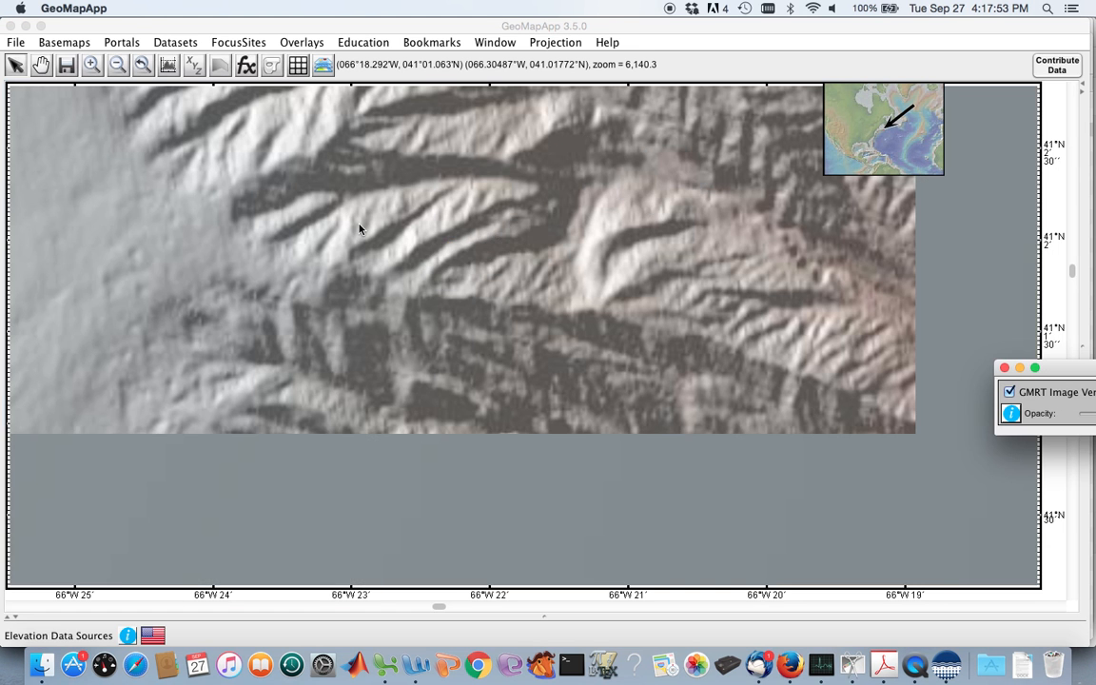
left_click(173, 43)
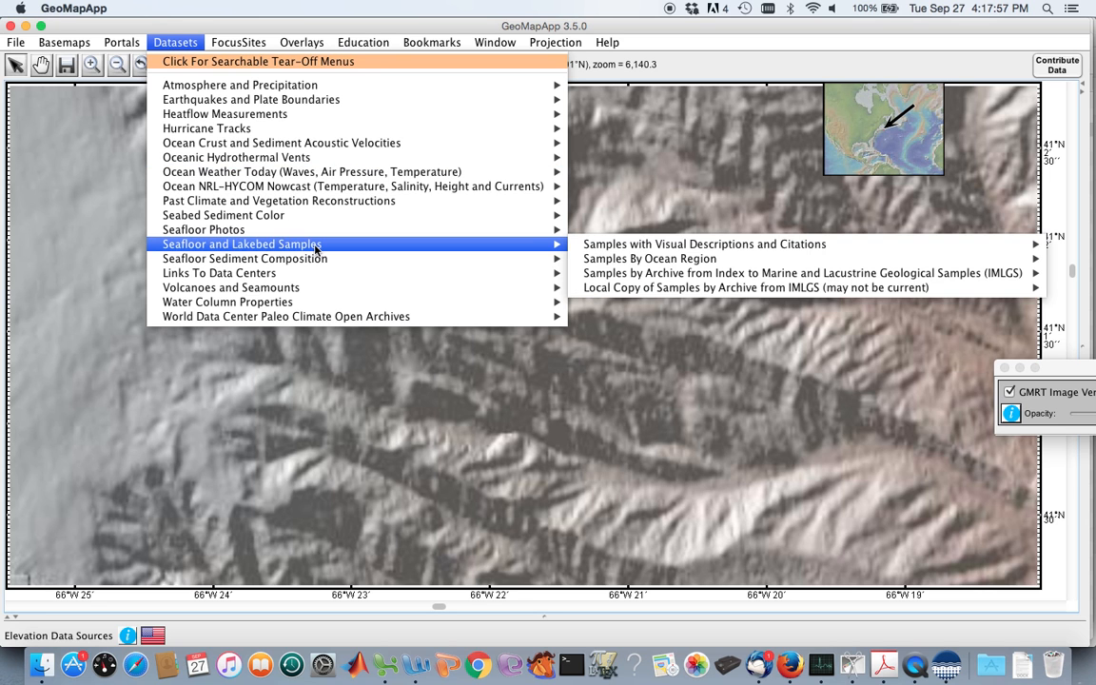
mouse_move(306, 232)
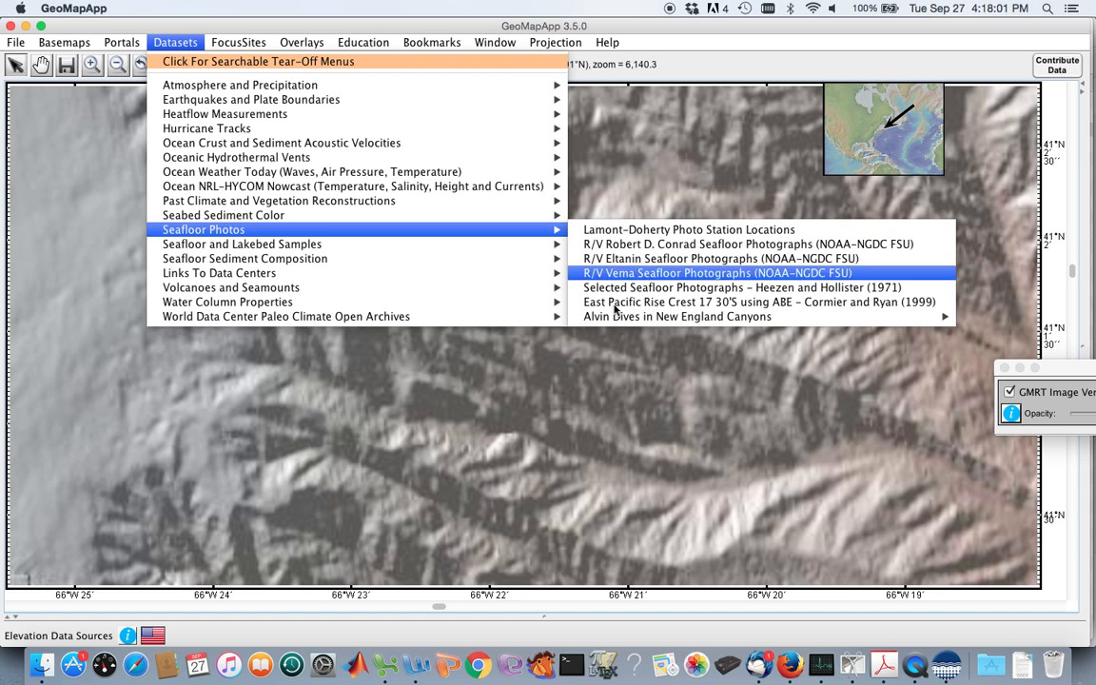
mouse_move(610, 318)
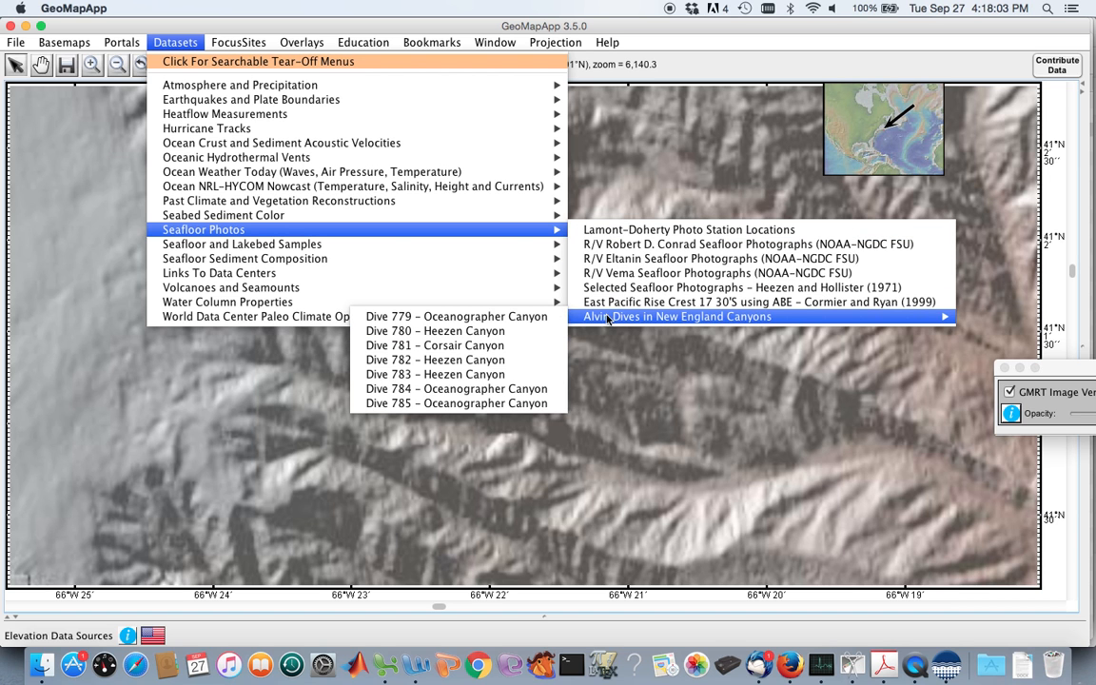
left_click(641, 231)
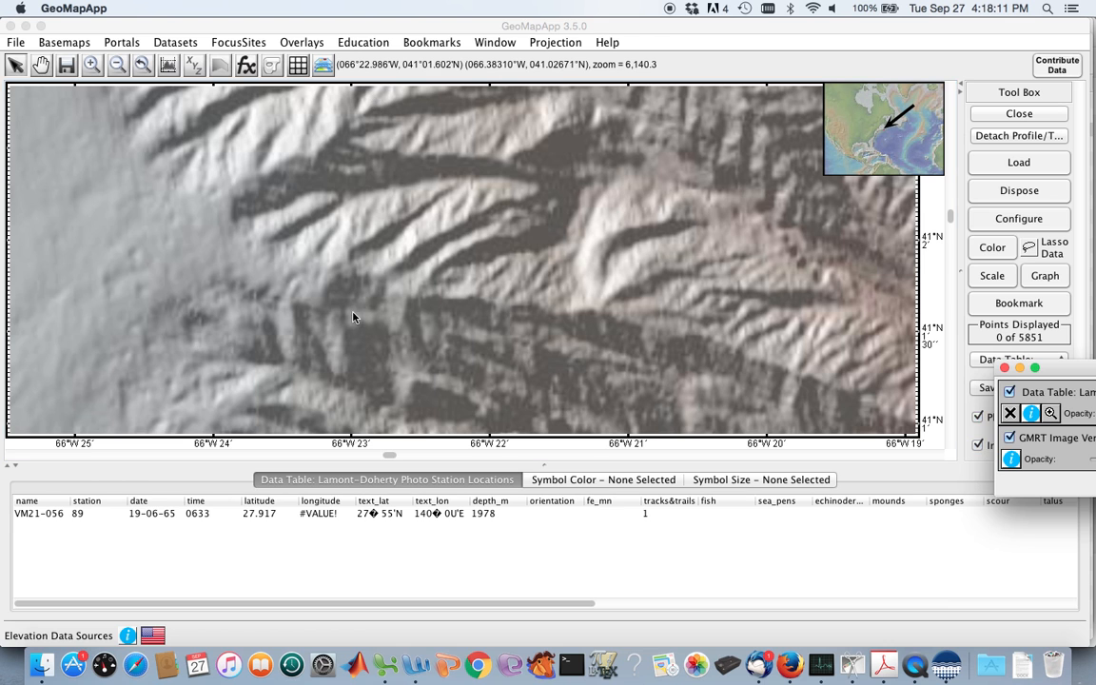
Show the Lamont-Doherty photo stations at global scale and select several of them in the Atlantic.
left_click(68, 520)
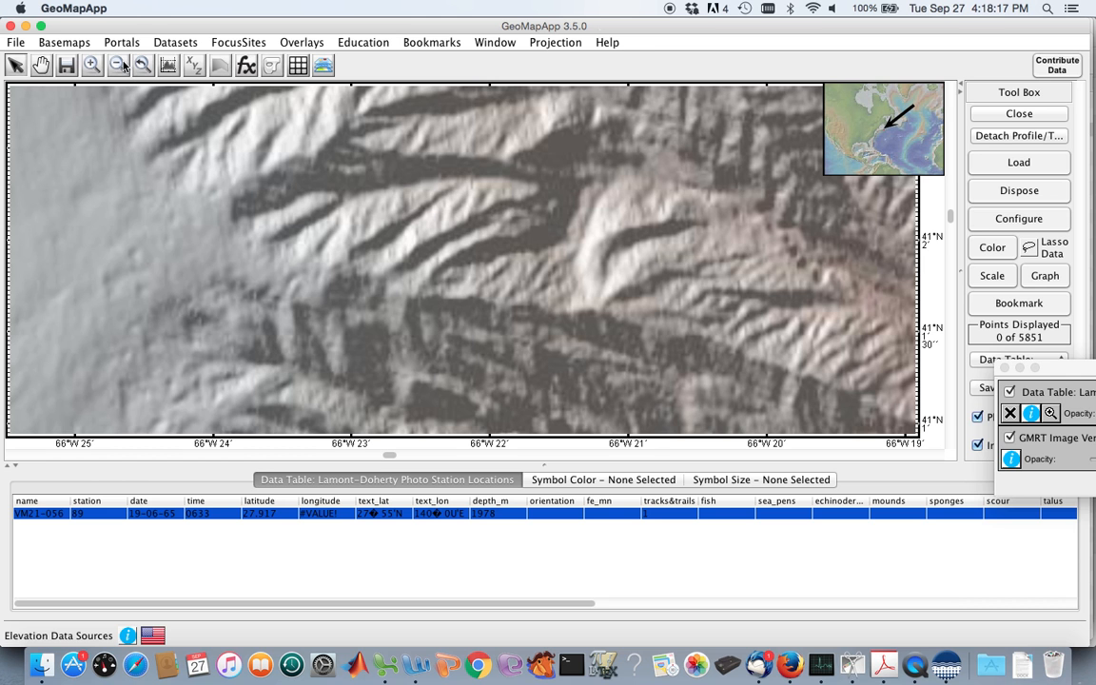
left_click(440, 47)
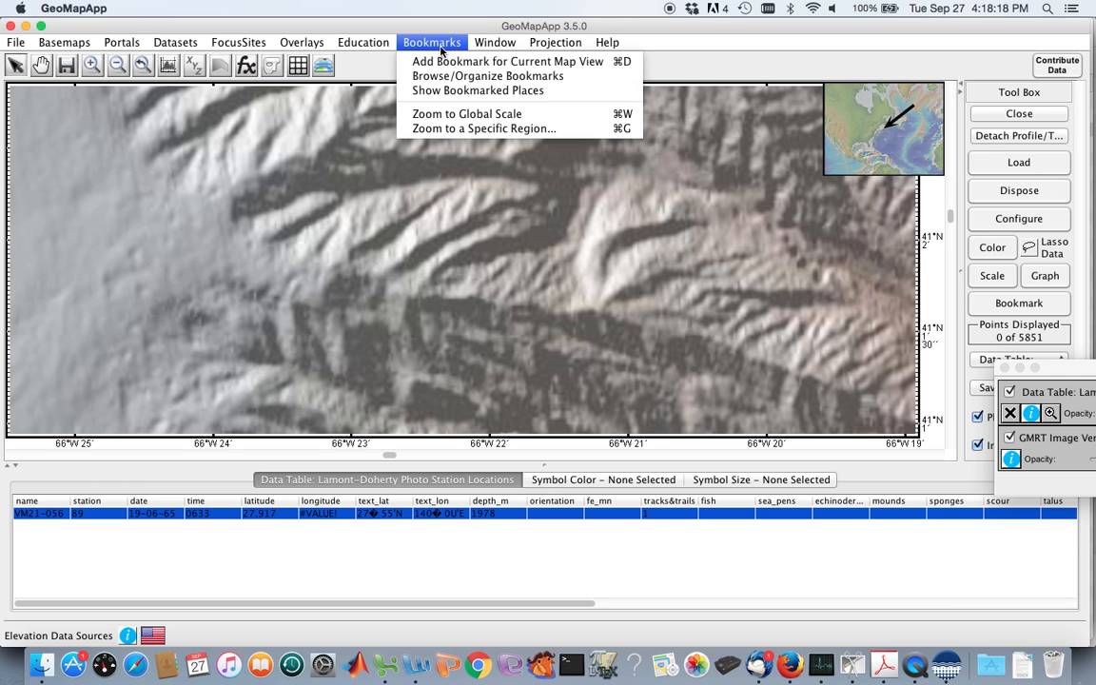
left_click(460, 113)
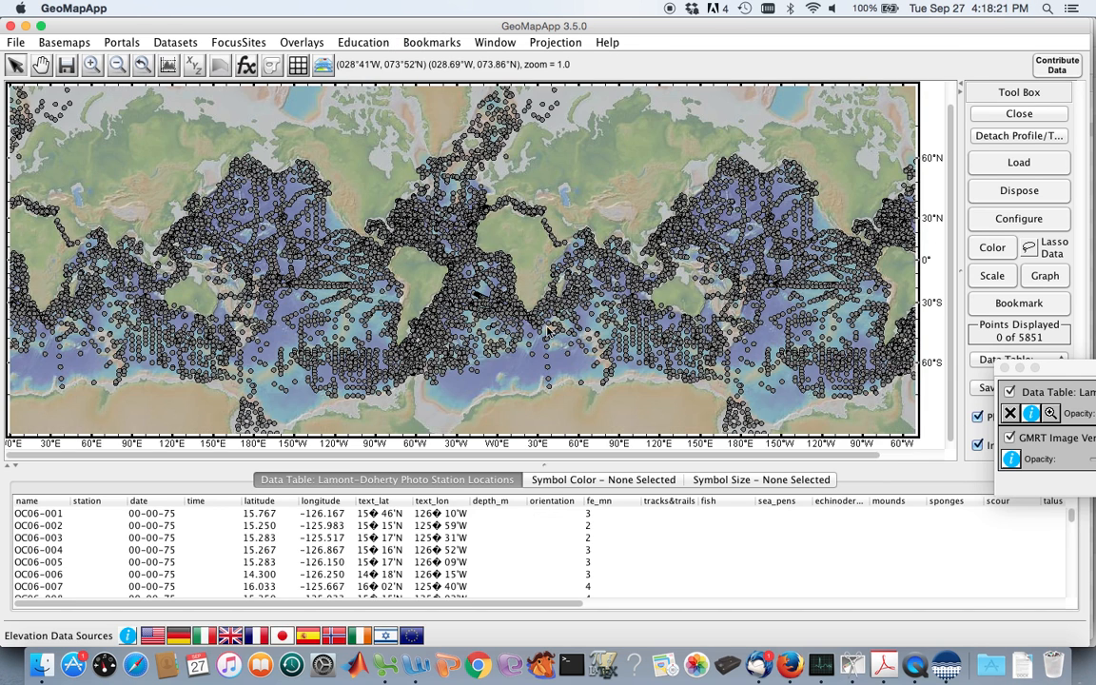
left_click(470, 239)
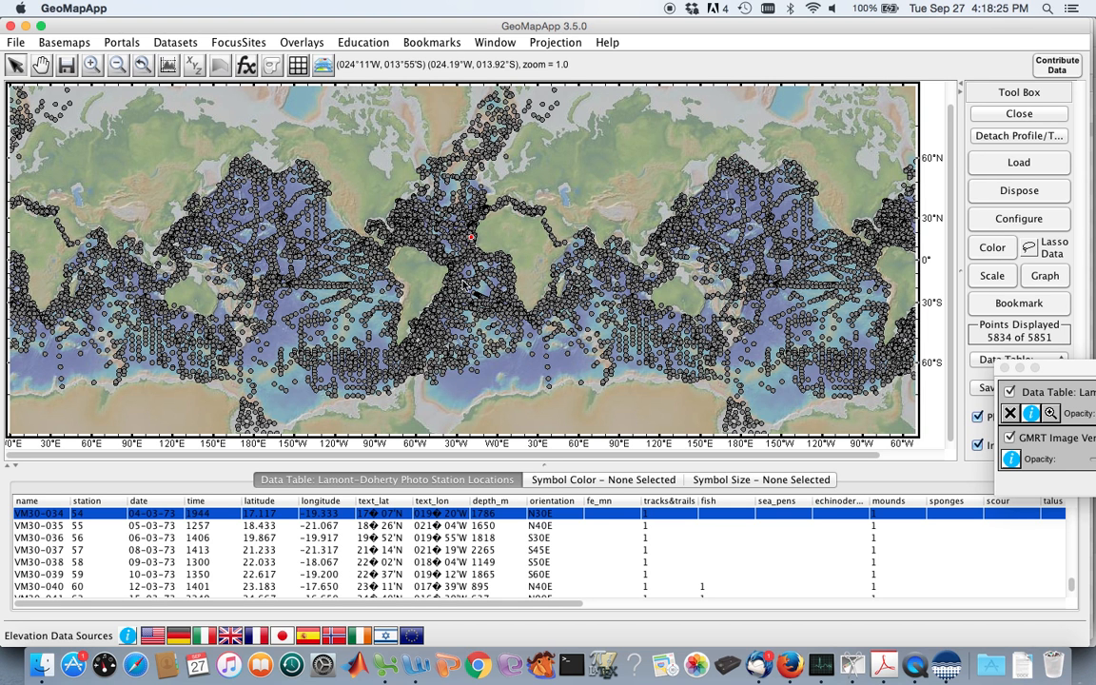
left_click(440, 246)
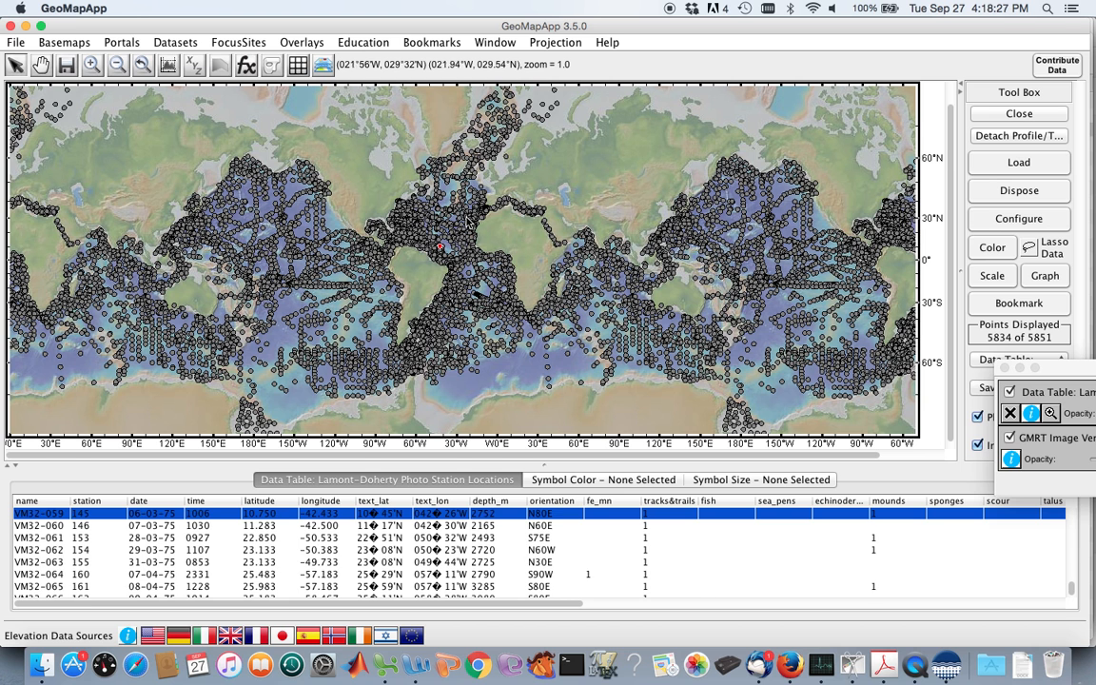
double_click(465, 218)
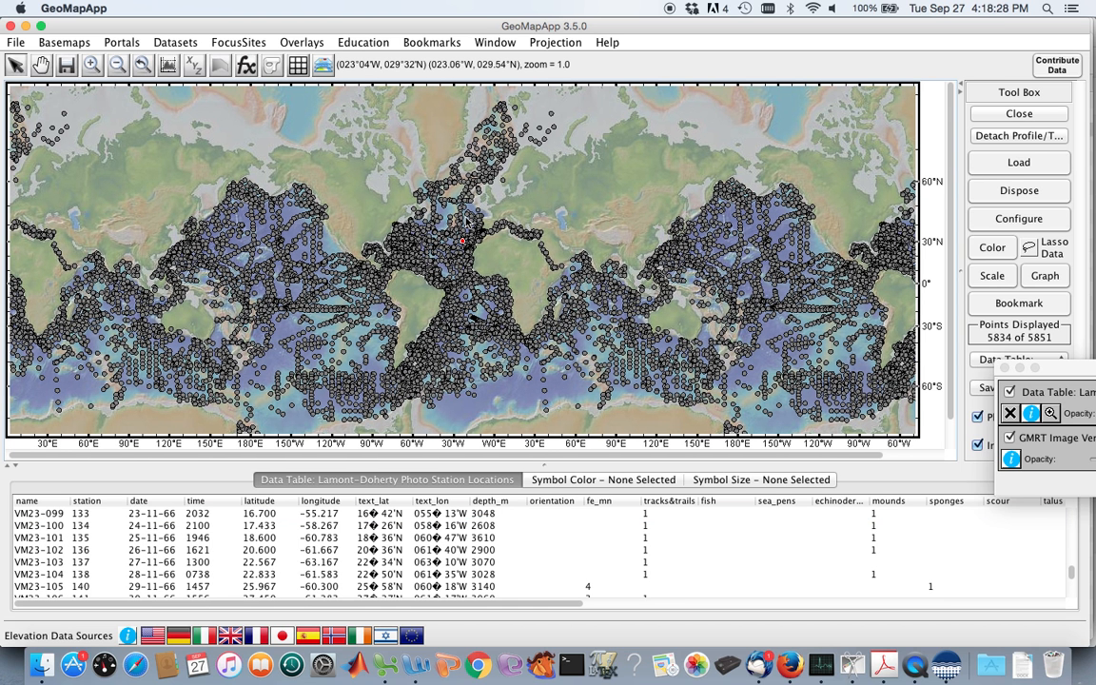
Examine the table attributes of stations VM23-099 and VM23-100, and select a station in the central Pacific.
left_click(64, 514)
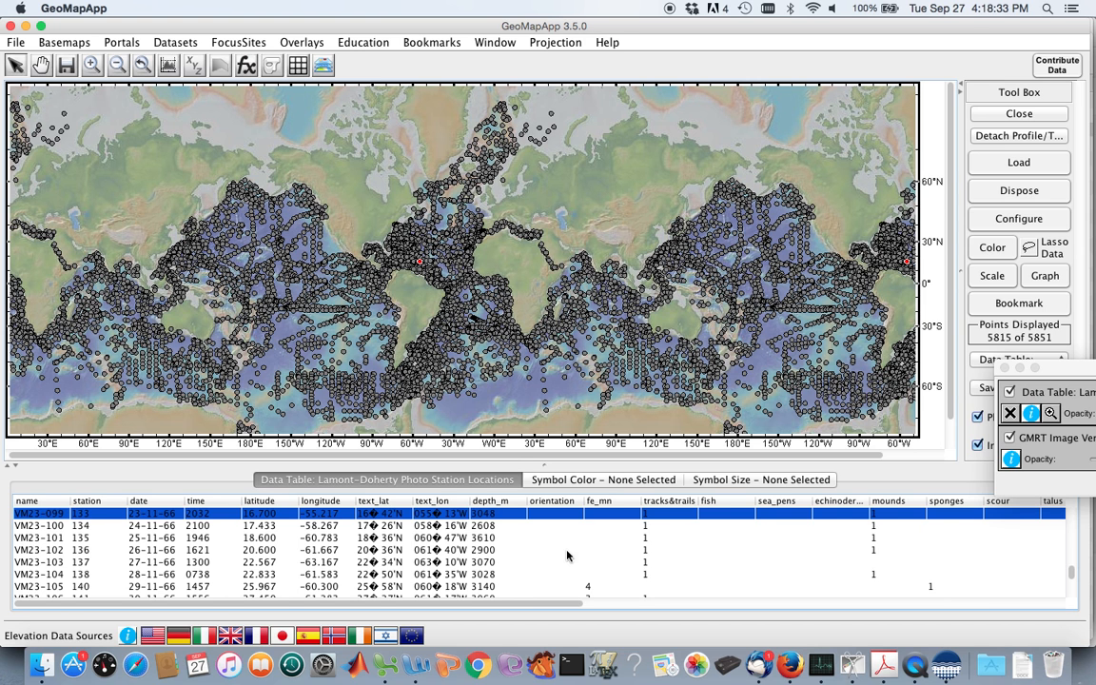
scroll(732, 500, "right", 10)
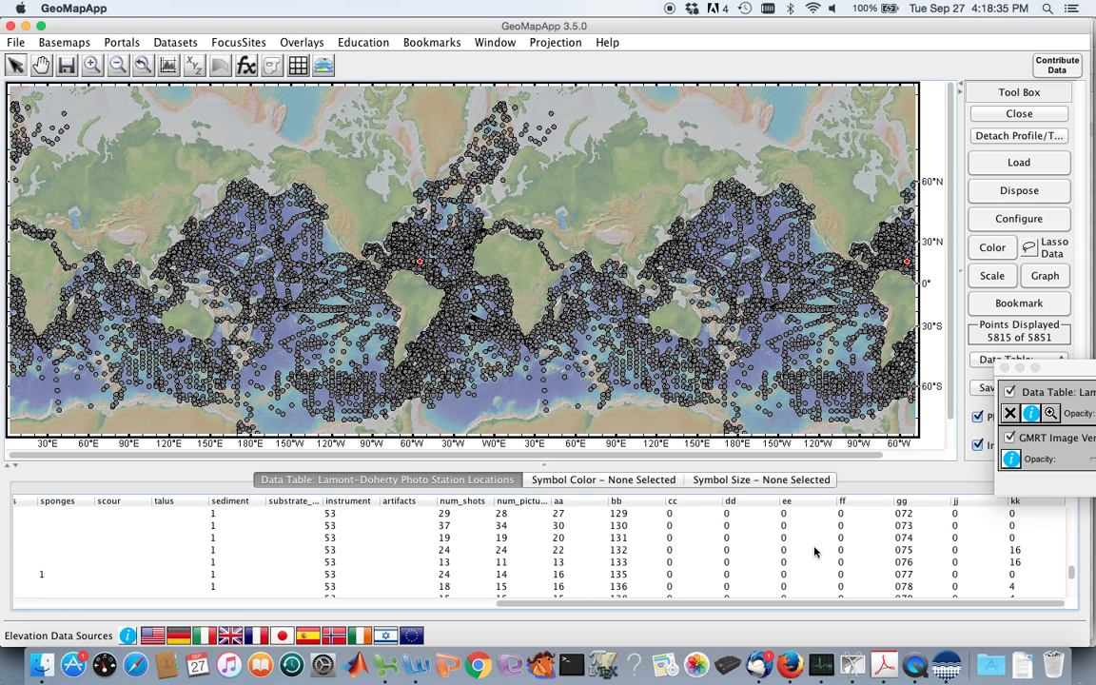
scroll(814, 552, "left", 10)
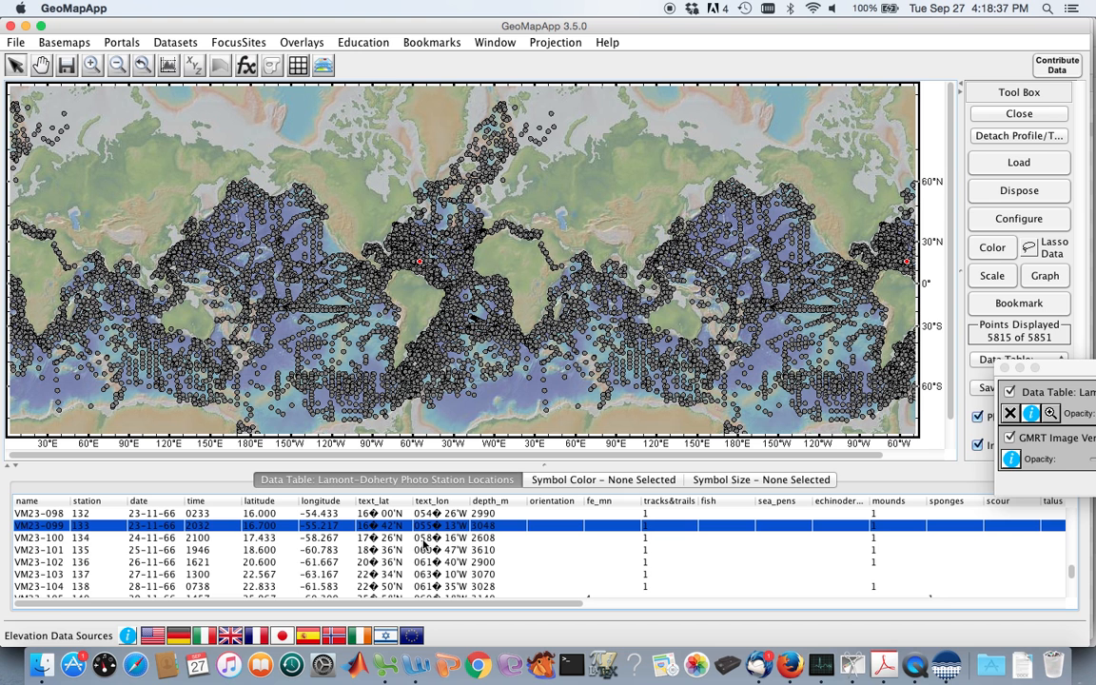
left_click(426, 538)
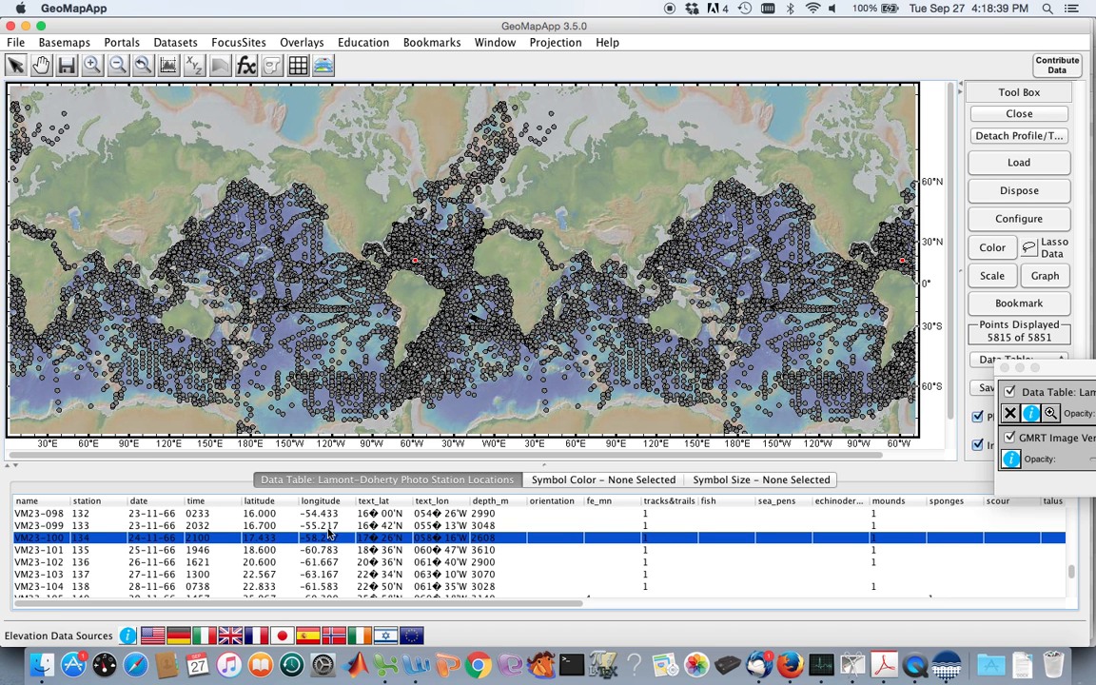
key("Up")
double_click(289, 272)
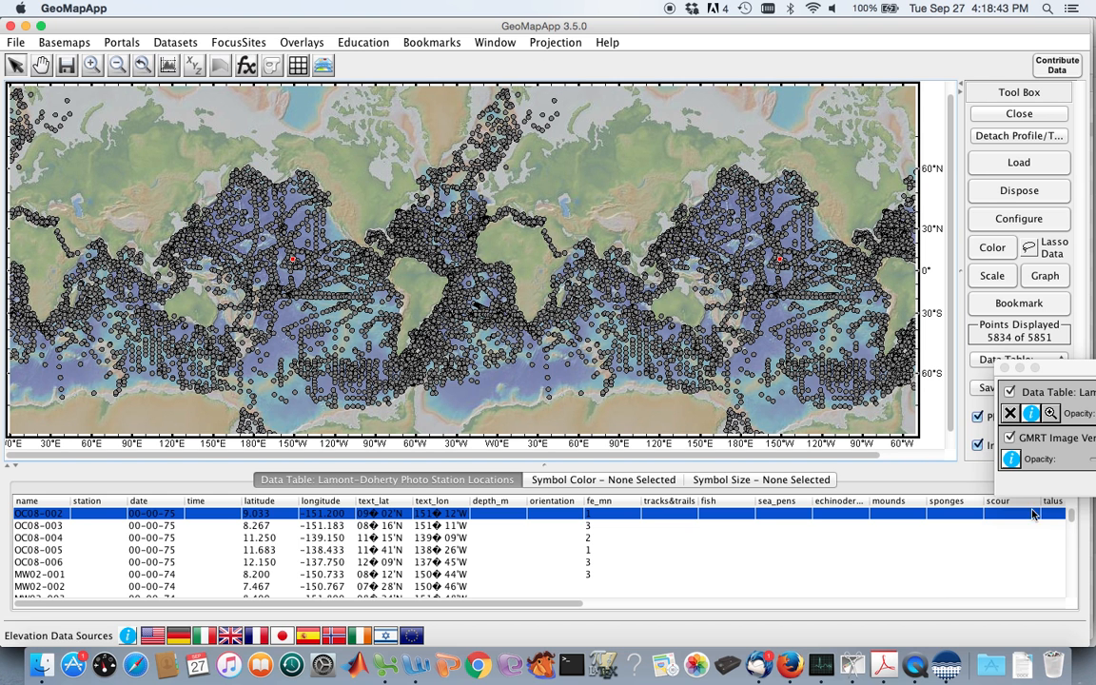
Replace the Lamont-Doherty stations layer with the Selected Seafloor Photographs - Heezen and Hollister (1971) dataset.
left_click(1011, 415)
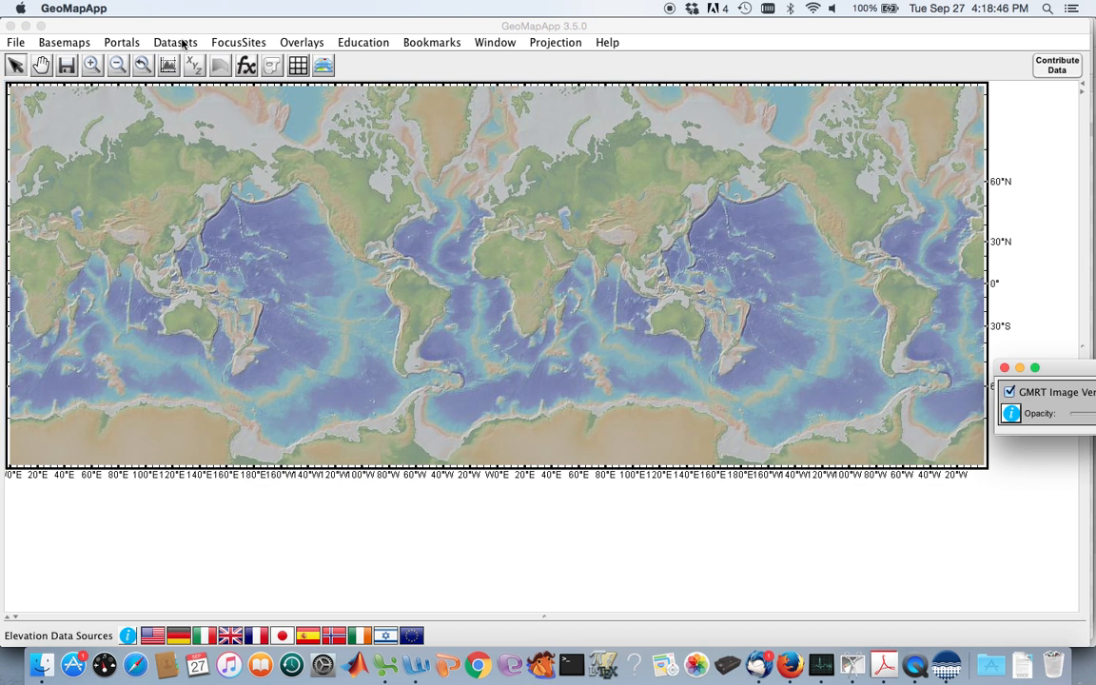
left_click(181, 43)
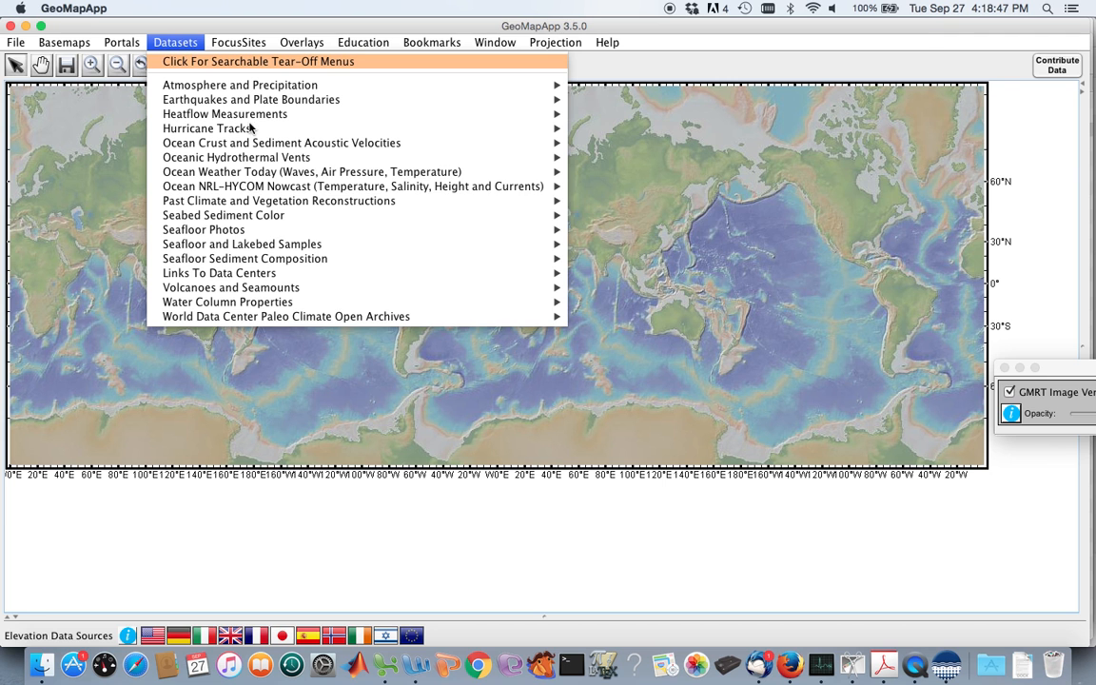
mouse_move(246, 231)
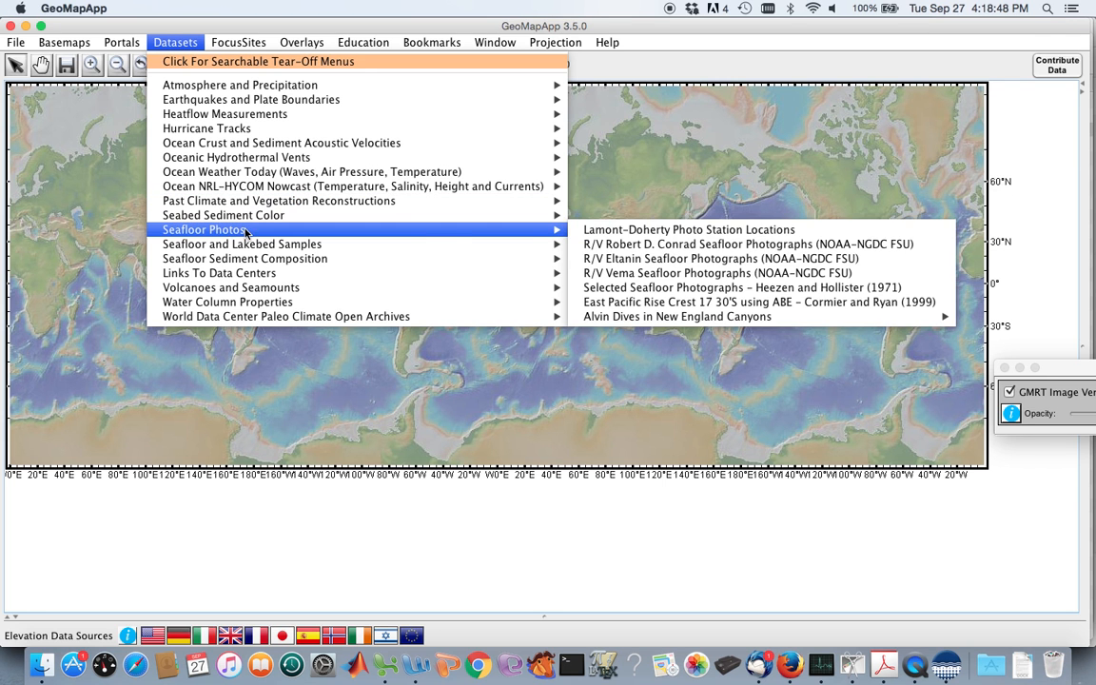
left_click(599, 287)
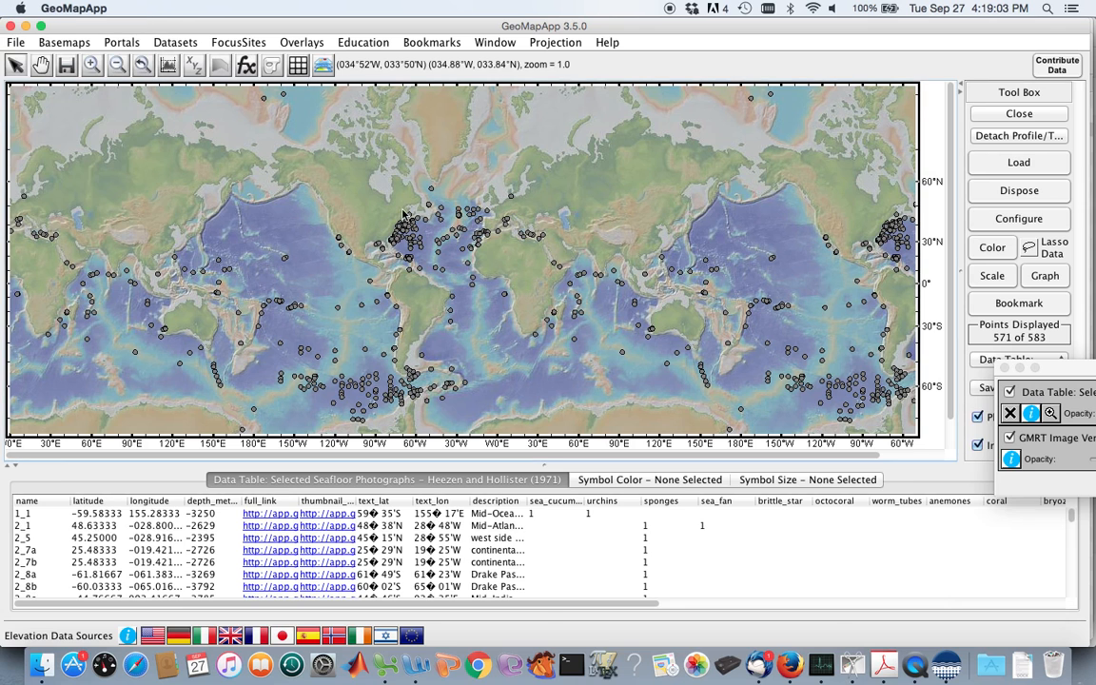
Open the photo of point 13_15 in the North Atlantic, and move and enlarge the photo viewer.
left_click(462, 220)
left_click_drag(90, 28, 689, 144)
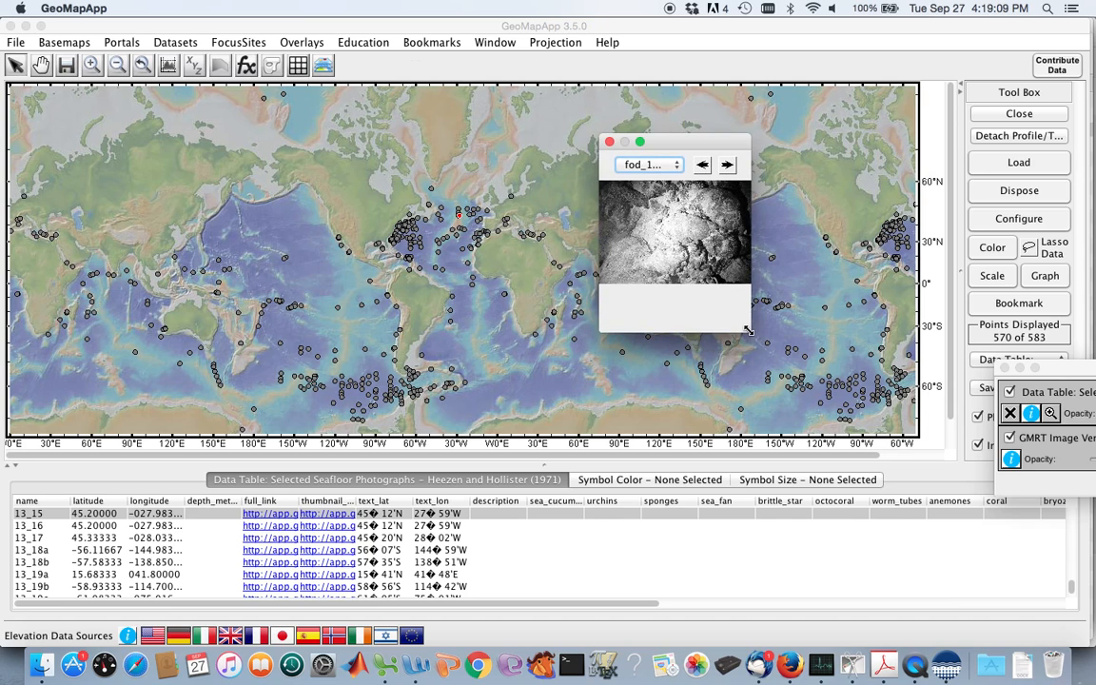
left_click_drag(748, 330, 1030, 499)
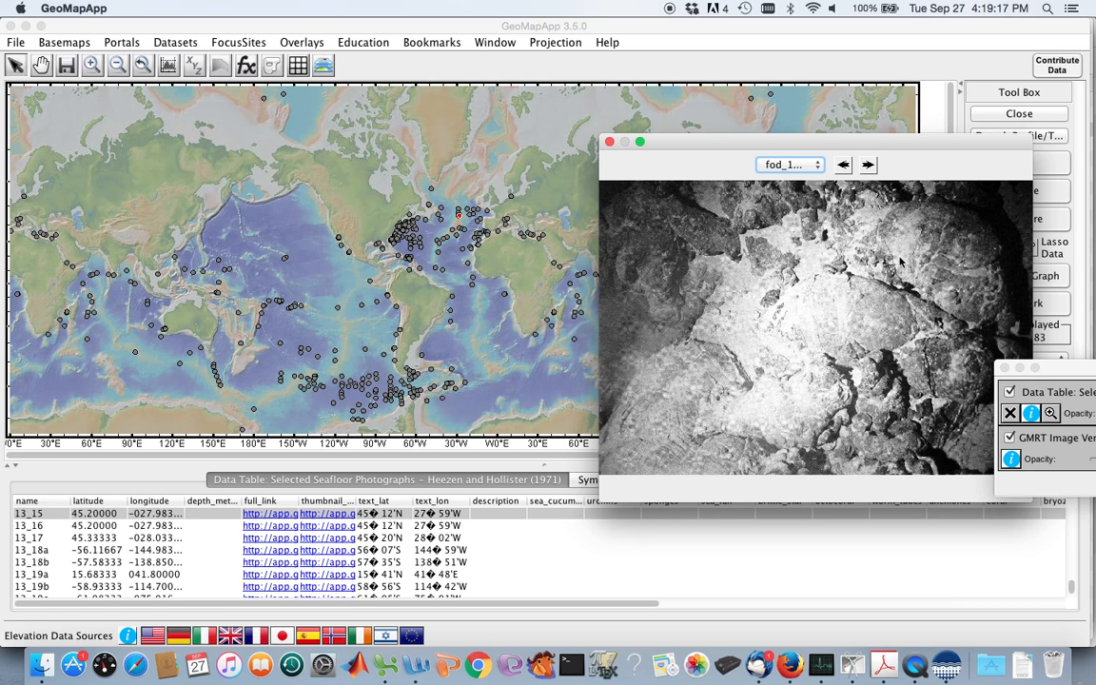
Advance through the Heezen and Hollister photos from 13_16 to 13_18b.
left_click(868, 166)
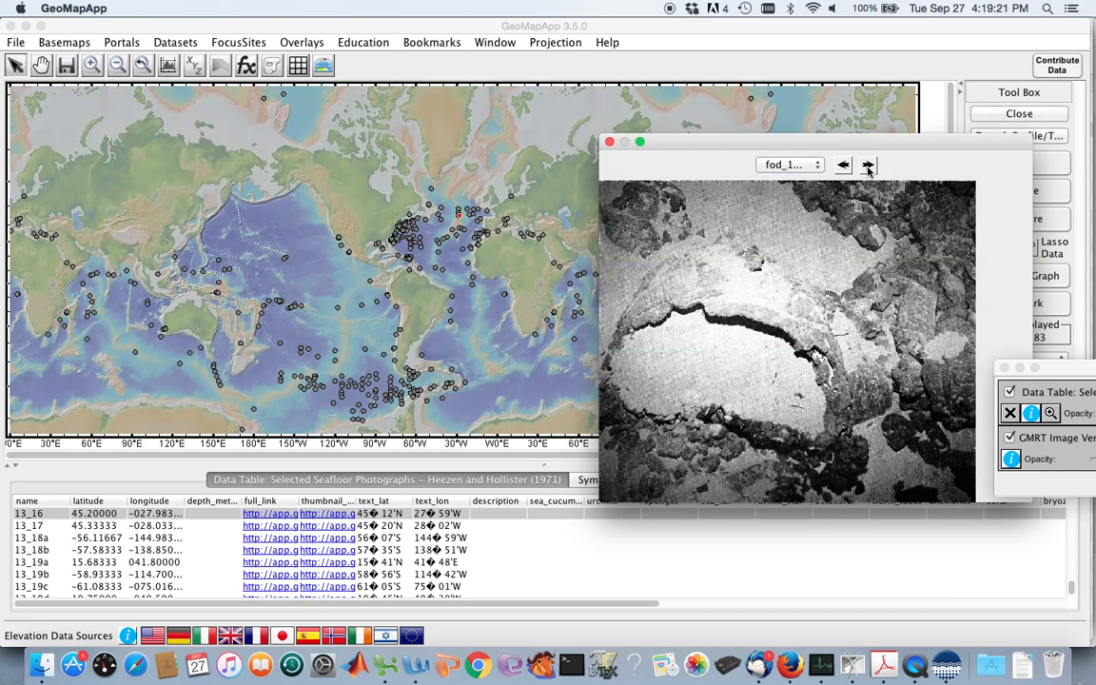
left_click(868, 165)
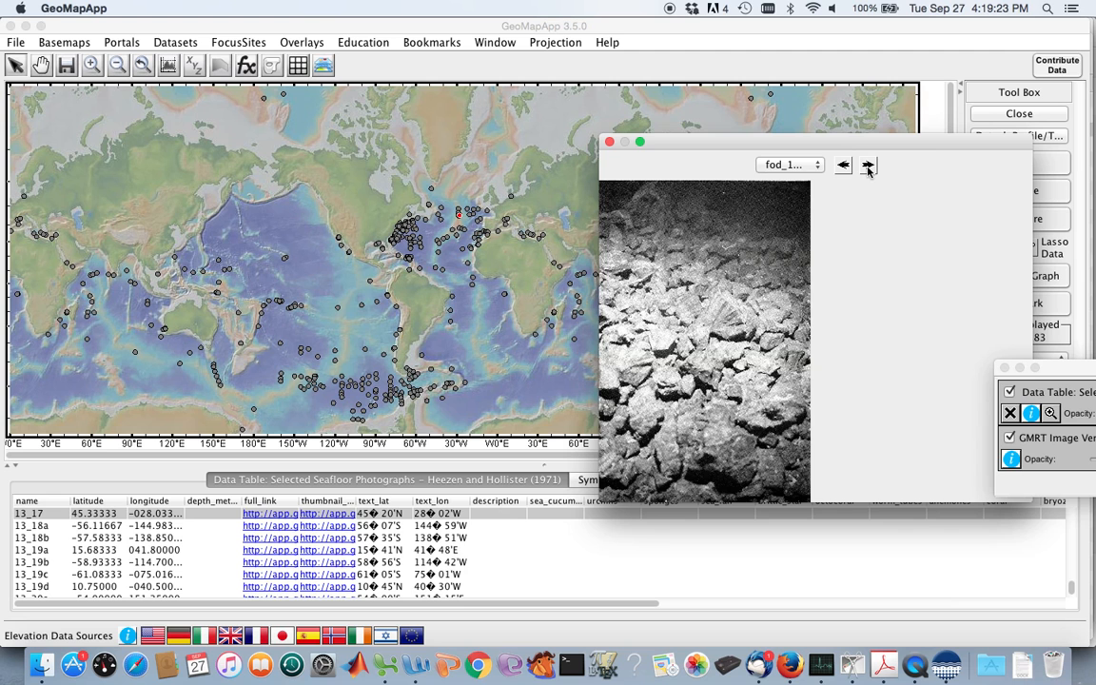
left_click(868, 166)
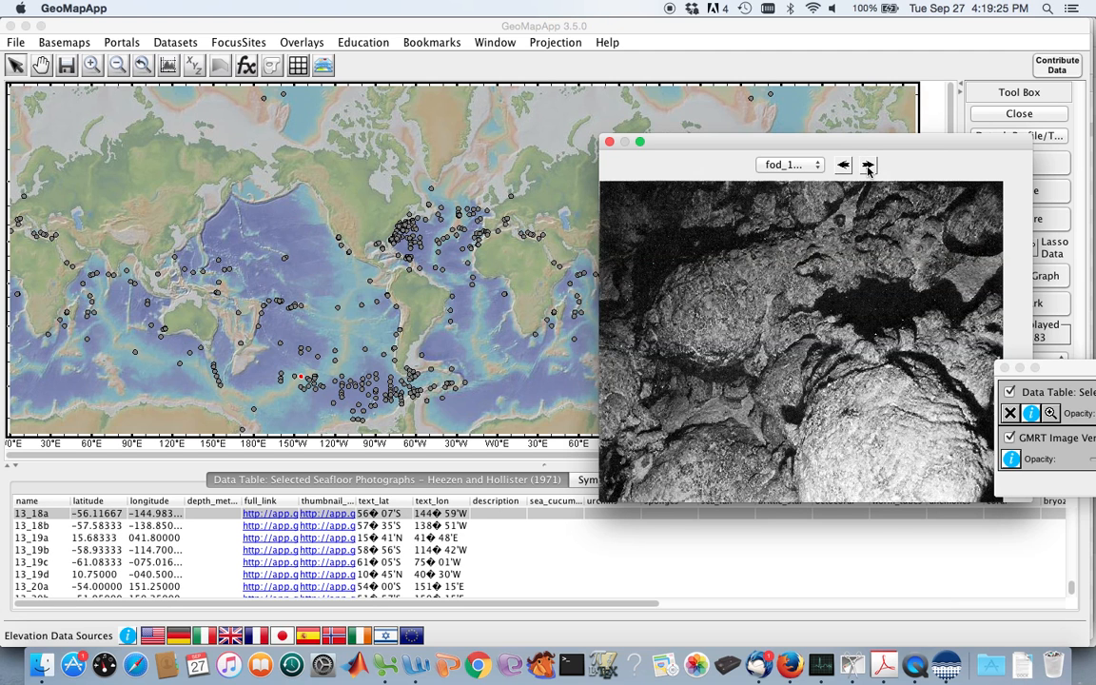
left_click(867, 165)
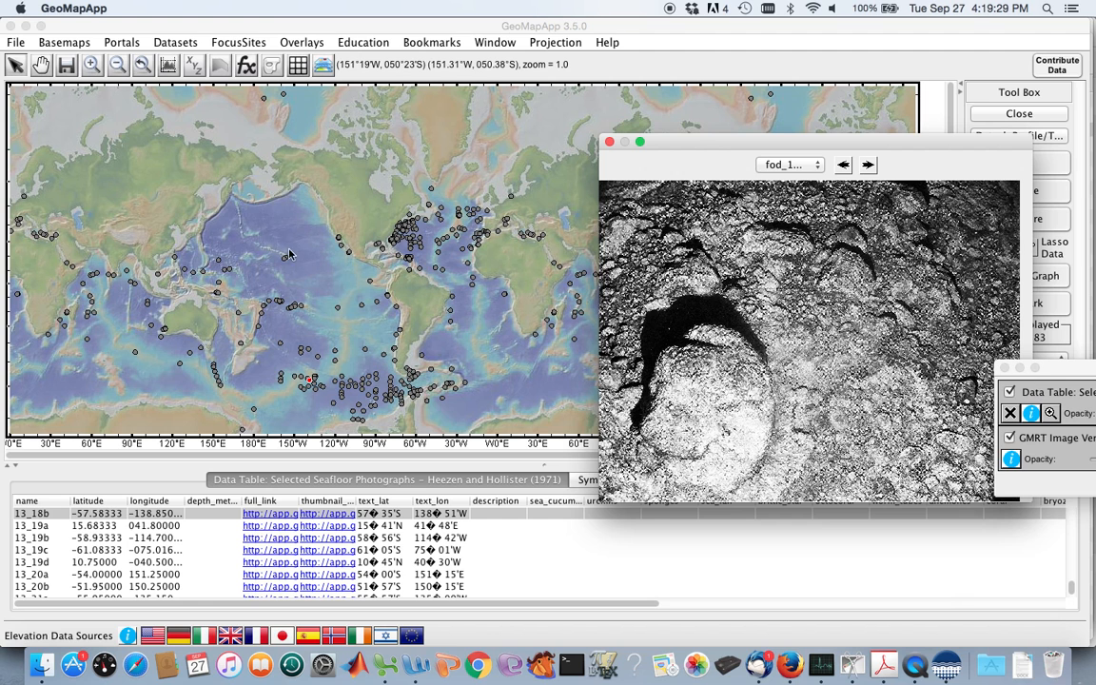
View the photos of point 8_29a off West Africa and points 2_65 and 9_75a off the US East Coast.
left_click(506, 298)
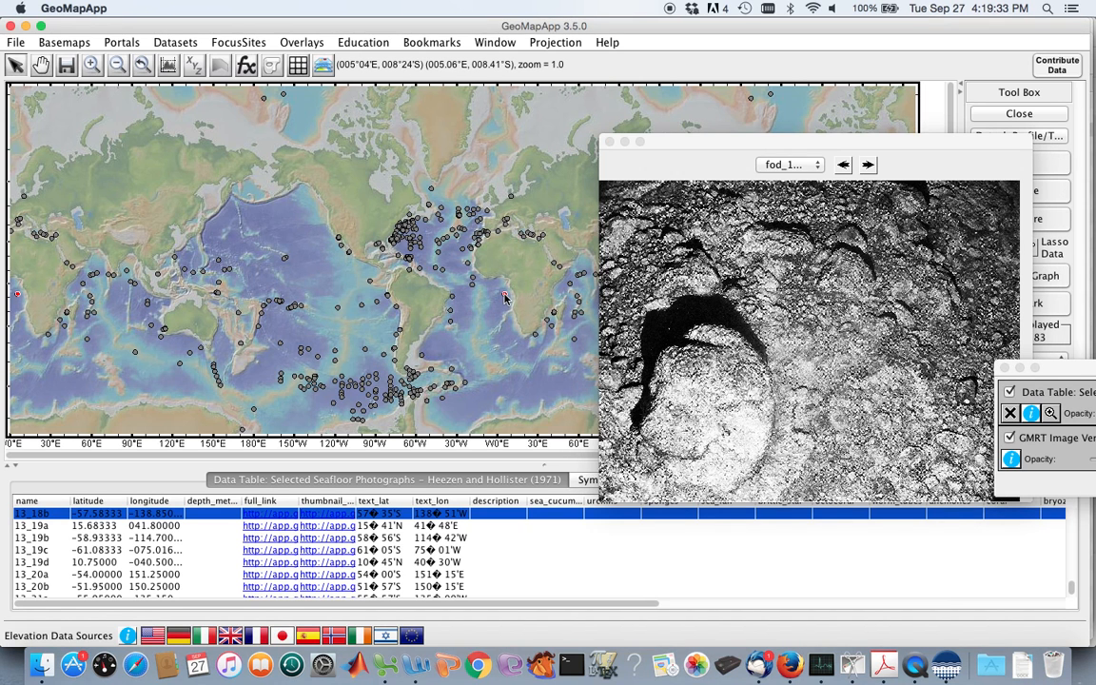
left_click(505, 298)
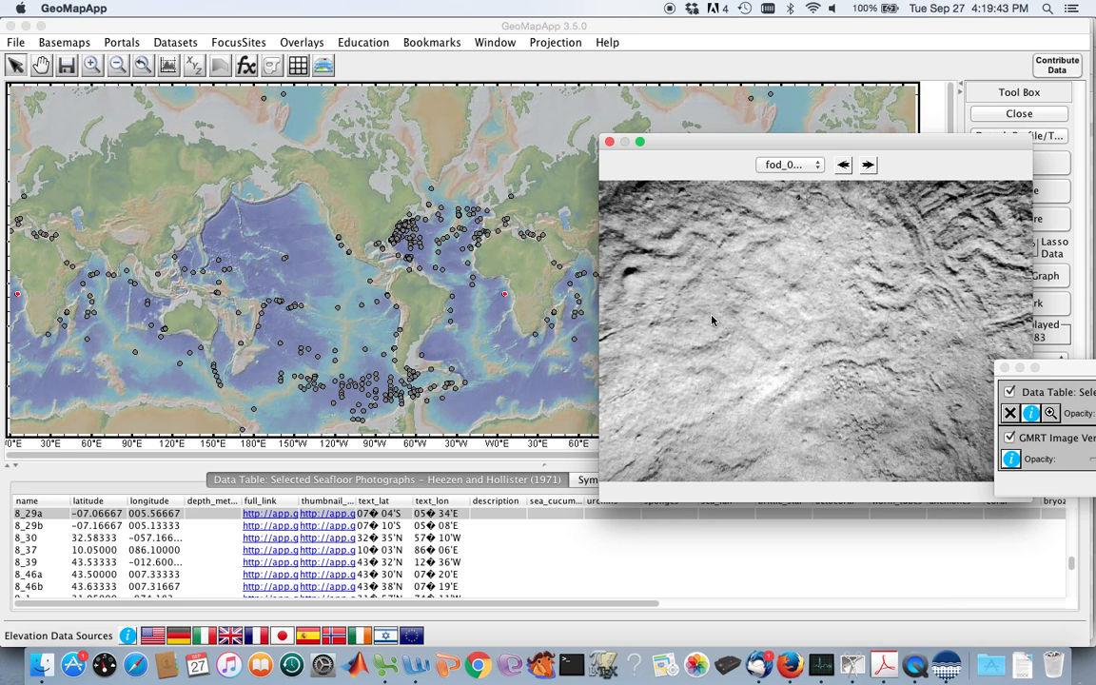
left_click(401, 226)
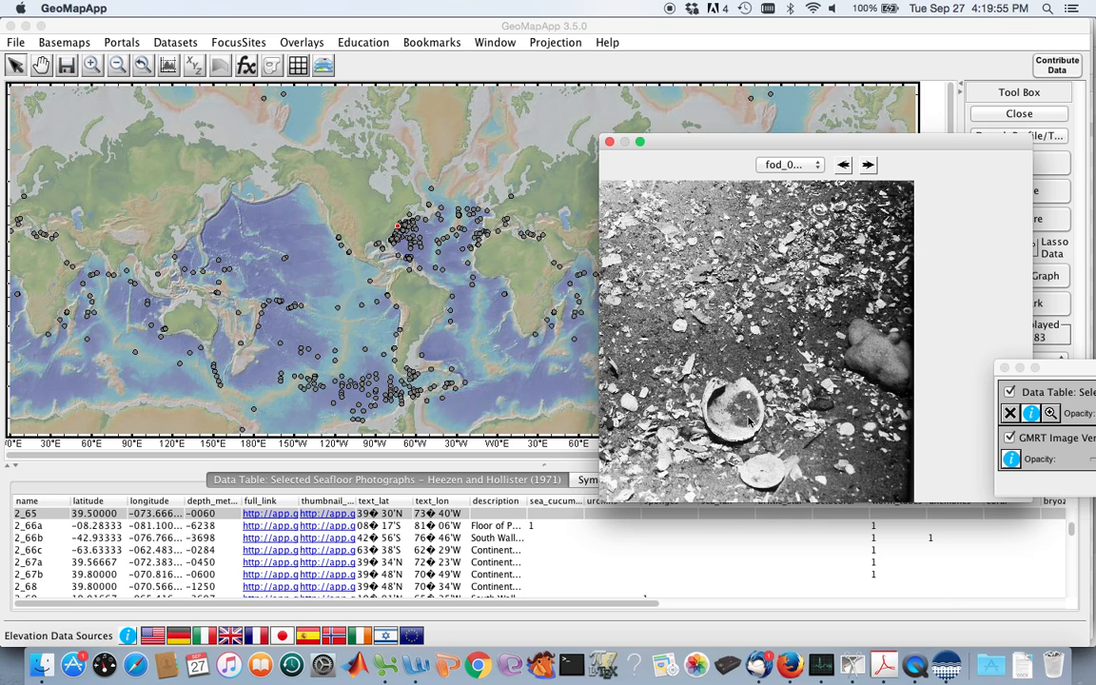
left_click(407, 228)
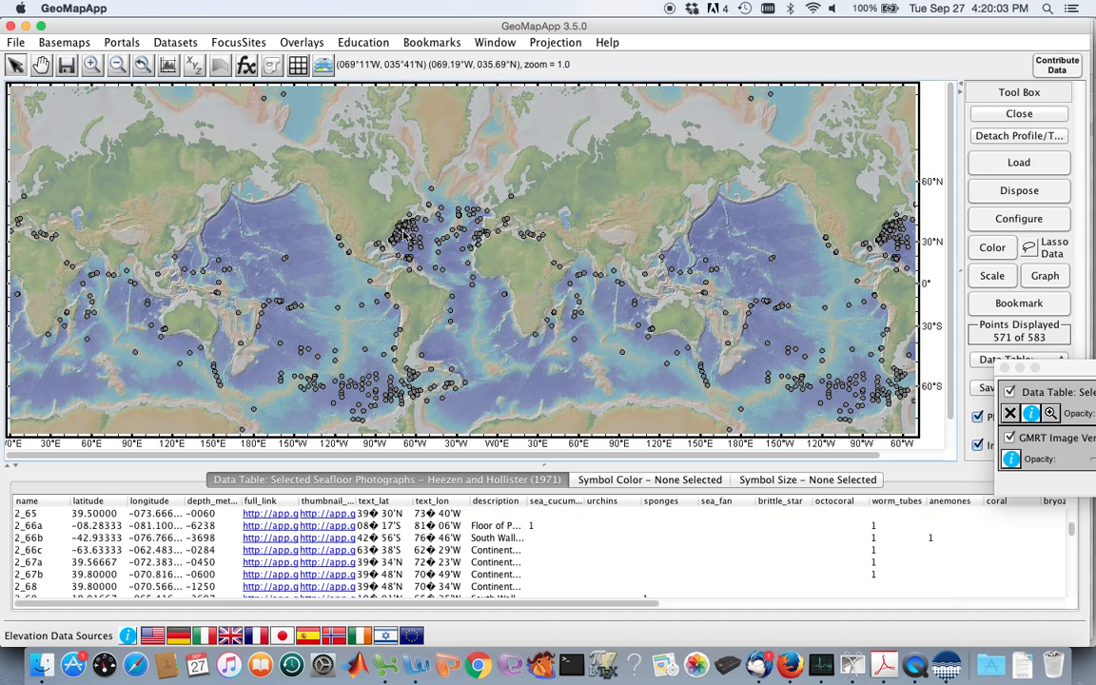
left_click(403, 229)
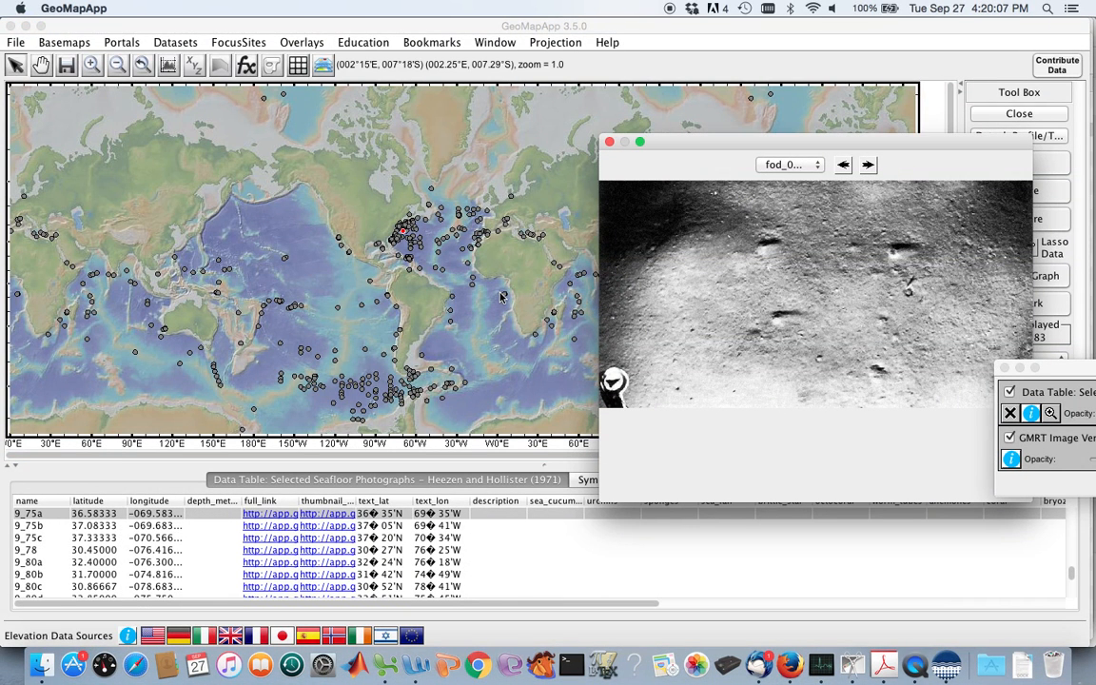
View the seafloor photos of points 7_6b and 9_47a in the western North Atlantic.
left_click(414, 244)
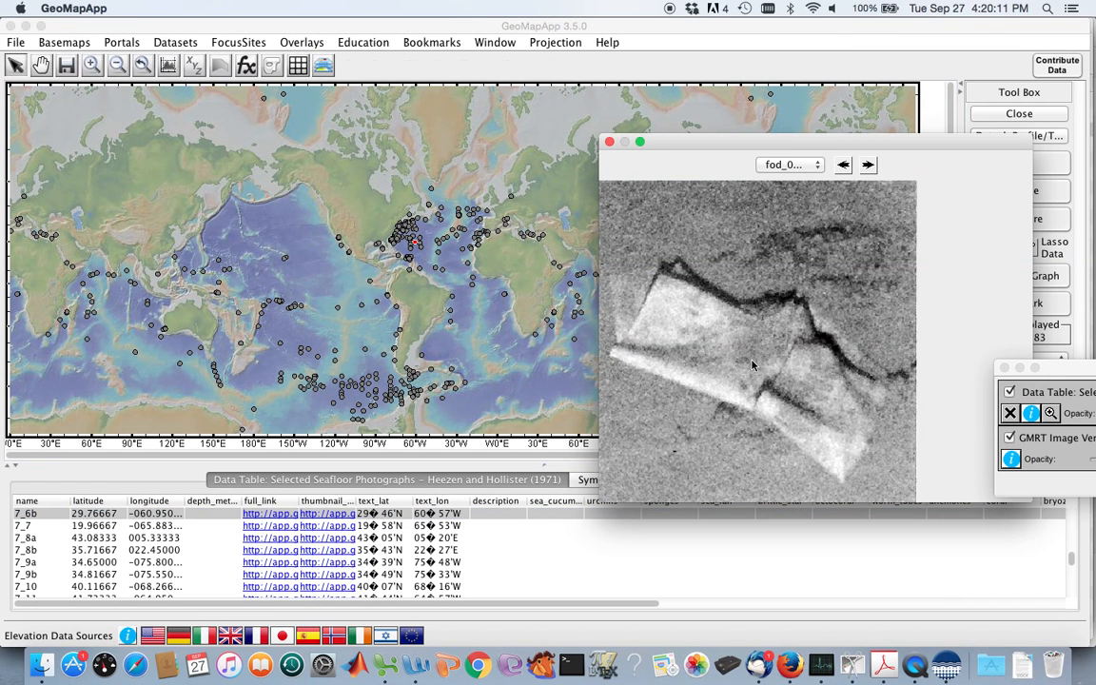
left_click(423, 252)
left_click(424, 252)
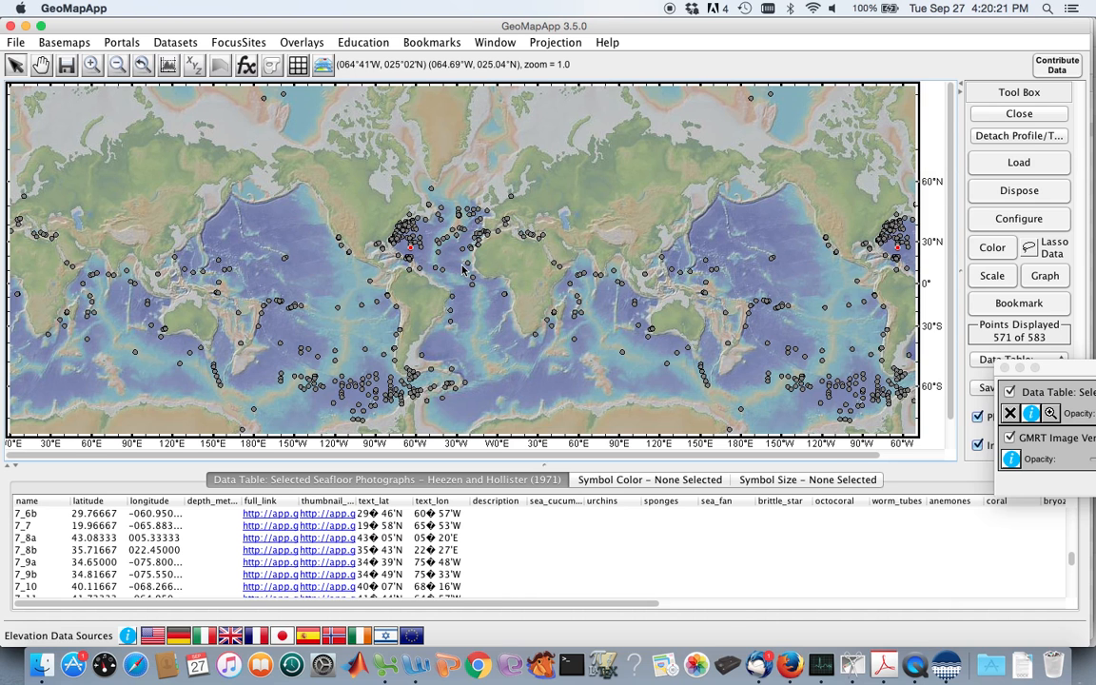
left_click(454, 266)
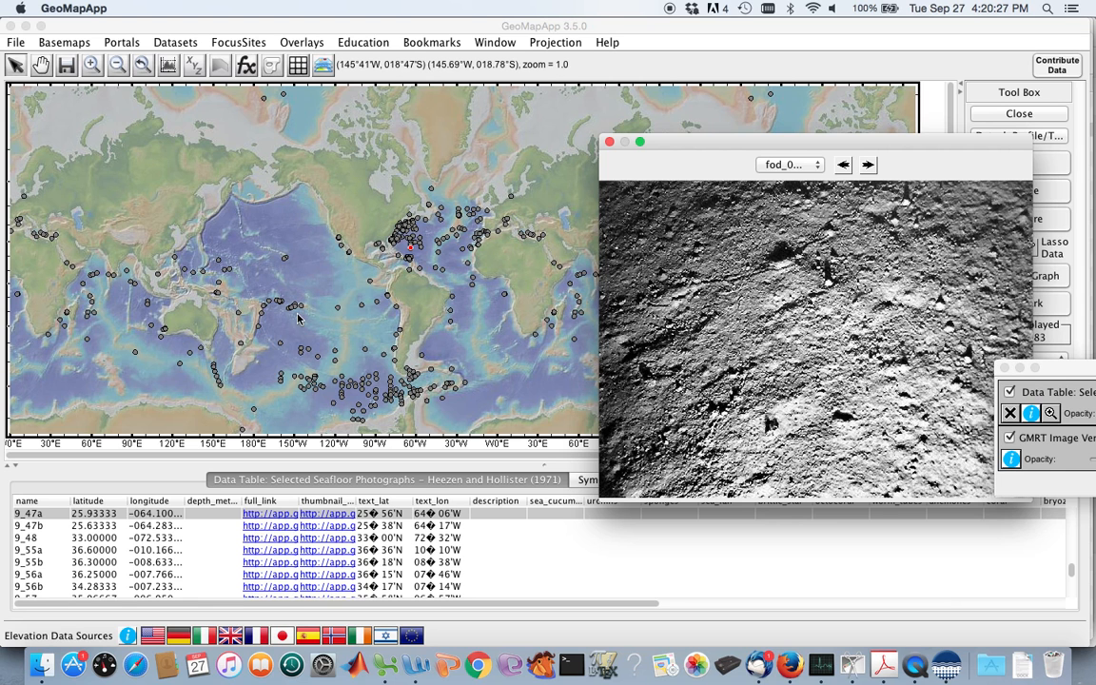
View the photos of points 4_11a, 9_38b and 5_10a across the far South Pacific.
left_click(282, 377)
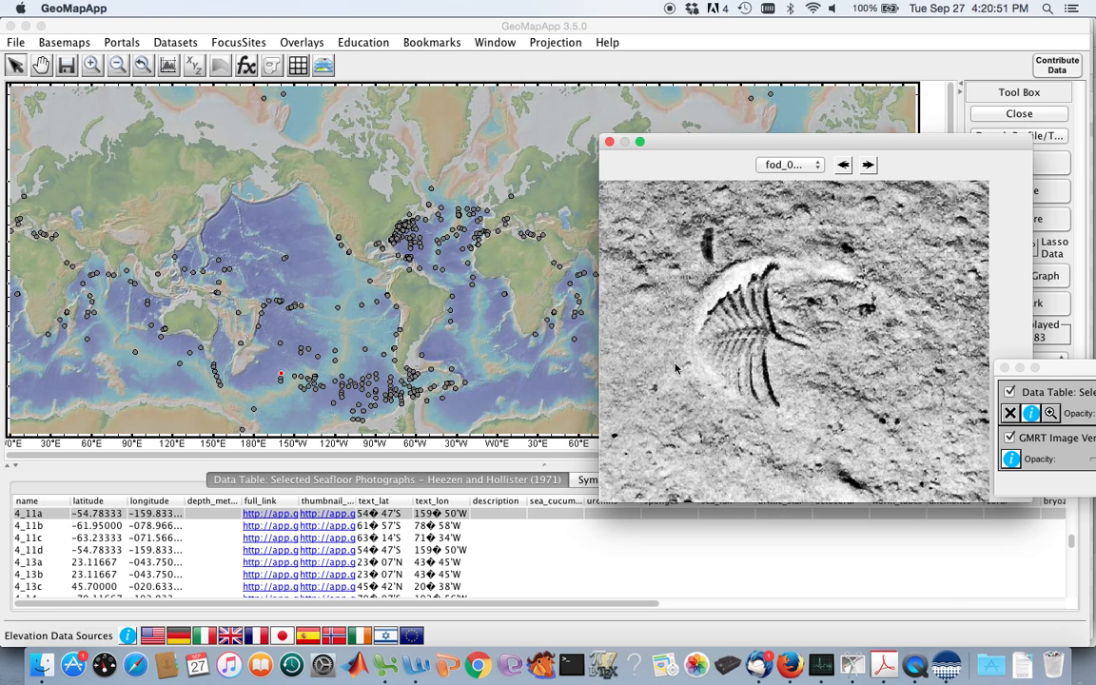
left_click(349, 390)
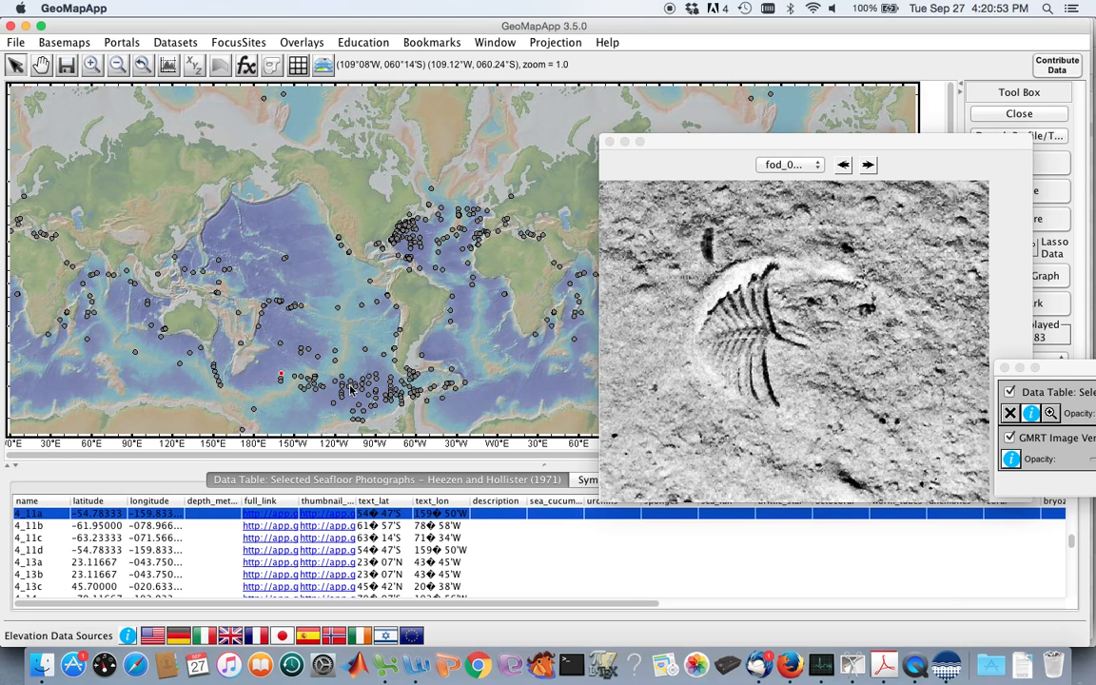
left_click(349, 390)
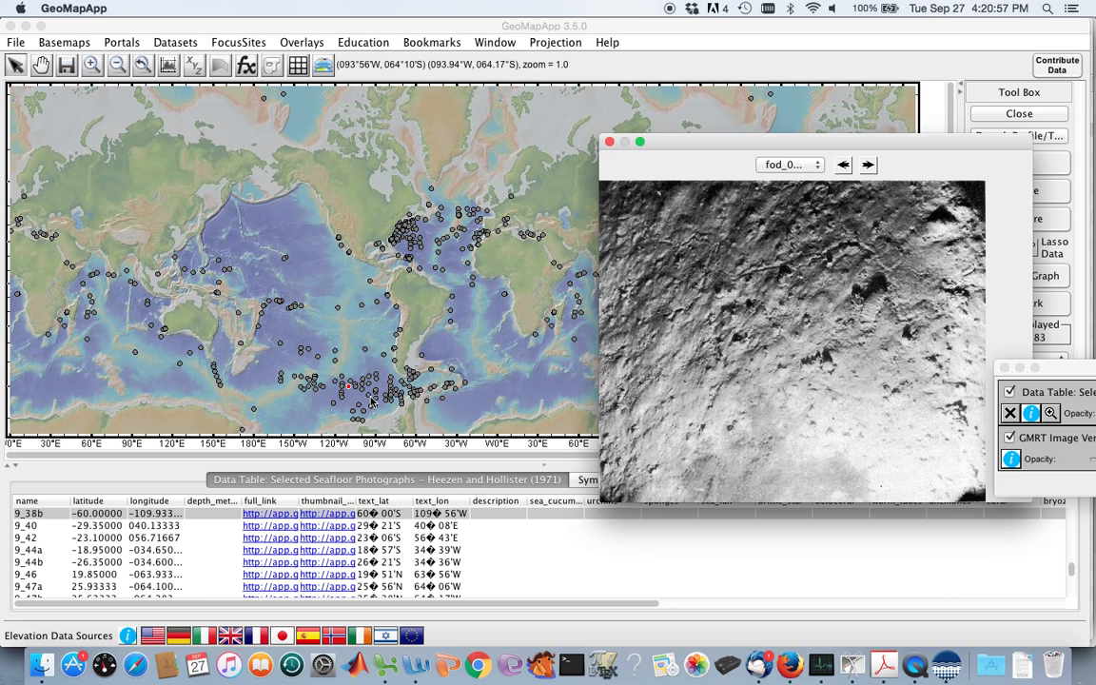
left_click(372, 404)
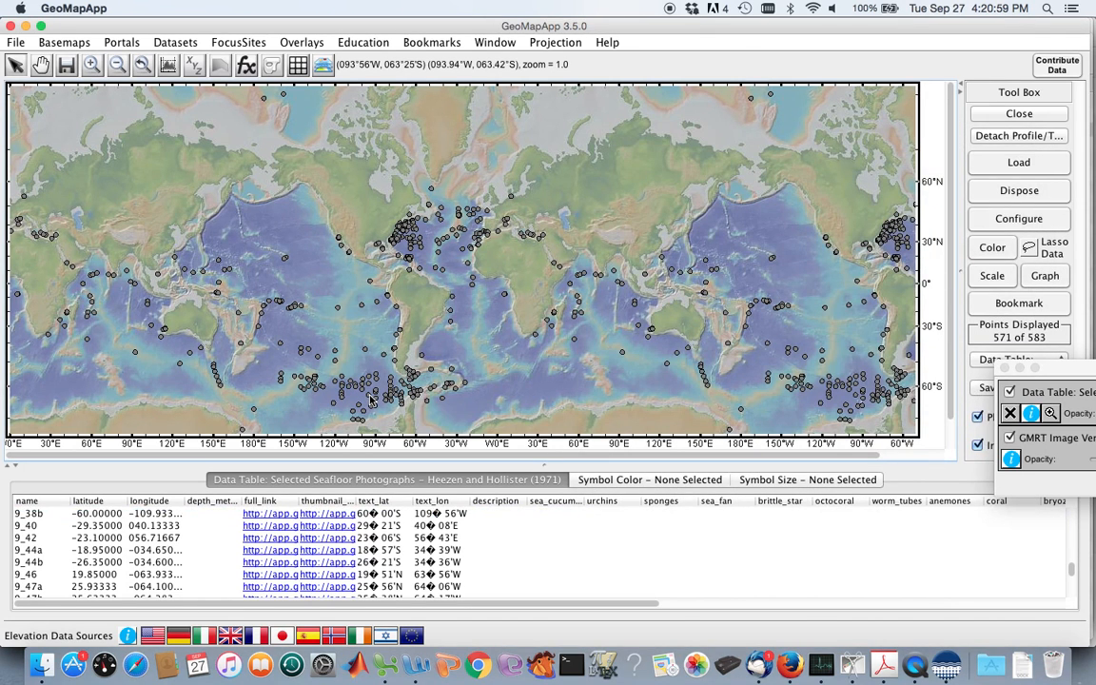
left_click(372, 403)
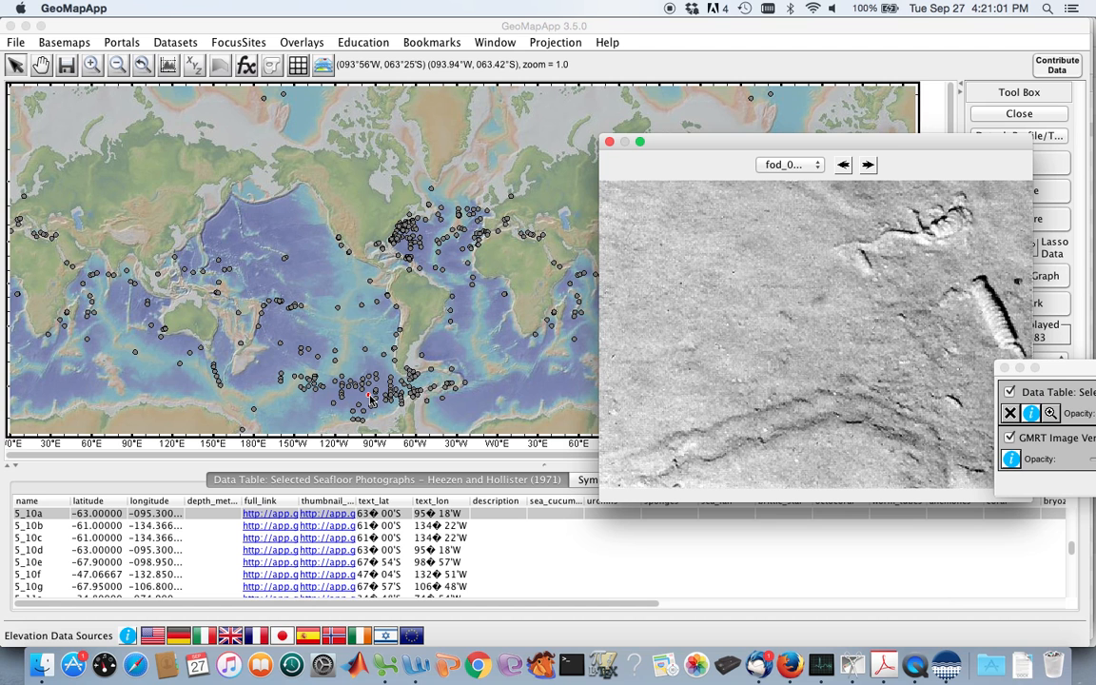
Move the photo viewer slightly higher and view the photos of point 2_30d west of Australia and point 5_19a in the eastern South Pacific.
left_click_drag(896, 147, 888, 107)
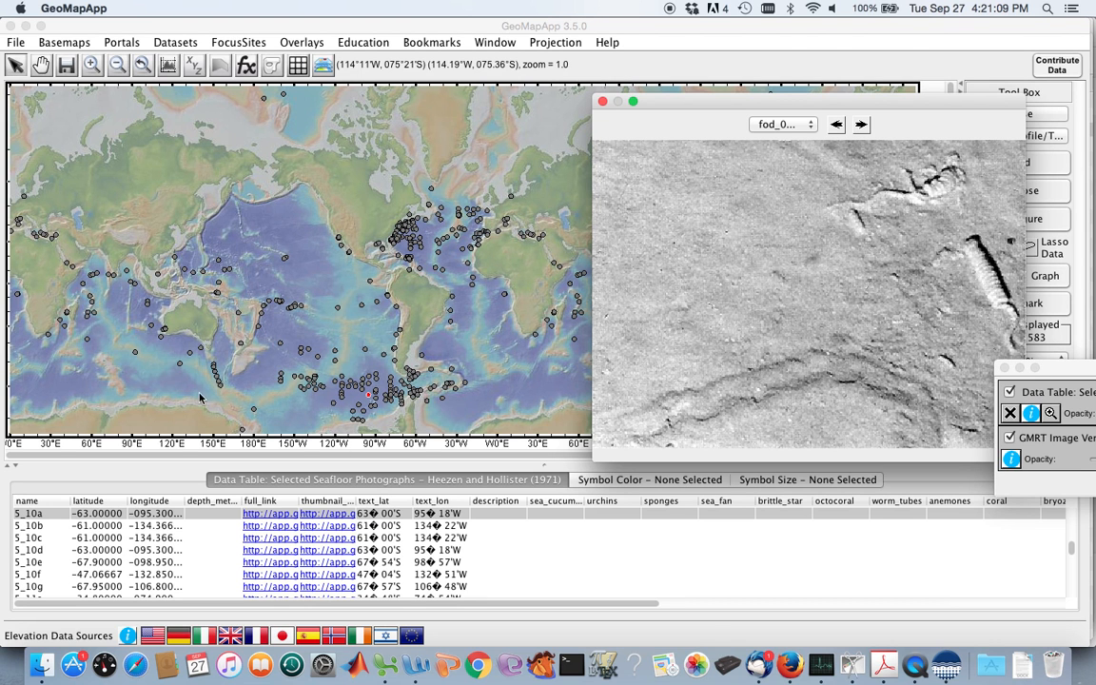
left_click(154, 329)
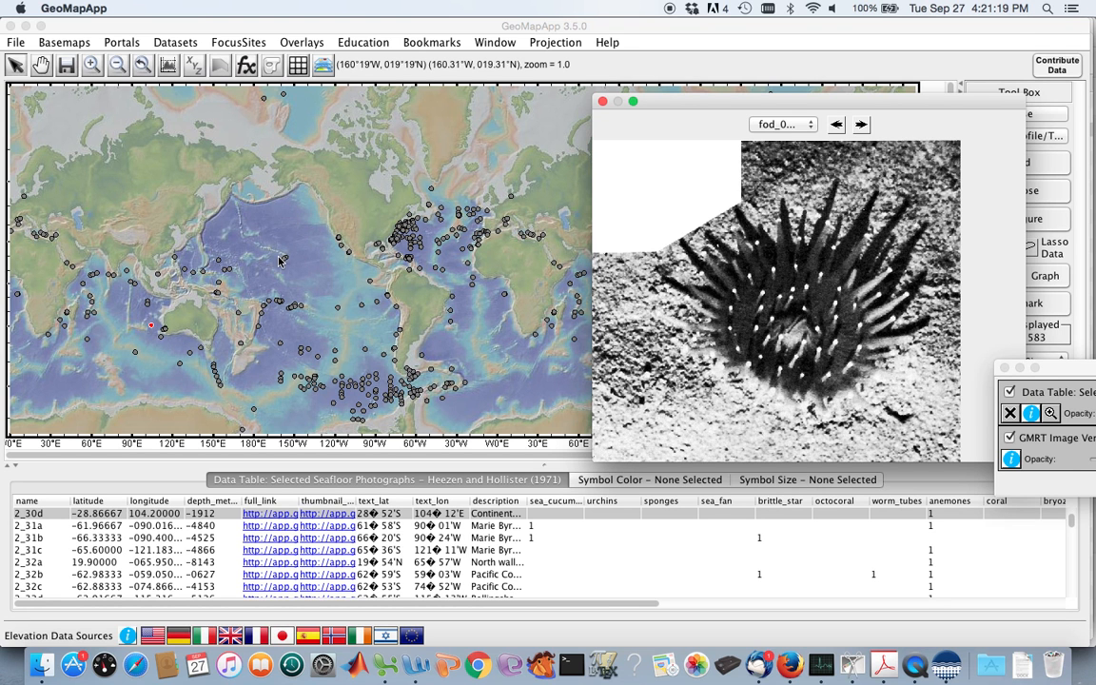
left_click(362, 308)
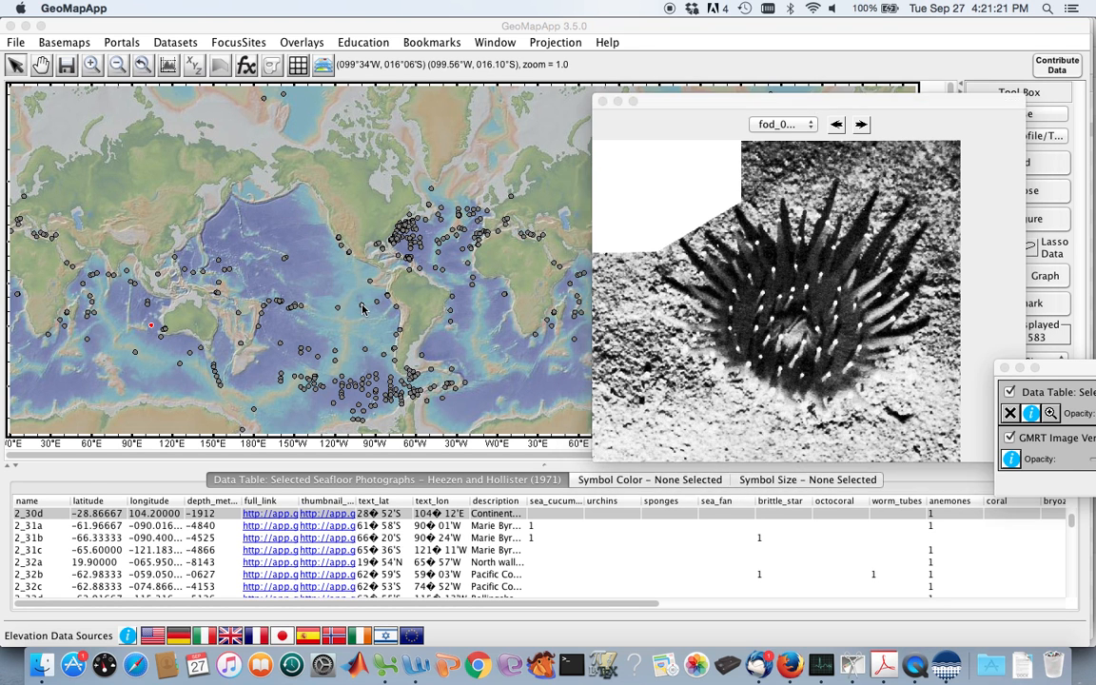
left_click(362, 308)
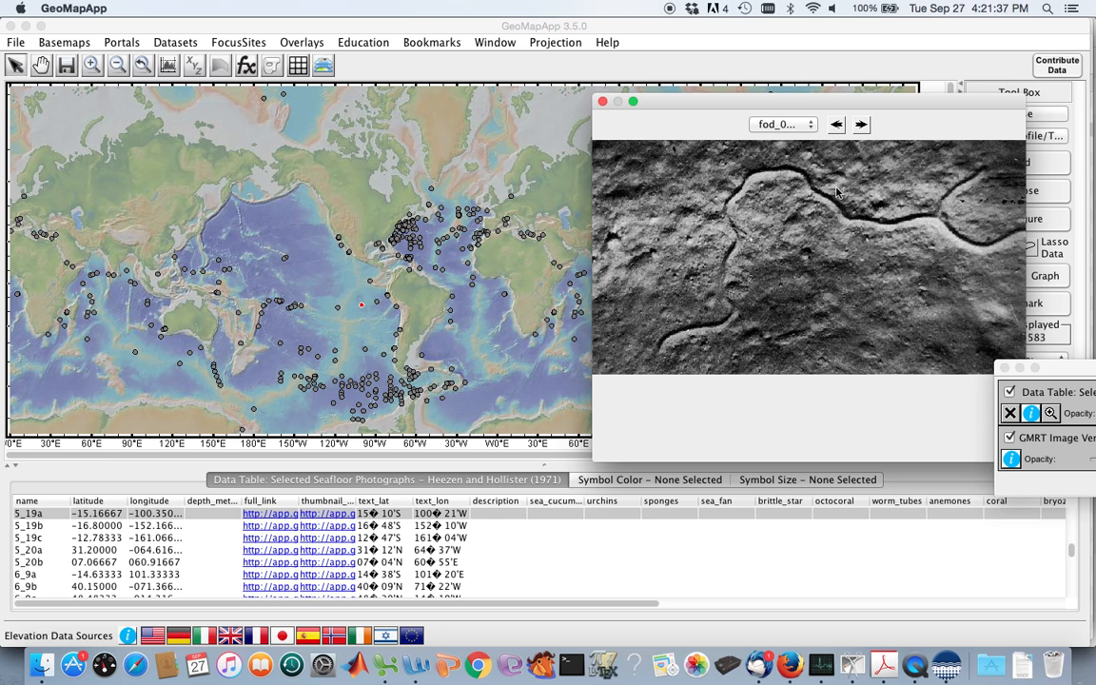
View the photo of point 2_40 near the Grand Banks, and close the photo viewer.
left_click(490, 215)
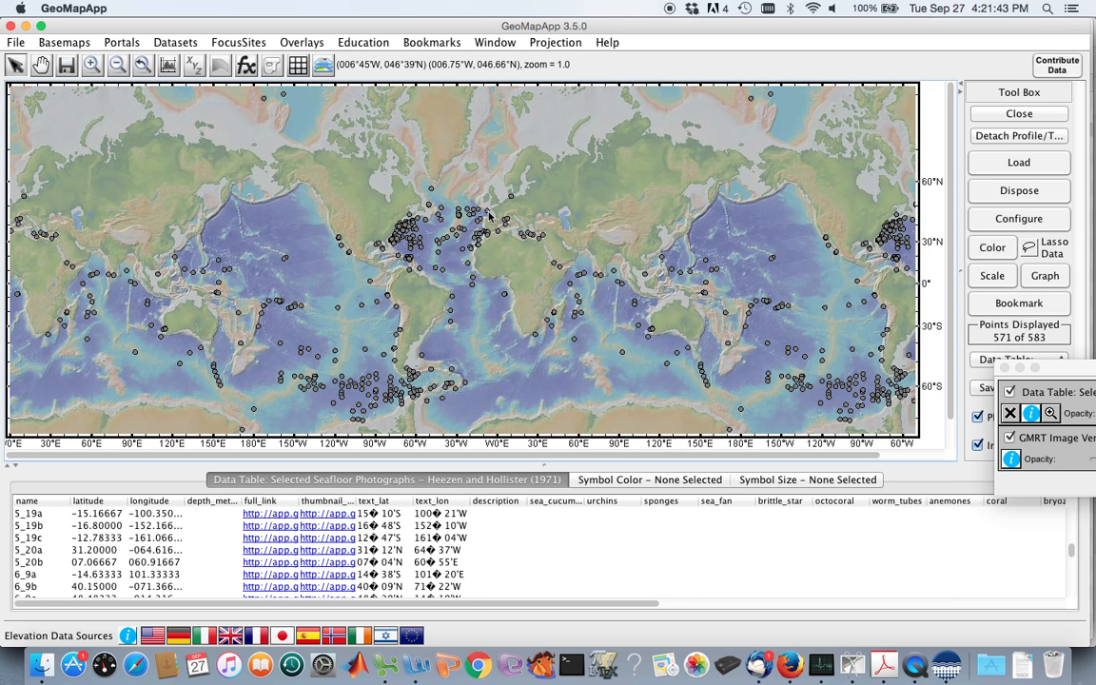
left_click(429, 206)
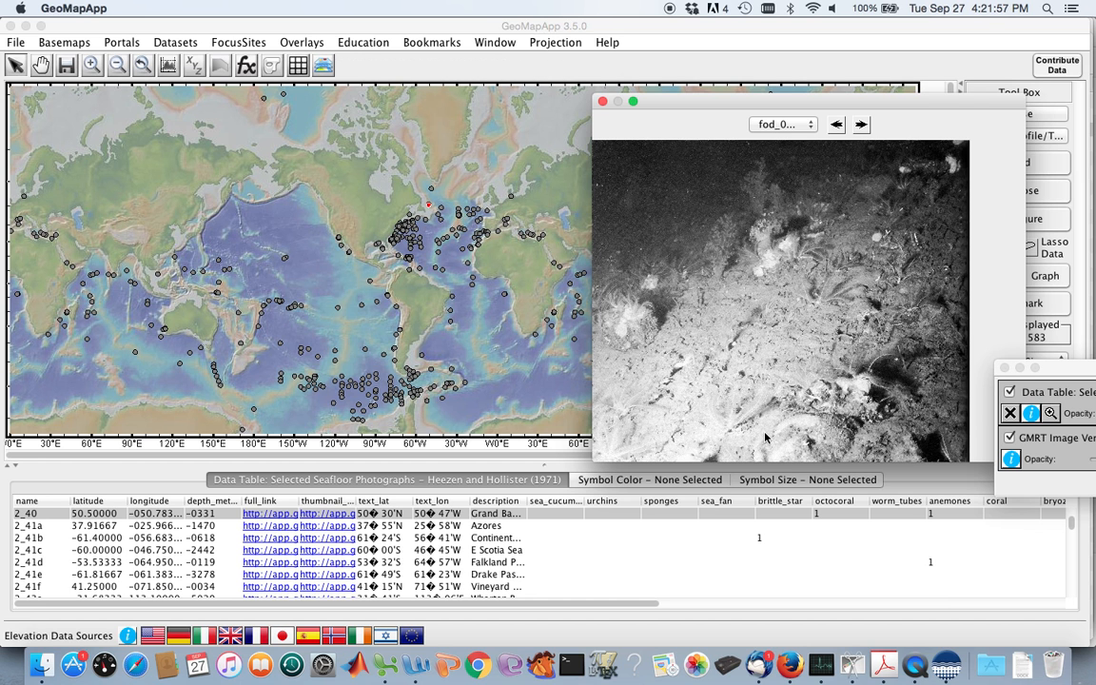
left_click(603, 101)
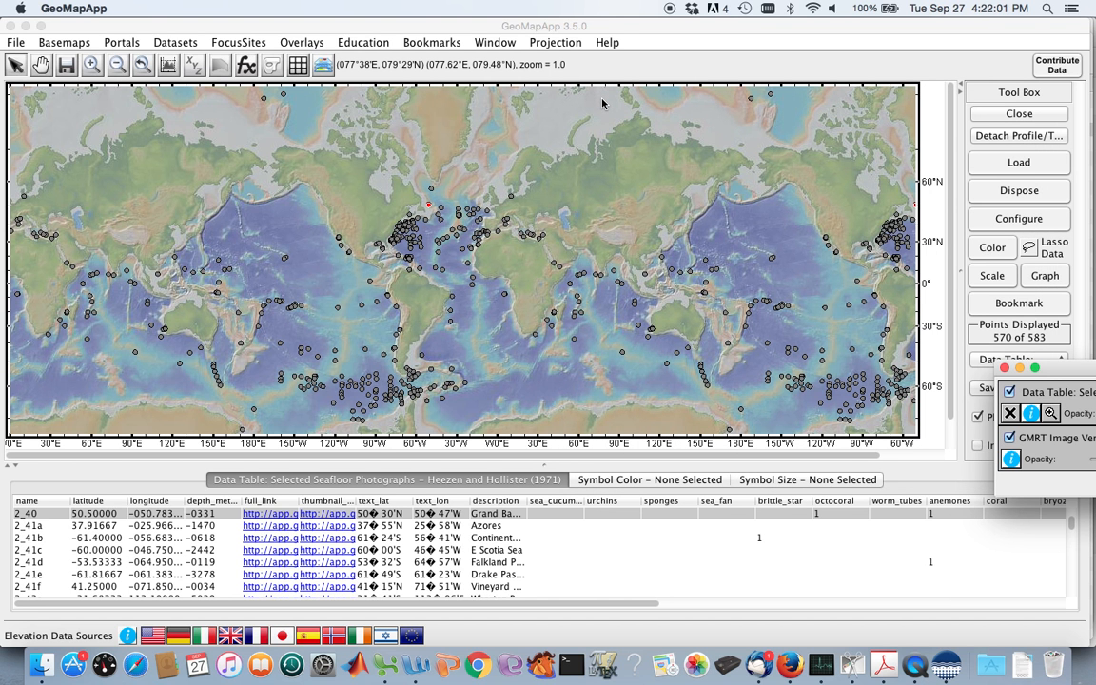